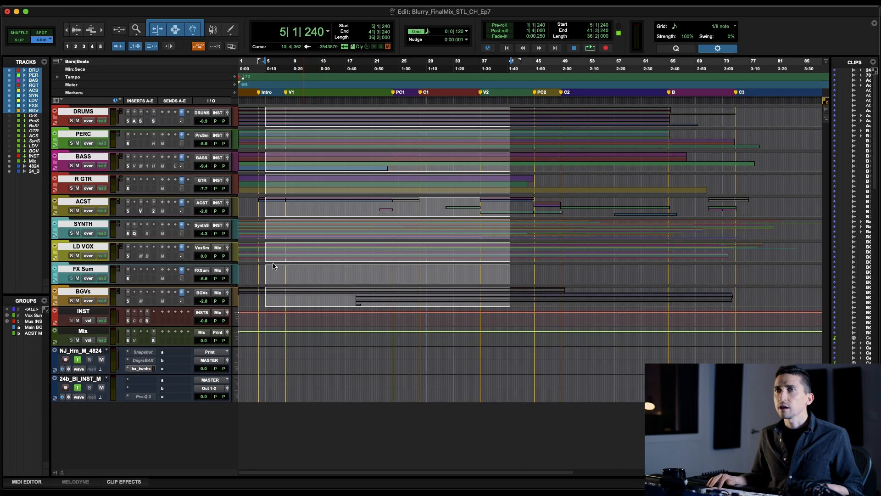
- Look over the expanded instrument and vocal tracks, and collapse all the track folders
scroll(372, 288, "down", 20)
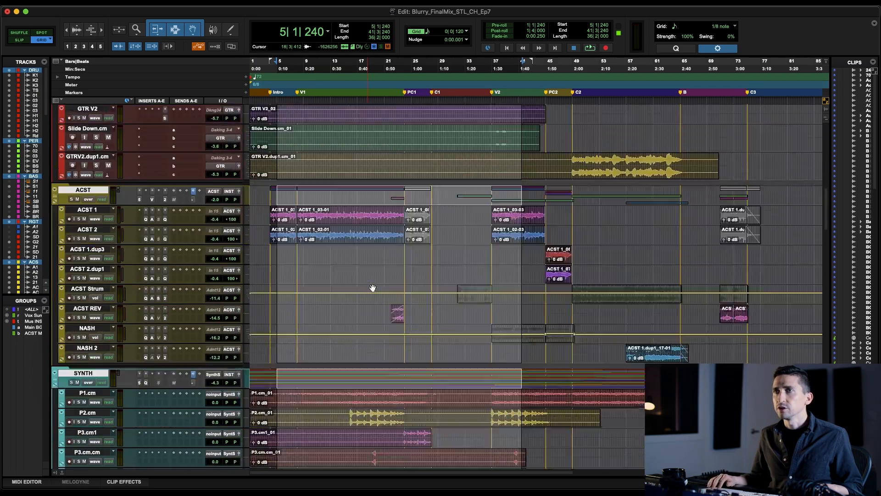
scroll(372, 288, "down", 20)
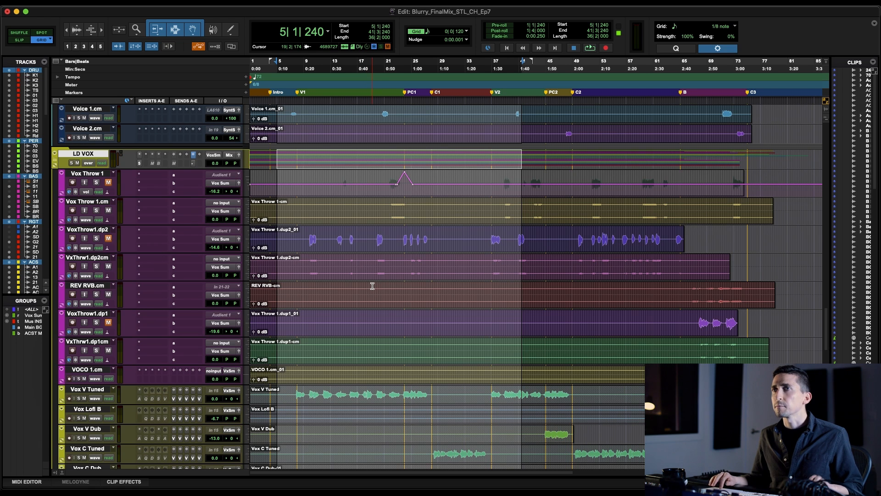
key("shift+f")
- Play the song from 3|6|240, just before the Intro marker
left_click(259, 114)
key("super+bracketright")
key("super+bracketright")
key("super+bracketright")
key("super+bracketright")
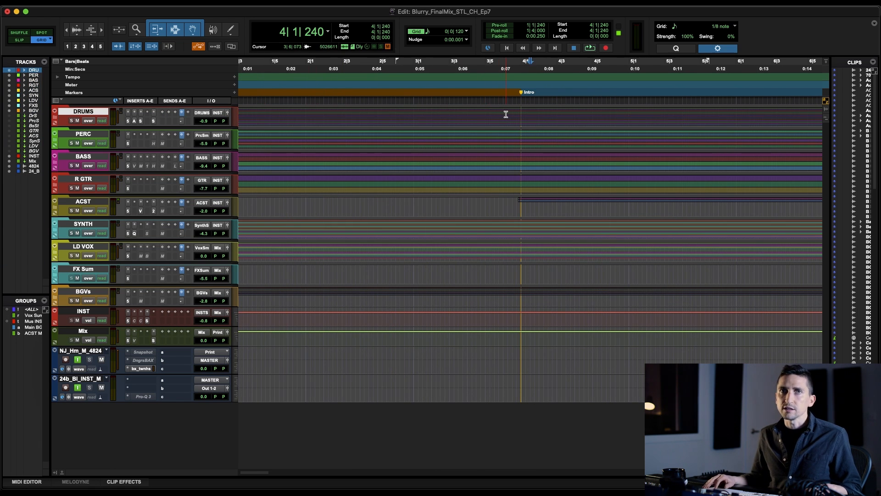
left_click(512, 113)
key("super+bracketleft")
key("super+bracketleft")
key("space")
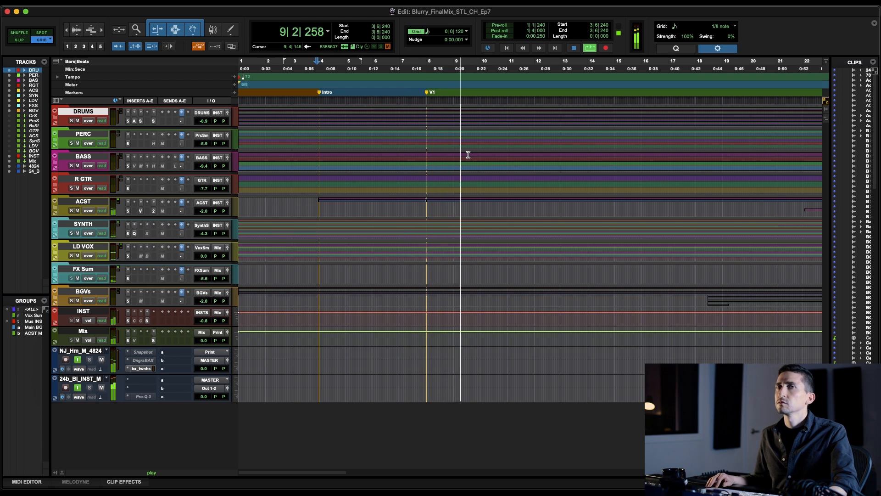
- Open the LD VOX folder and examine its vocal throw, lead and double tracks while the song plays
left_click(55, 257)
scroll(491, 324, "down", 3)
scroll(492, 325, "right", 3)
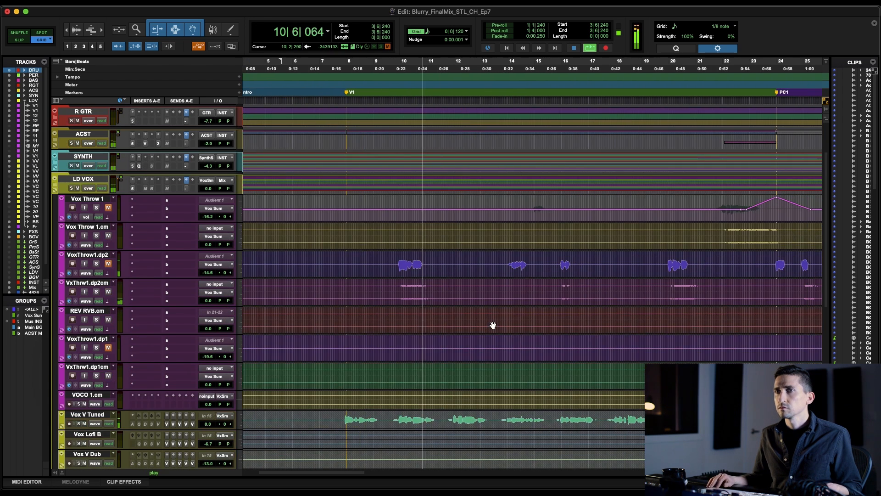
scroll(493, 325, "down", 5)
scroll(493, 324, "right", 3)
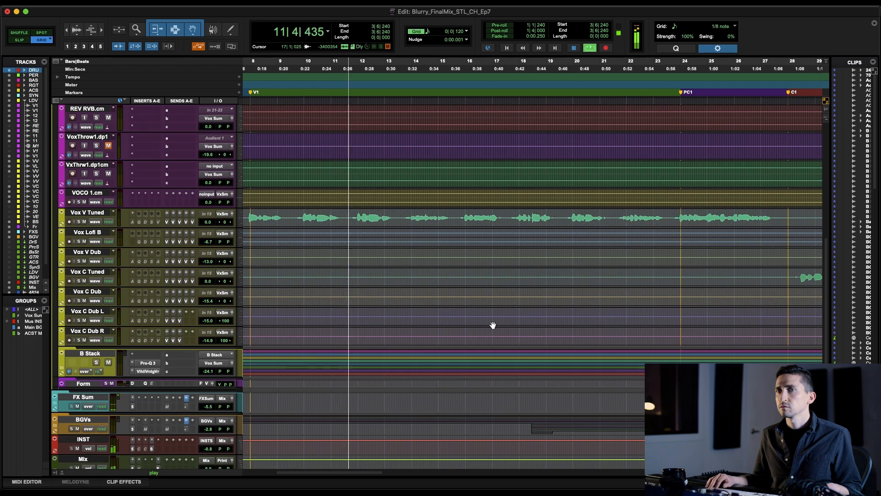
scroll(493, 324, "down", 4)
scroll(493, 324, "up", 8)
scroll(493, 324, "left", 1)
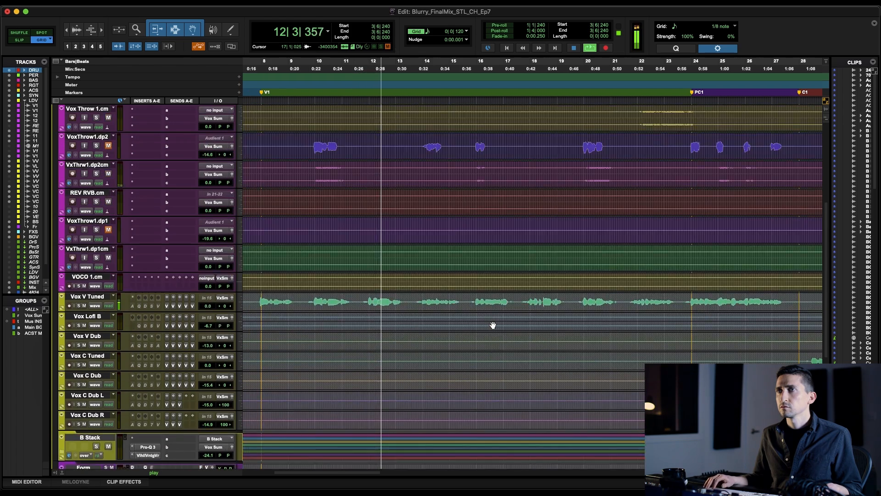
scroll(492, 324, "up", 6)
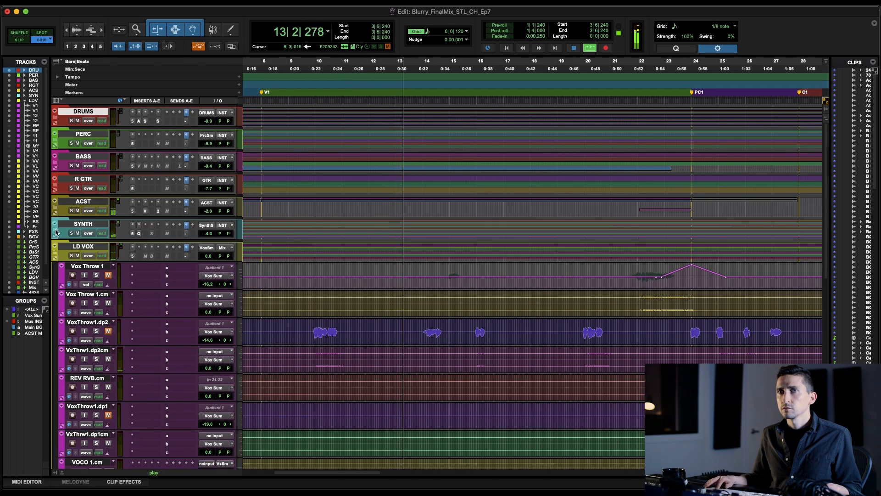
- Open the SYNTH folder and examine its synth and string tracks during playback
left_click(55, 233)
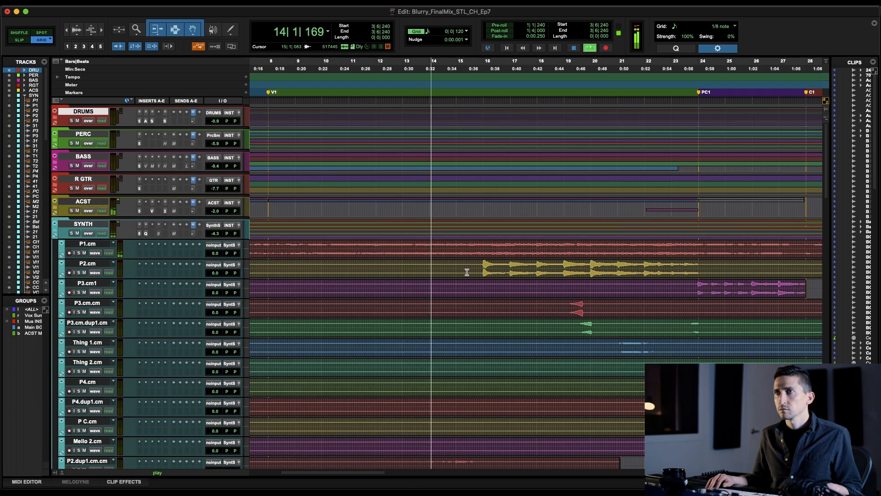
scroll(455, 266, "down", 6)
scroll(454, 266, "right", 1)
scroll(466, 272, "down", 7)
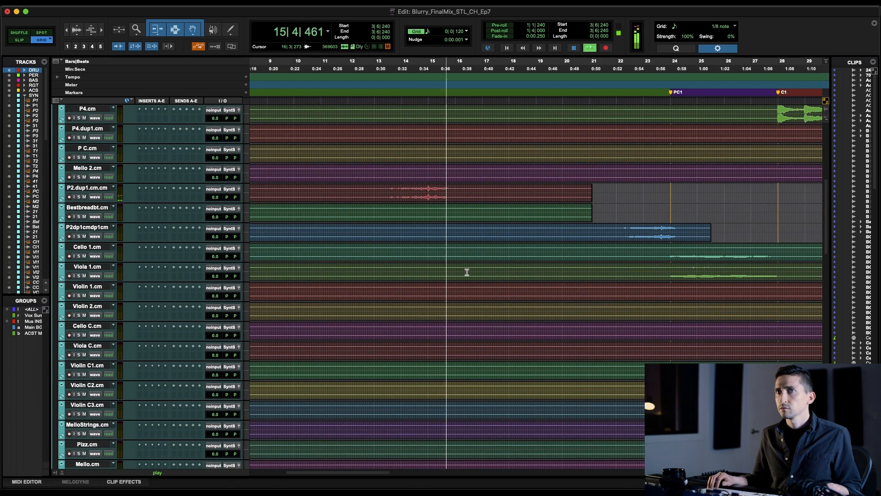
scroll(223, 217, "up", 13)
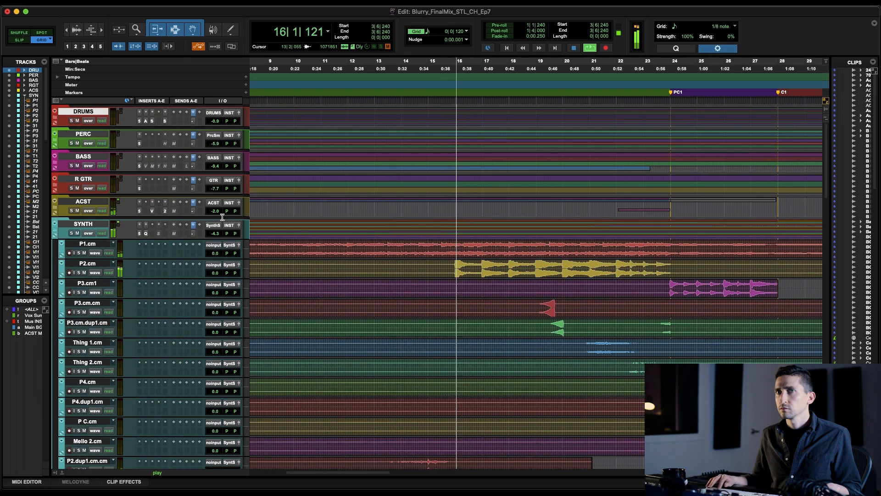
- Open the ACST folder, stop playback and examine its acoustic tracks across the later song sections
left_click(55, 208)
scroll(482, 261, "down", 4)
key("r")
key("r")
key("space")
scroll(521, 251, "right", 5)
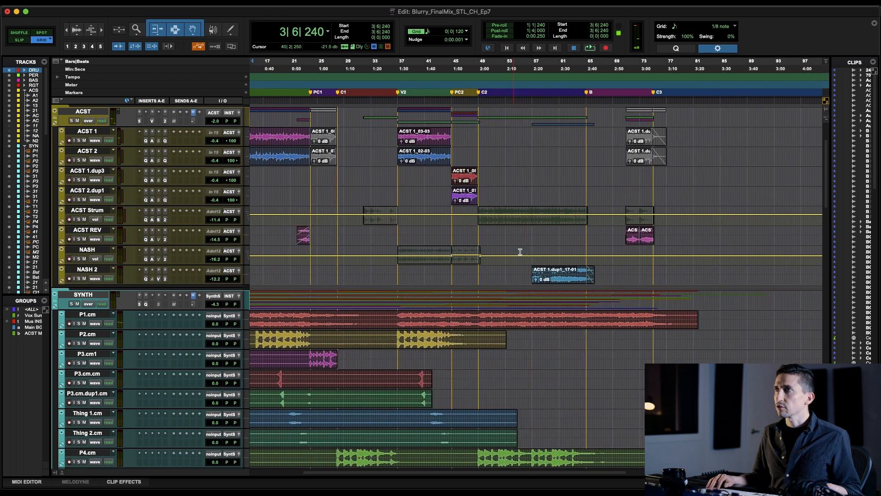
- Play the song from 48|5|000, just before the C2 marker
left_click(461, 133)
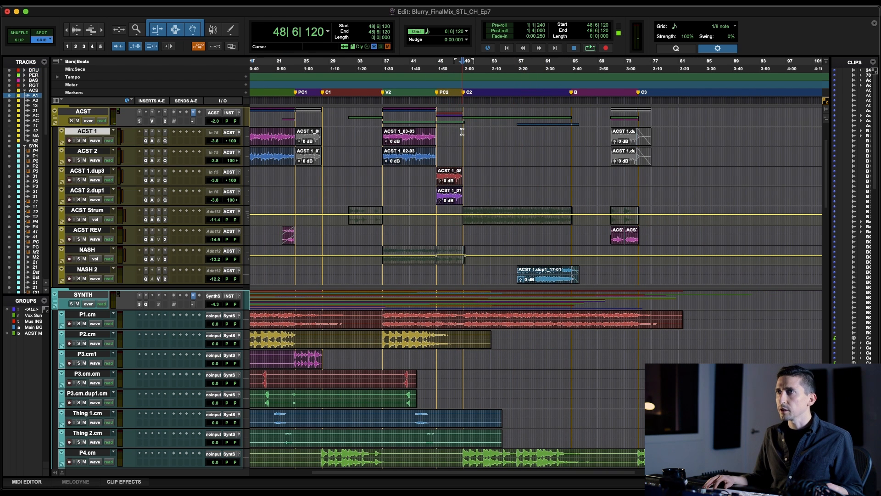
key("t")
key("t")
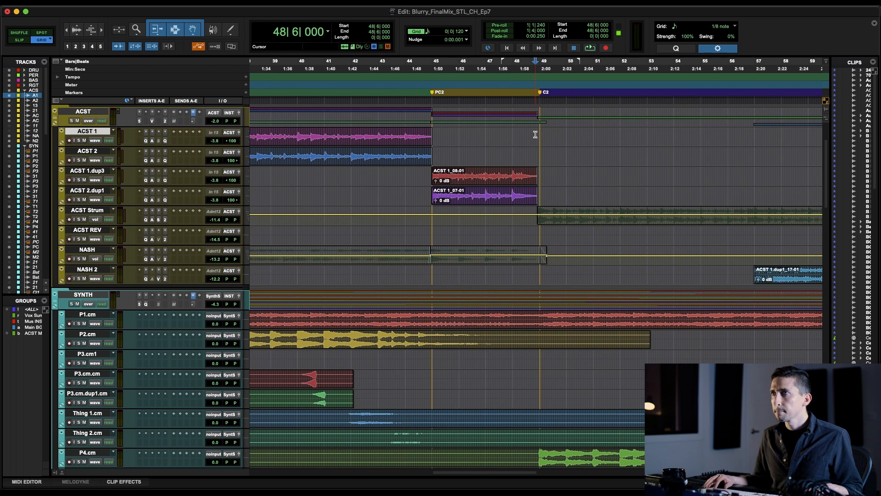
key("space")
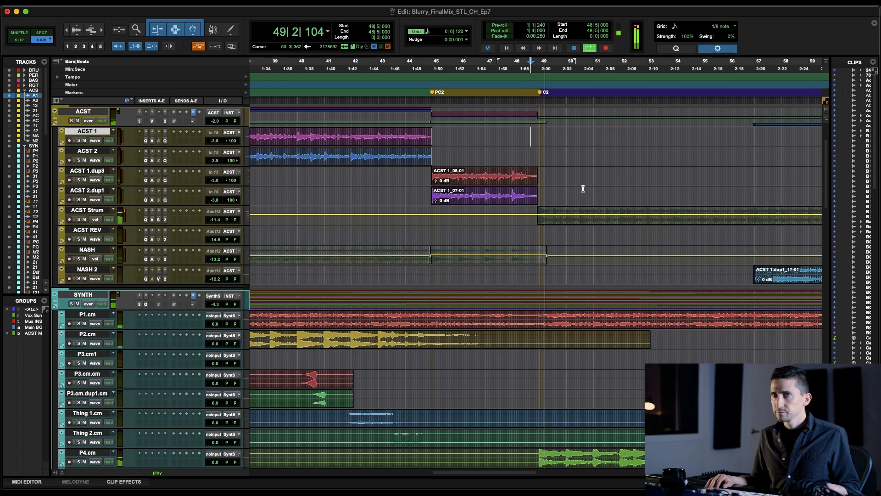
- Open the DRUMS folder during playback to examine its kick and snare tracks, and stop the song
key("r")
key("r")
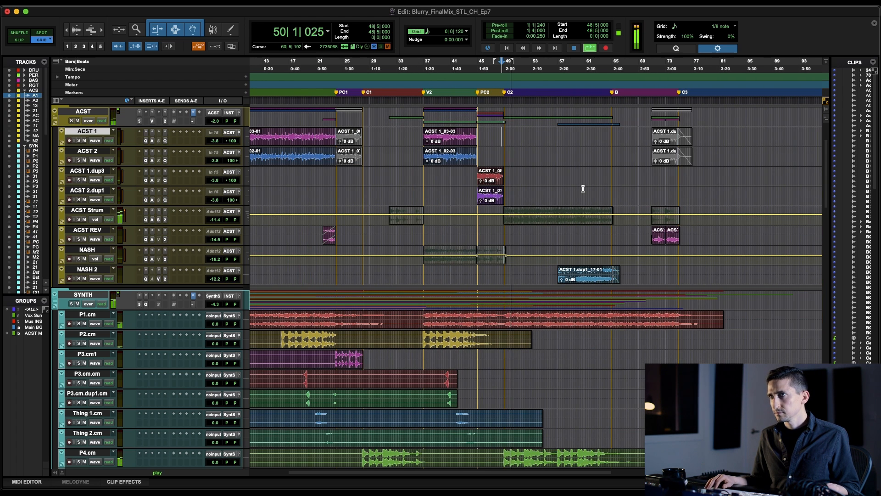
scroll(583, 188, "up", 4)
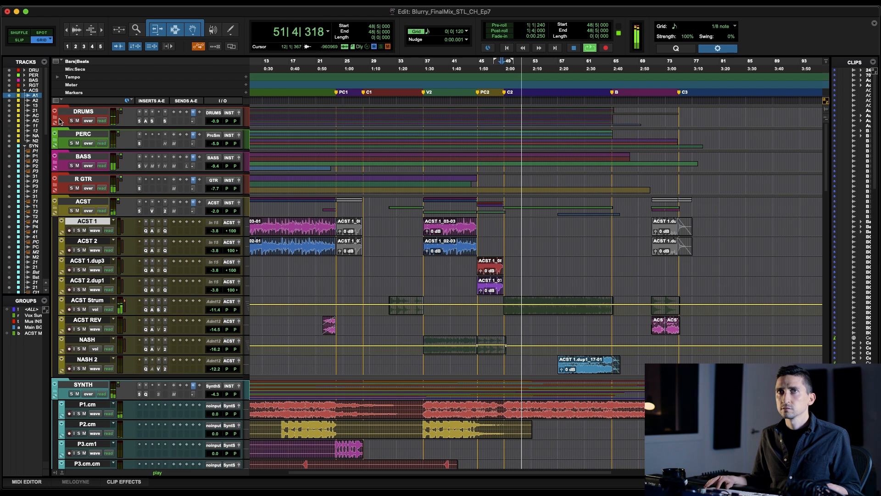
left_click(54, 116)
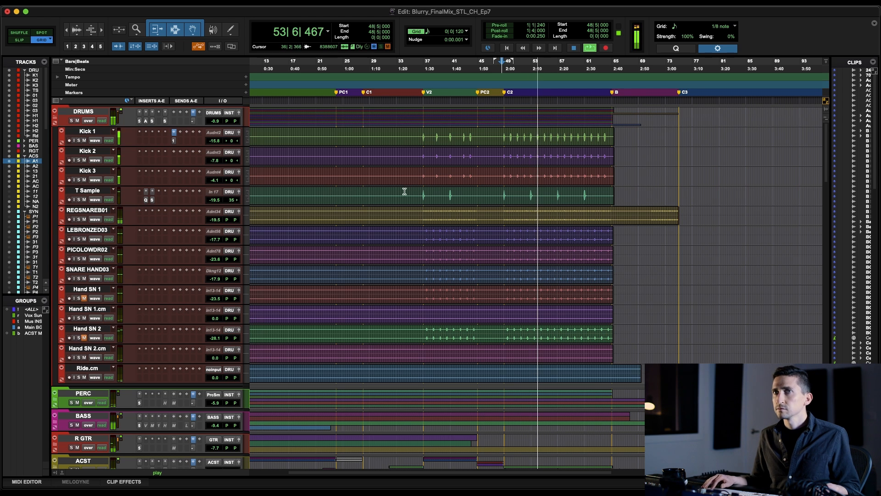
key("space")
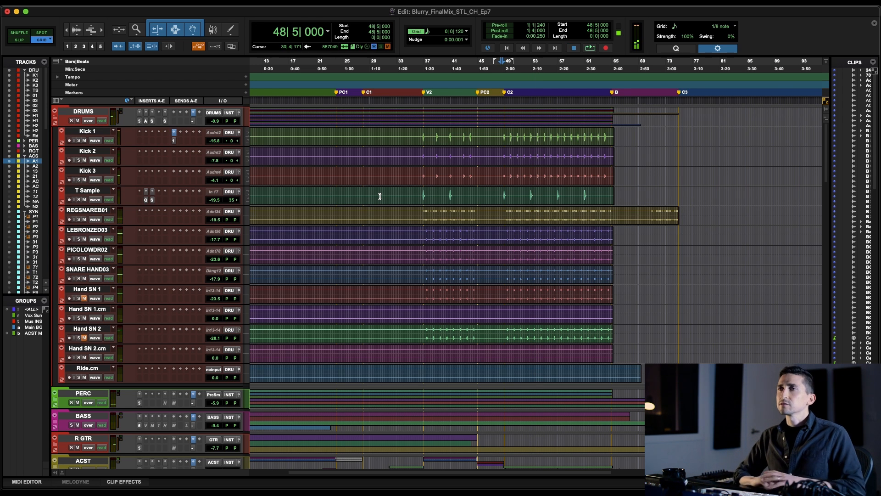
- Select the Vox V Tuned vocal from bar 7 to bar 33 and show its first verse in detail
scroll(432, 180, "left", 3)
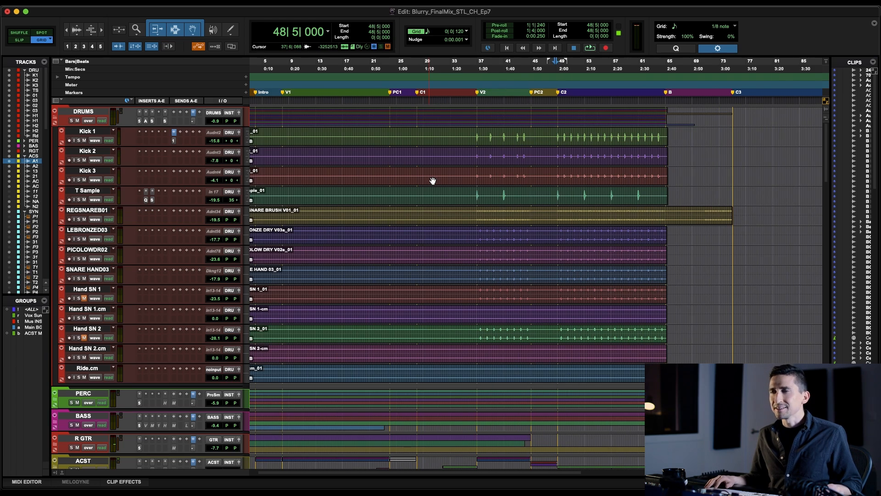
scroll(480, 212, "left", 1)
scroll(481, 212, "down", 10)
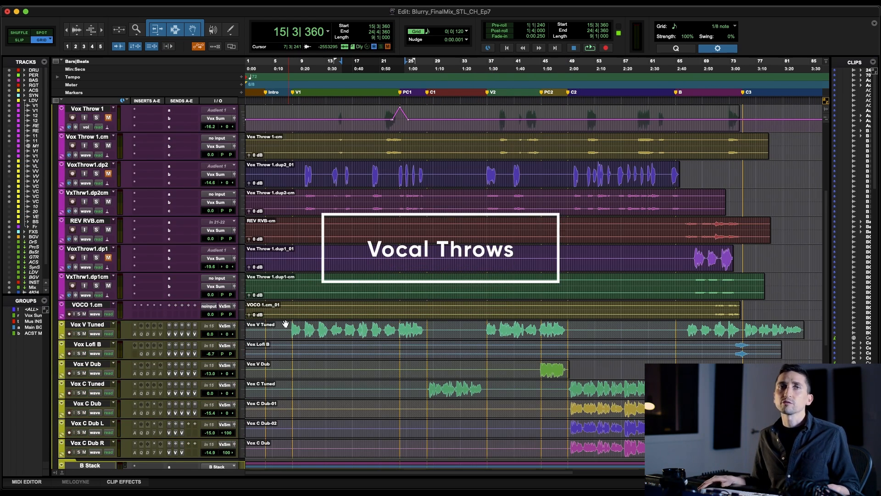
left_click_drag(285, 323, 461, 328)
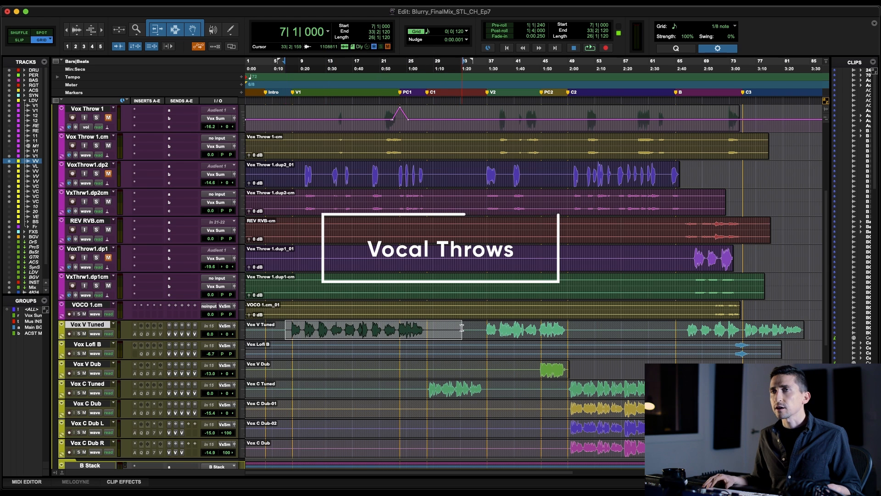
key("super+bracketright")
key("super+bracketright")
key("t")
key("r")
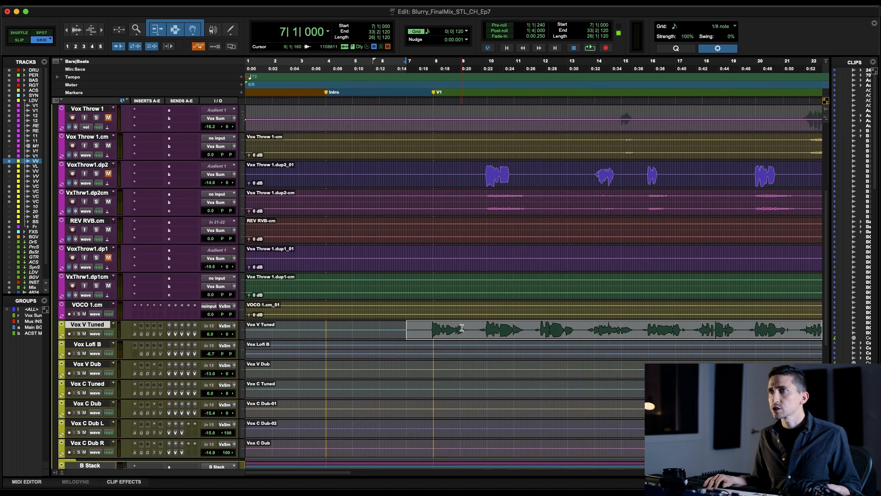
scroll(462, 327, "right", 3)
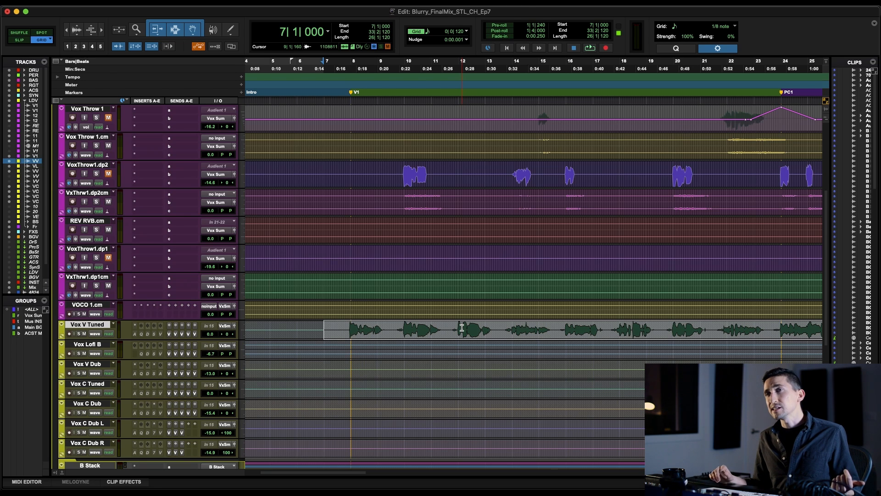
- Select 9|4|360 to 14|5|000 across the VxThrw1.dp2cm through Vox Lofi B tracks and audition the passage soloed
left_click(395, 327)
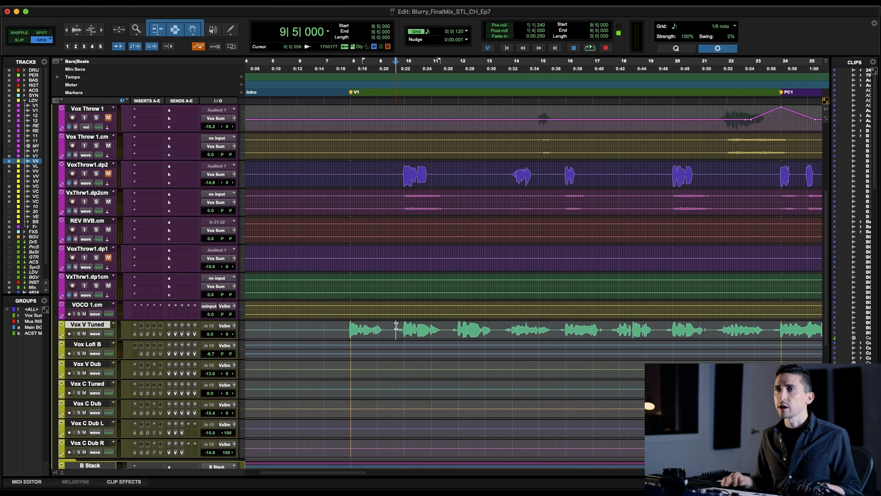
scroll(535, 191, "up", 4)
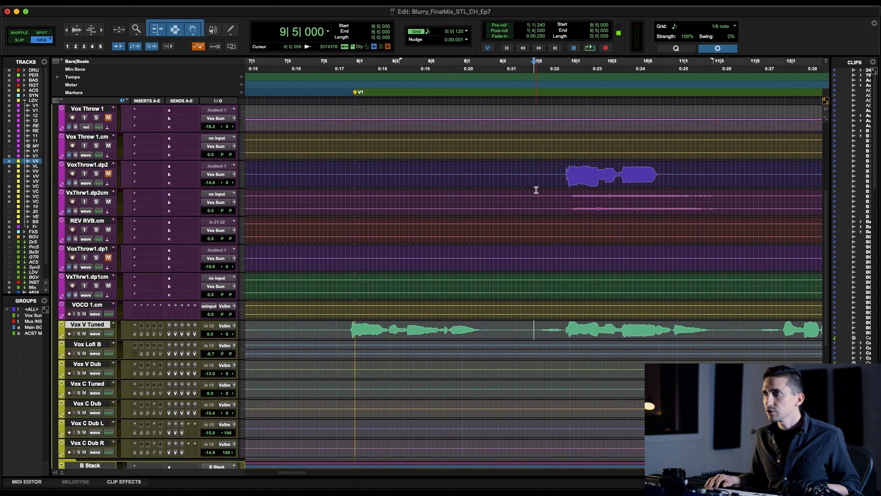
left_click_drag(487, 197, 761, 349)
key("space")
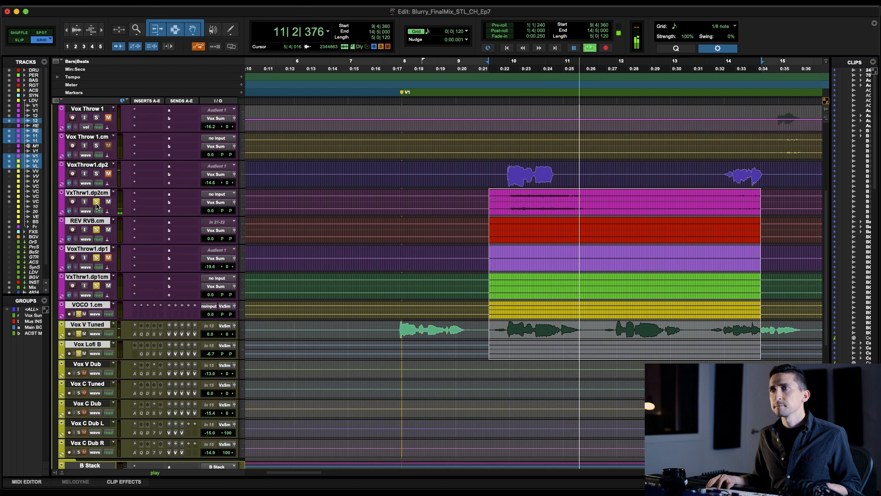
key("space")
- Take VxThrw1.dp2cm out of solo and audition the vocal passage without that throw
left_click(96, 201)
key("space")
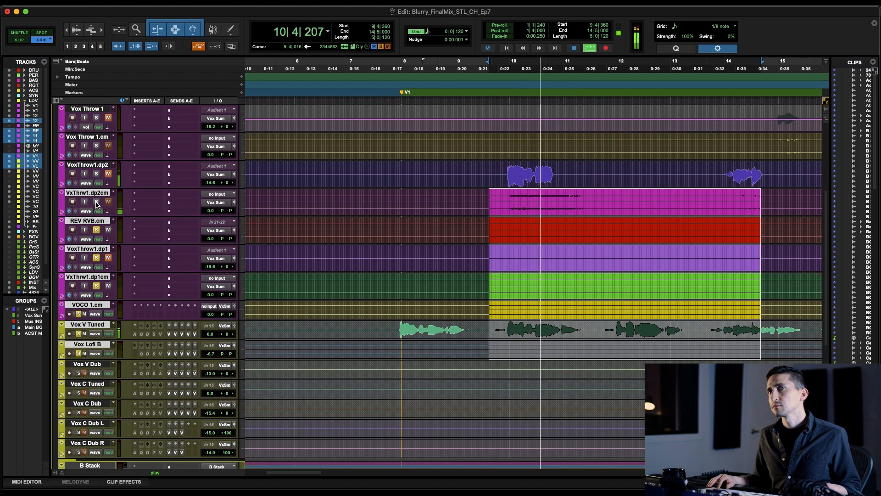
key("space")
- Solo only the VxThrw1.dp2cm track and audition the throw with the waveforms enlarged
left_click(97, 201)
key("space")
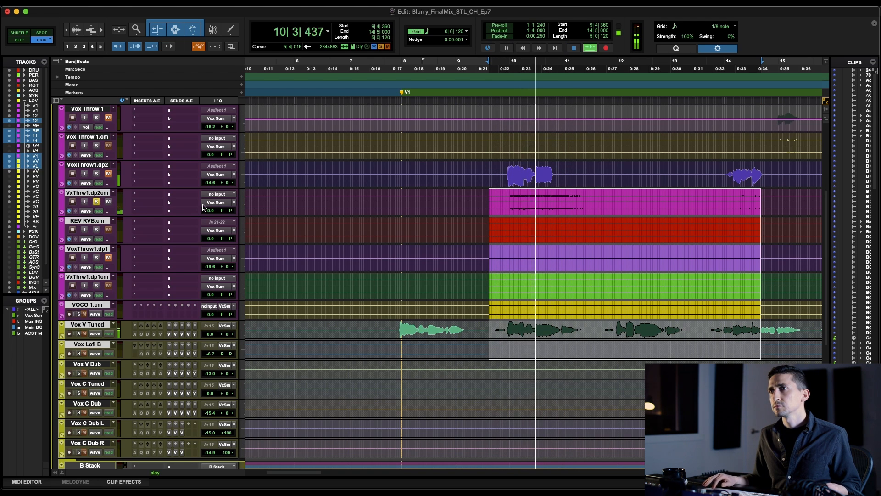
key("super+alt+bracketright")
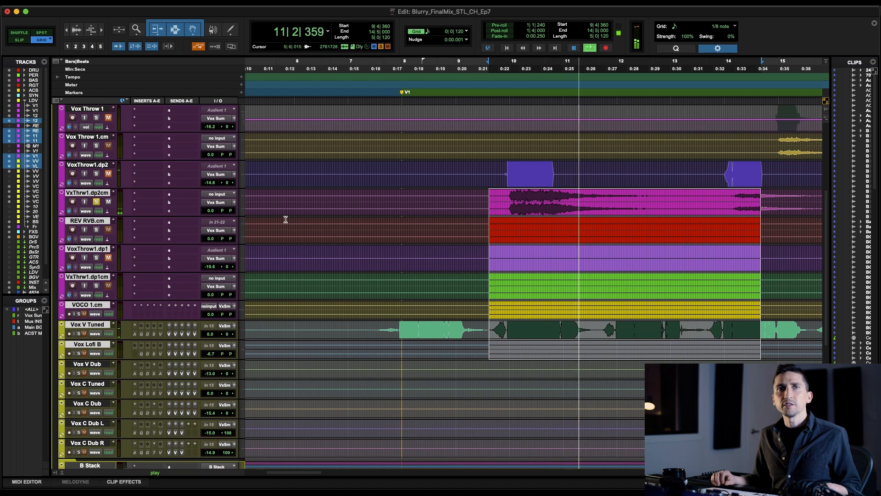
key("space")
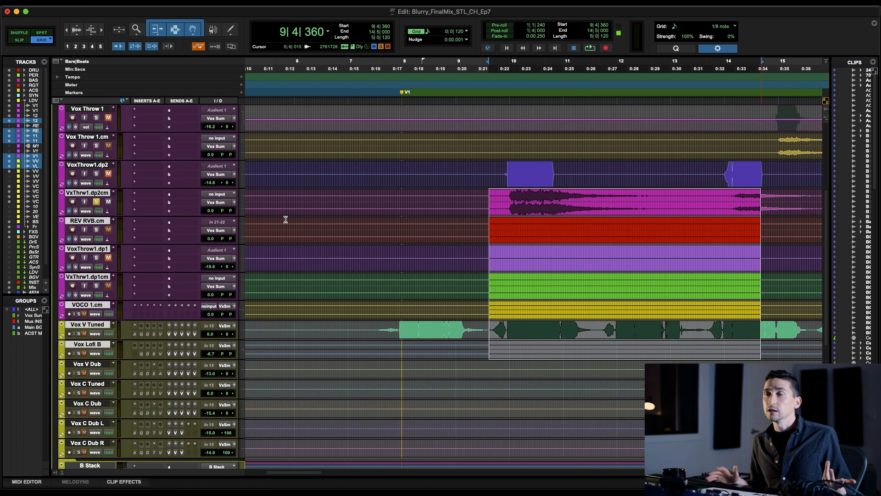
- Reduce the waveform height and select the first throw on VxThrw1.dp2cm, starting at 9|6|360
left_click(499, 198)
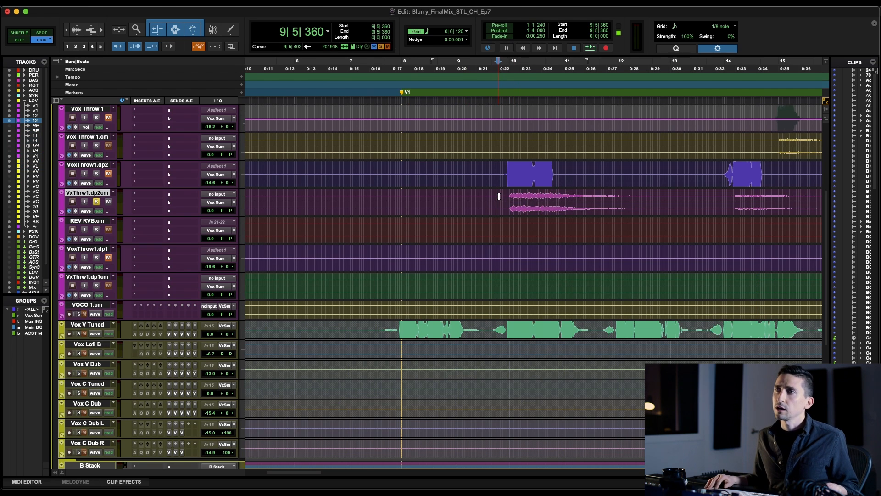
key("super+alt+bracketleft")
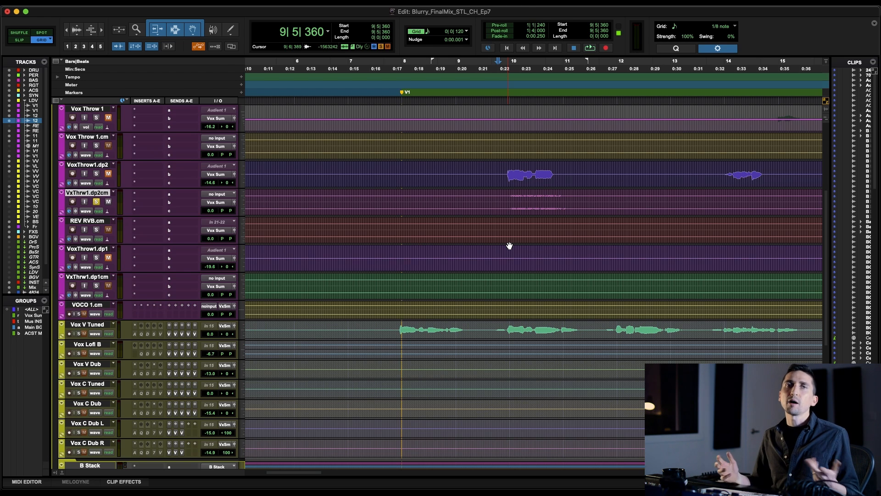
left_click_drag(507, 199, 597, 199)
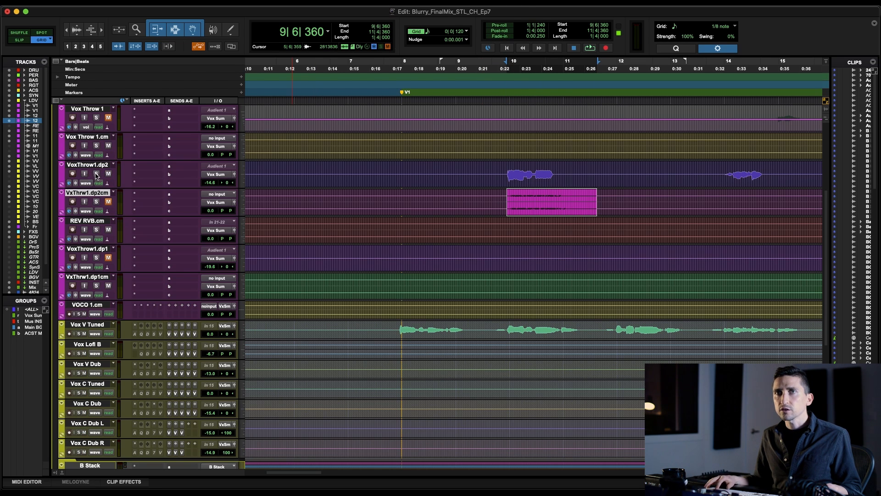
- Place the edit cursor at the onset of the first throw on the VoxThrow1.dp2 track
left_click_drag(478, 173, 596, 181)
key("Tab")
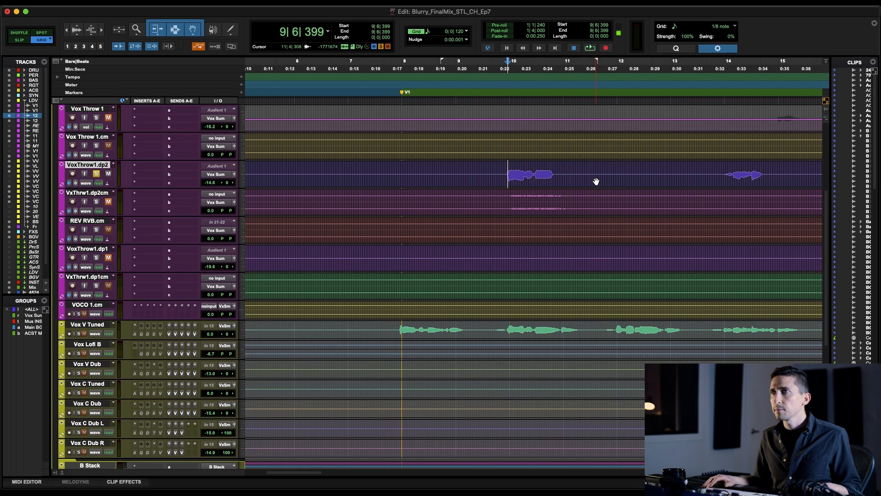
- Audition the first throw on VoxThrow1.dp2 and highlight the matching phrase on Vox V Tuned and the throw itself
key("space")
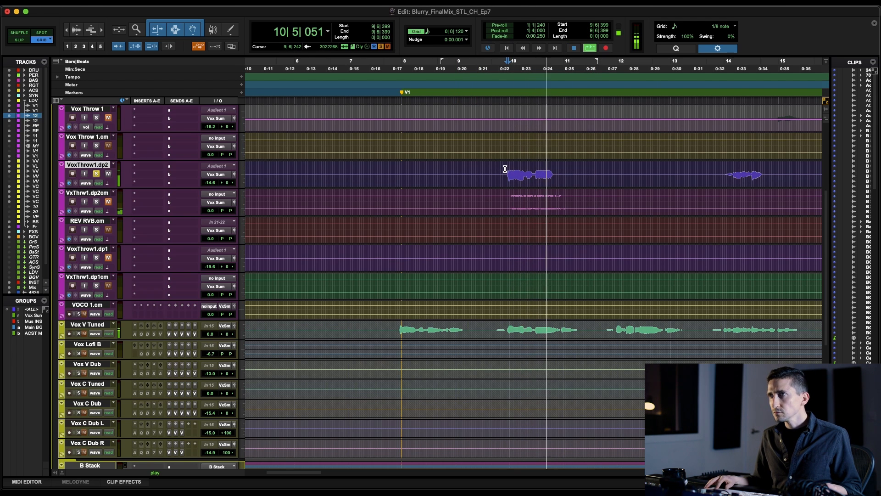
key("space")
left_click_drag(508, 338, 561, 333)
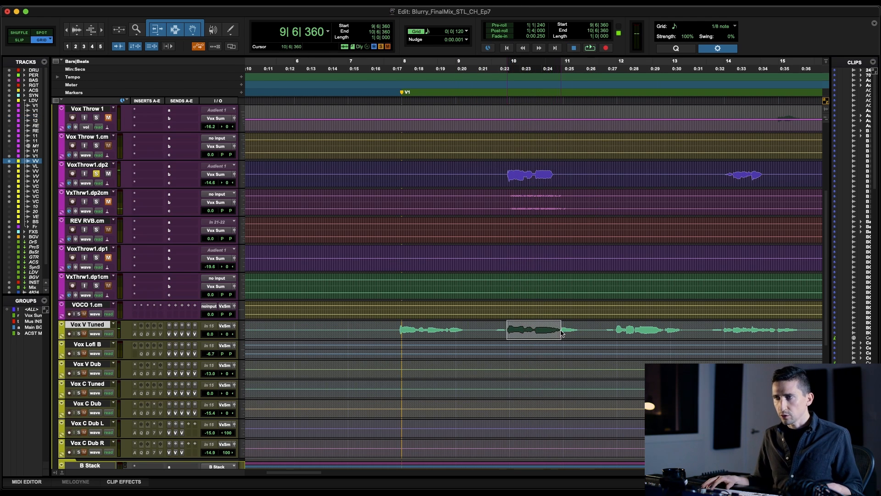
left_click_drag(503, 173, 587, 174)
key("r")
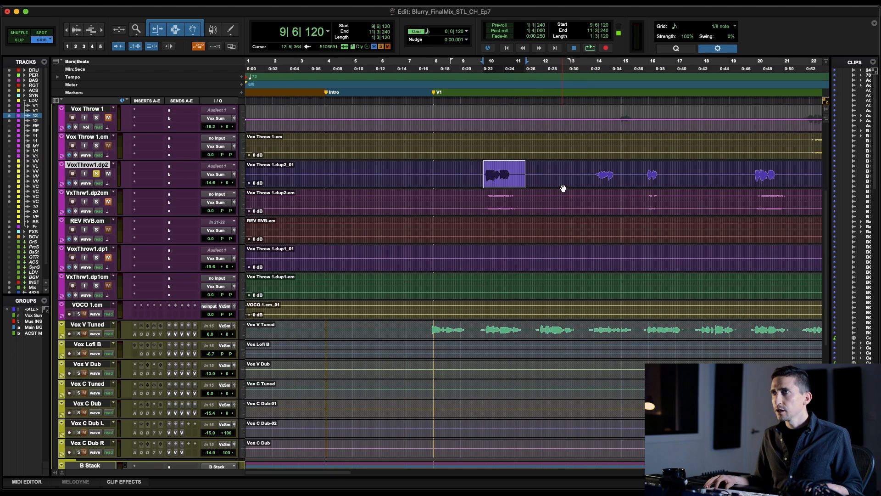
- Examine the spread of throws across the full length of the VoxThrow1.dp2 track
left_click(563, 187)
key("r")
key("r")
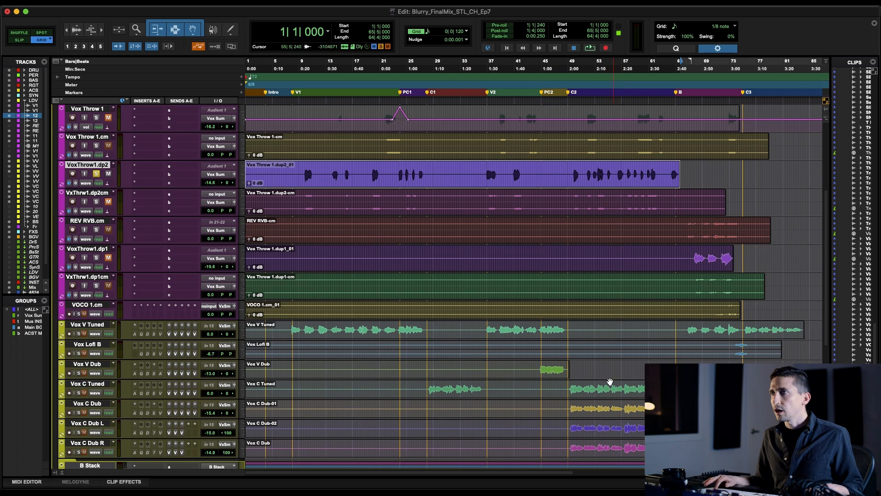
left_click(602, 172)
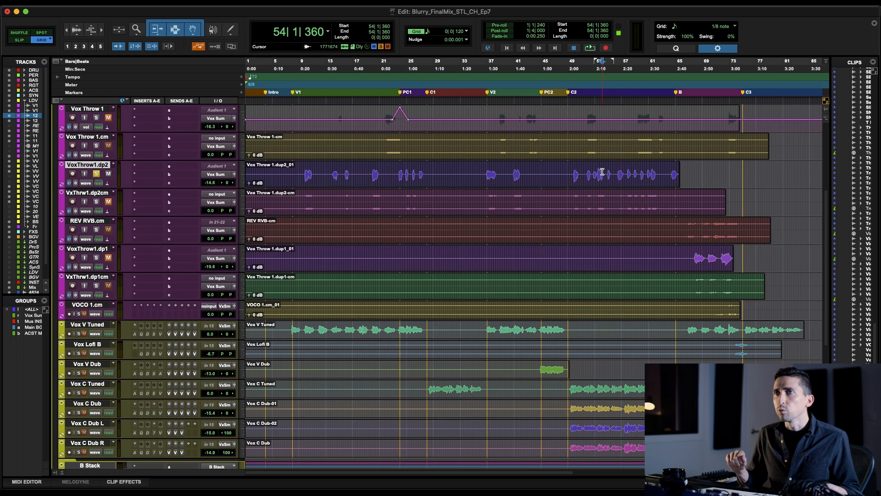
- Return the edit cursor to the onset of the first throw on VoxThrow1.dp2, at 9|6|399
left_click(296, 171)
key("Tab")
key("t")
key("t")
key("t")
key("t")
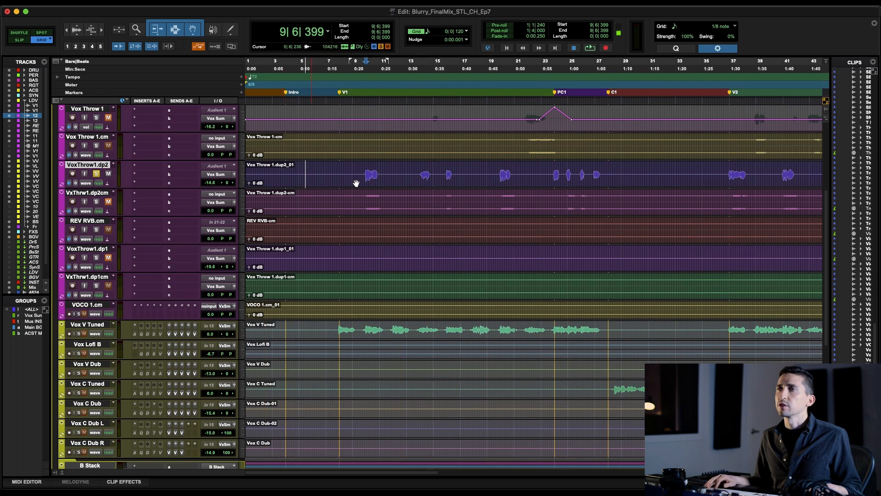
- Place the edit cursor just ahead of the first throw on VoxThrow1.dp2, at 9|6|120
key("r")
left_click_drag(521, 172, 620, 176)
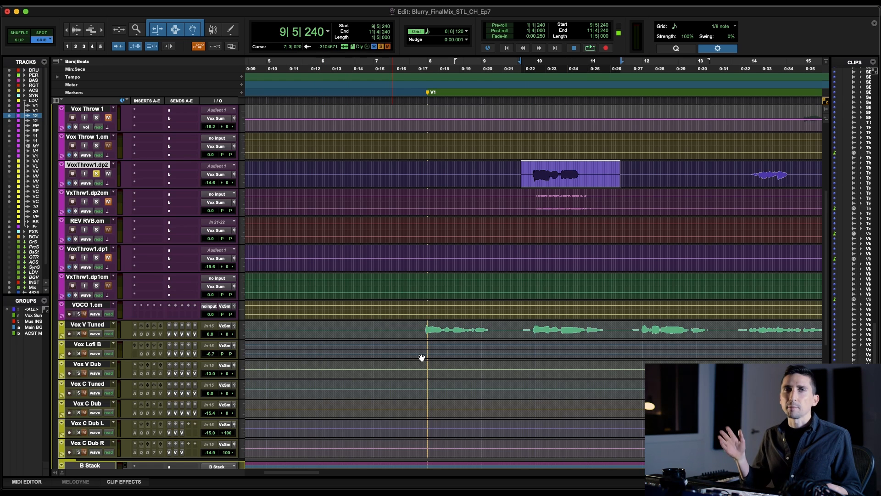
left_click(532, 175)
key("t")
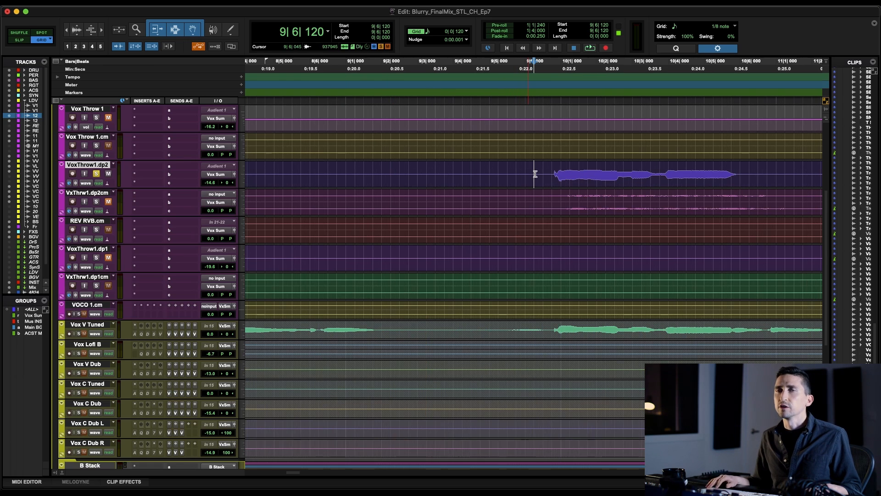
- Insert the STL ControlHub plug-in on the VoxThrow1.dp2 track and set its channel mode to Mono/Stereo
left_click(147, 177)
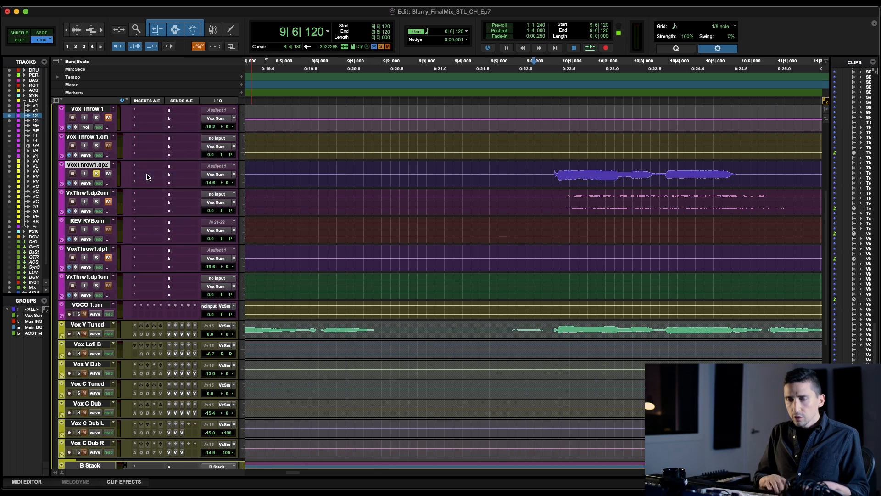
type("stl")
key("Down")
key("Escape")
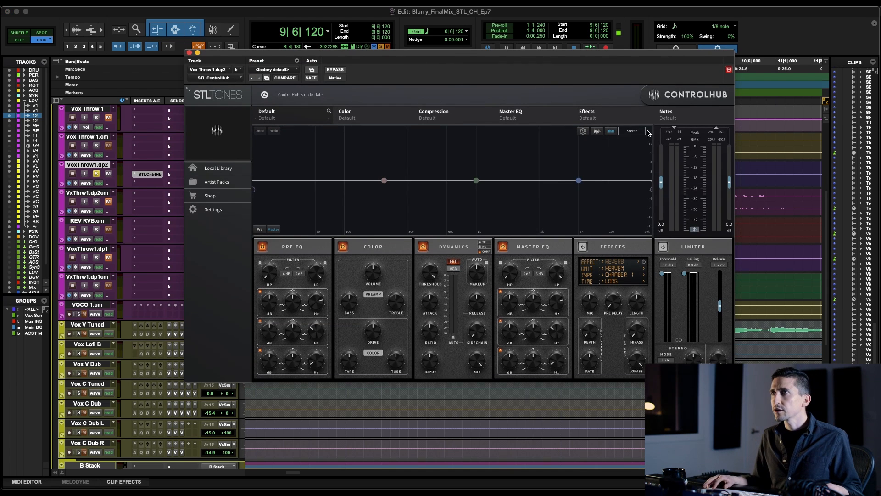
left_click(645, 132)
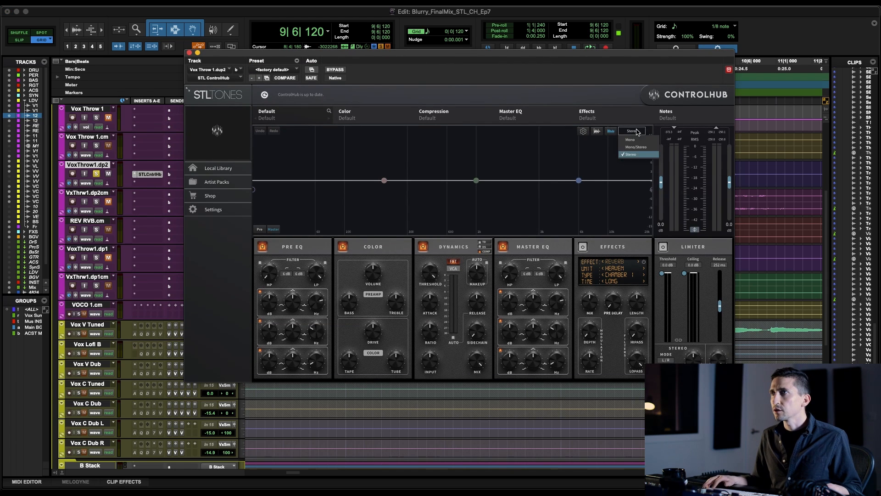
left_click(640, 149)
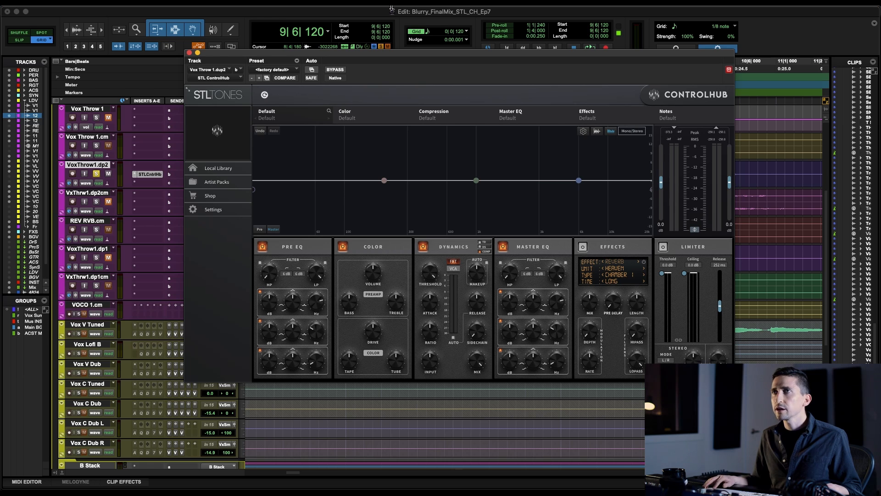
left_click_drag(416, 52, 338, 43)
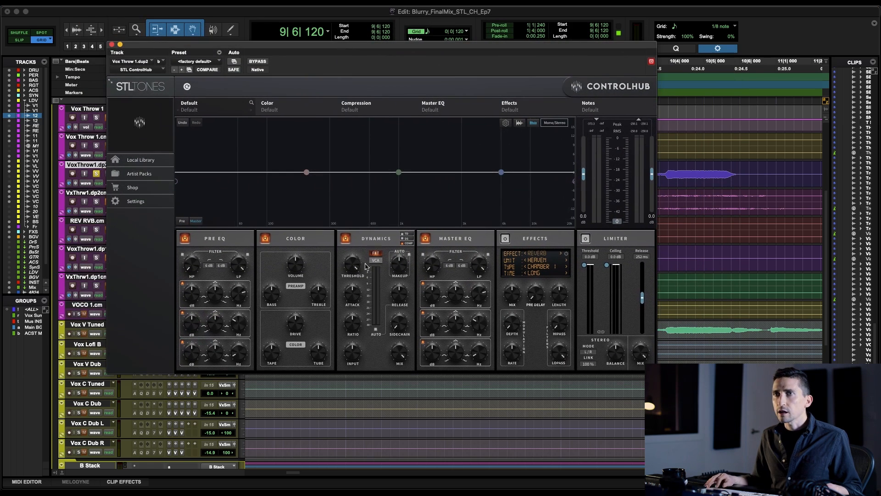
- Engage the Pre EQ high-pass filter in ControlHub with a 12 dB slope and raise its cutoff
left_click(182, 255)
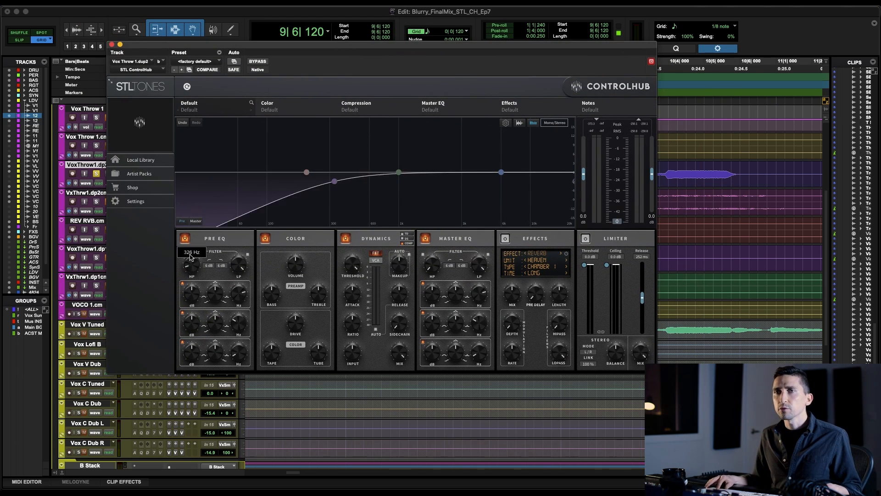
left_click(209, 266)
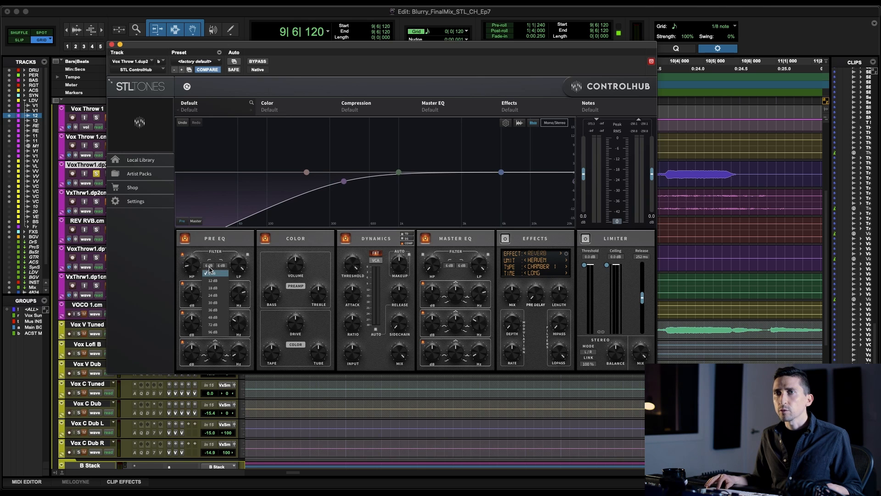
left_click(212, 280)
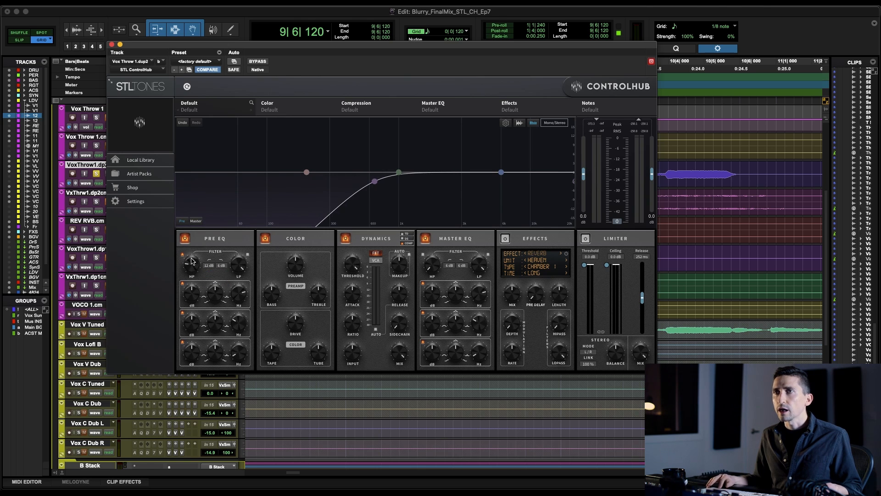
- Engage the Pre EQ low-pass filter with a 24 dB slope and lower its cutoff while the throw plays
key("space")
left_click(248, 256)
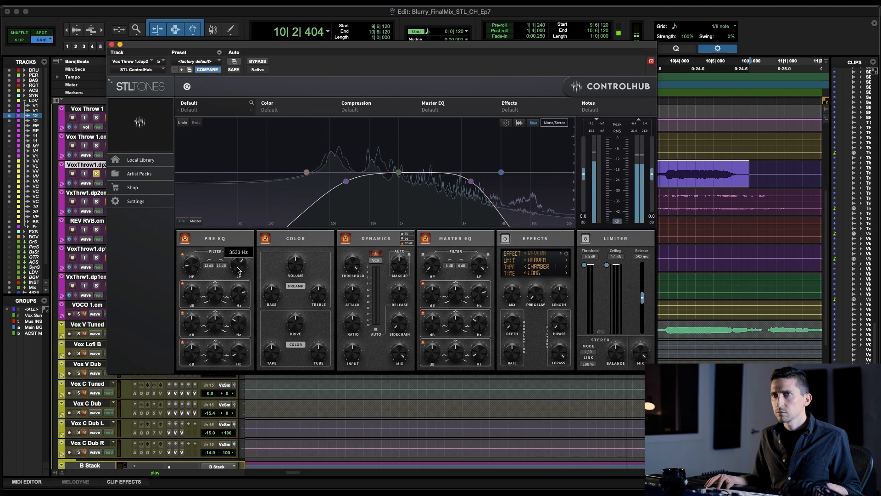
left_click(222, 266)
left_click(226, 295)
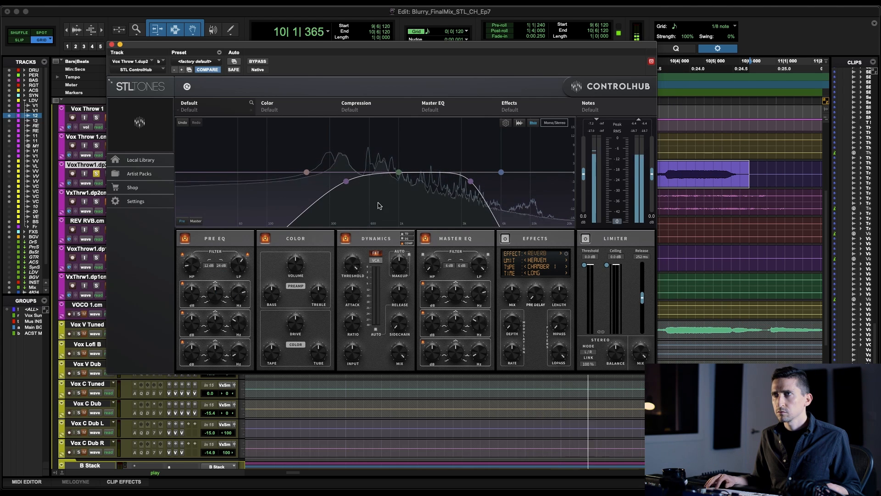
left_click_drag(470, 181, 439, 180)
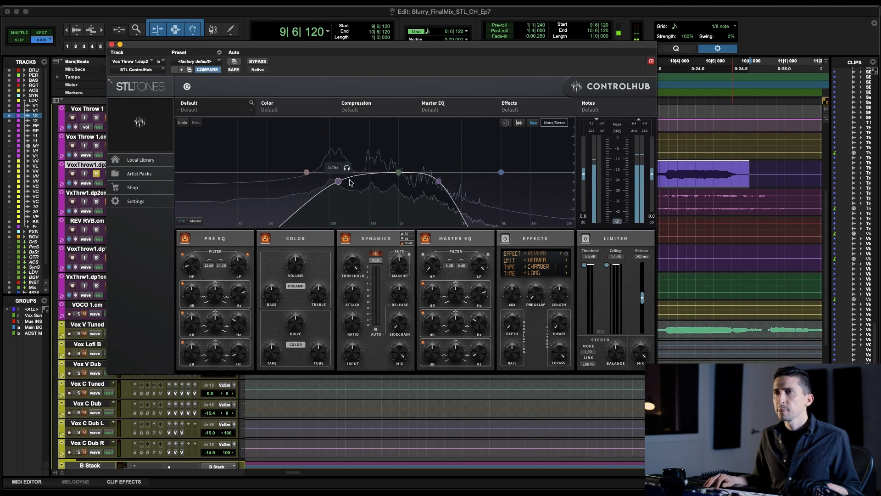
key("space")
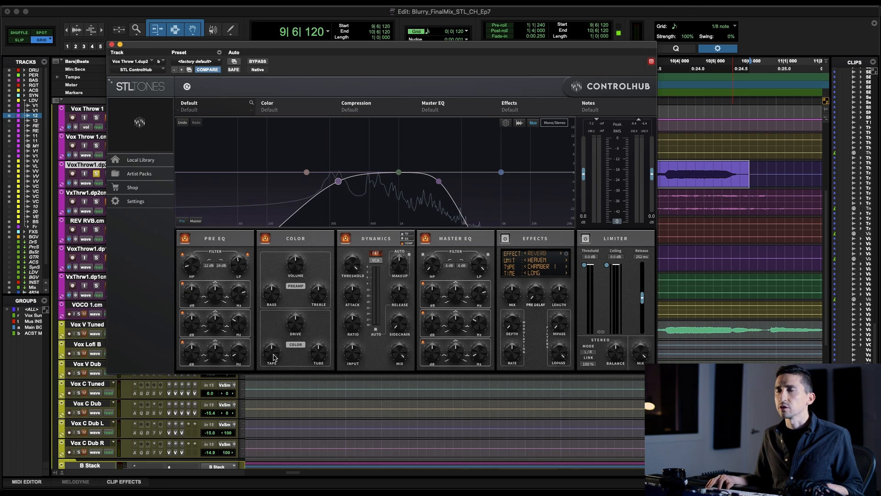
- Lower the Dynamics compressor threshold, set the attack to about 114 ms and adjust the release while the throw plays
key("space")
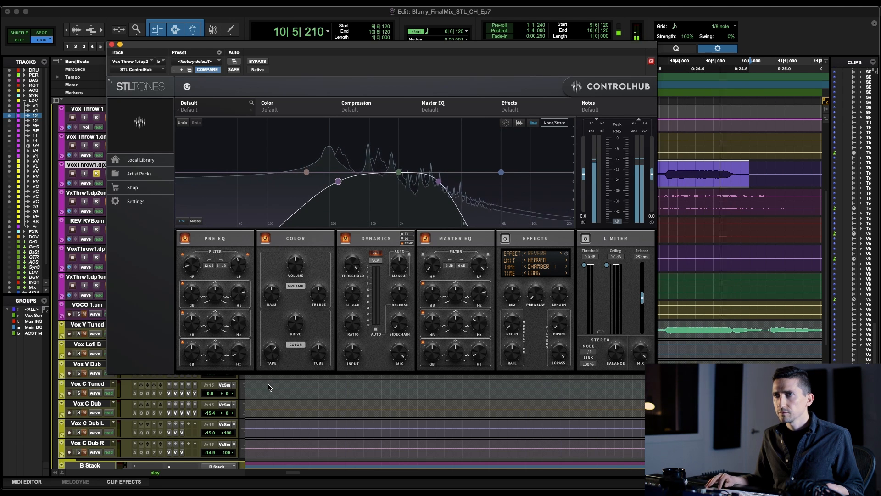
left_click_drag(351, 262, 351, 281)
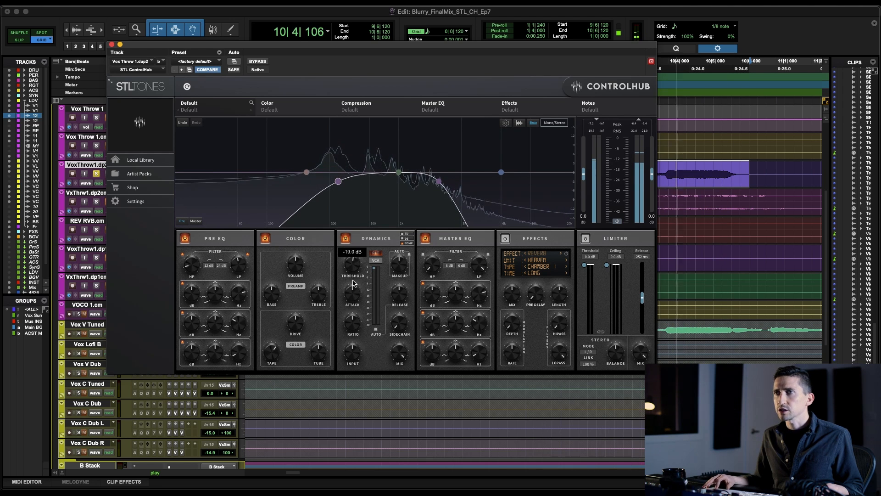
left_click_drag(399, 295, 400, 317)
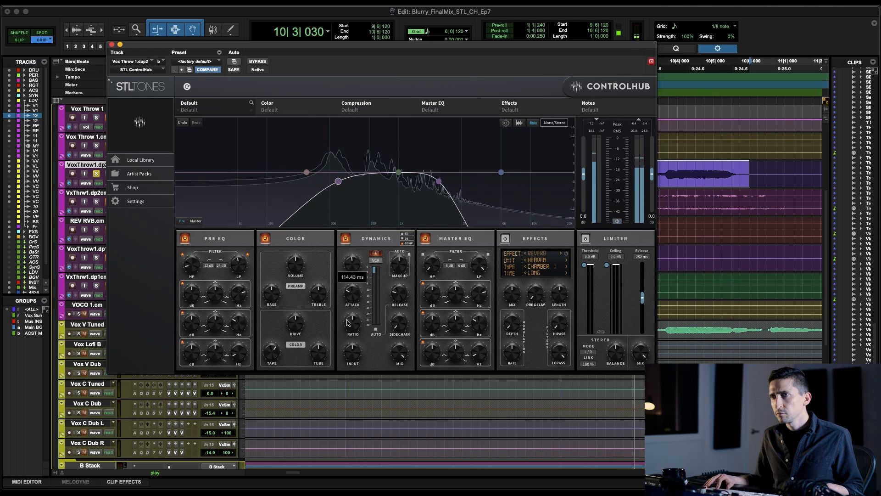
left_click_drag(351, 266, 352, 272)
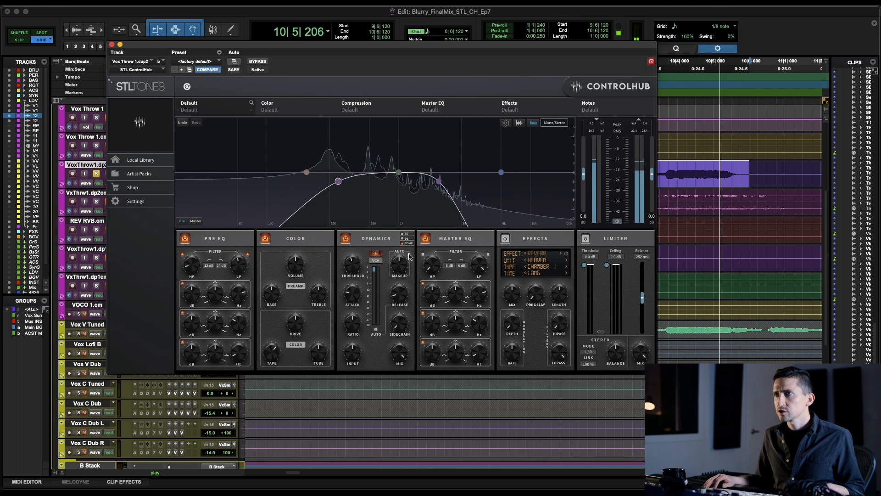
key("space")
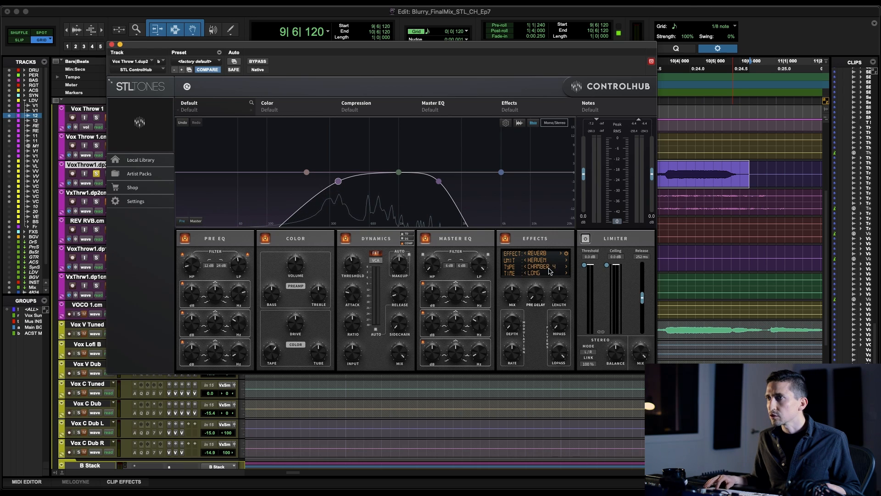
- Set the Heaven reverb in Effects to the Chamber 5 type and audition the throw with it
left_click(567, 266)
key("space")
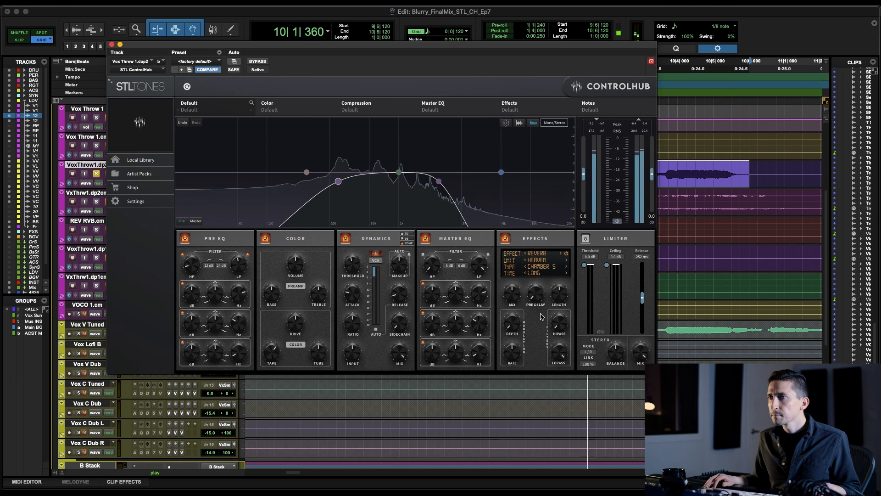
mouse_move(513, 295)
key("space")
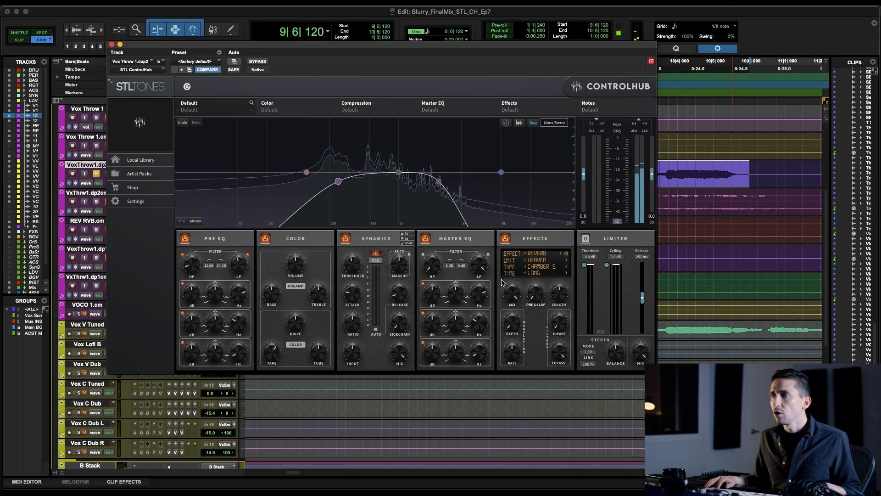
key("space")
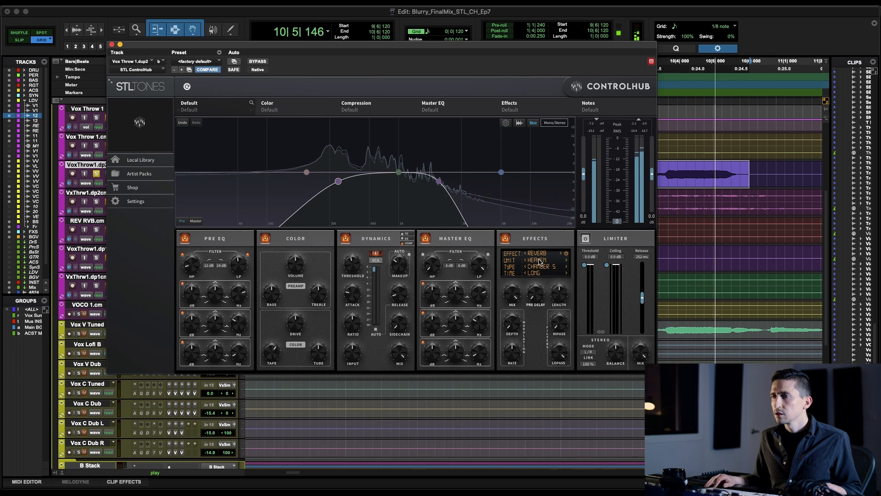
key("space")
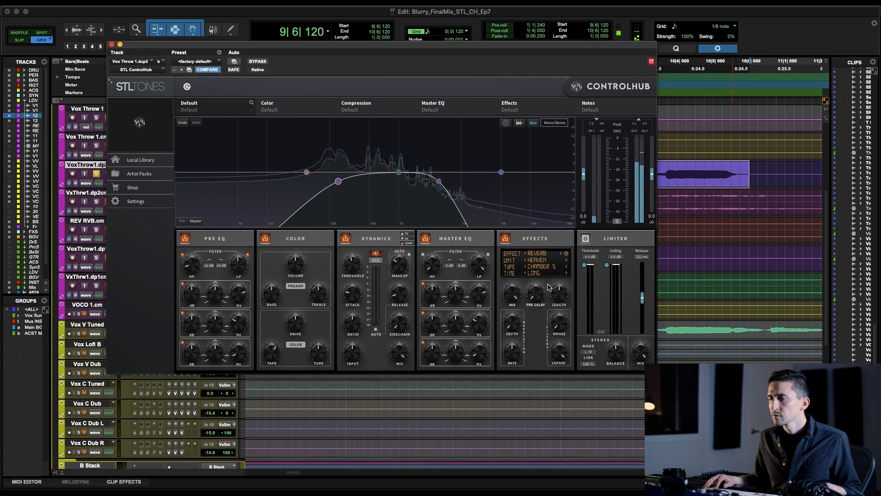
- Set the reverb's modulation depth to 33.9 % while auditioning the throw, and close the ControlHub window
mouse_move(513, 319)
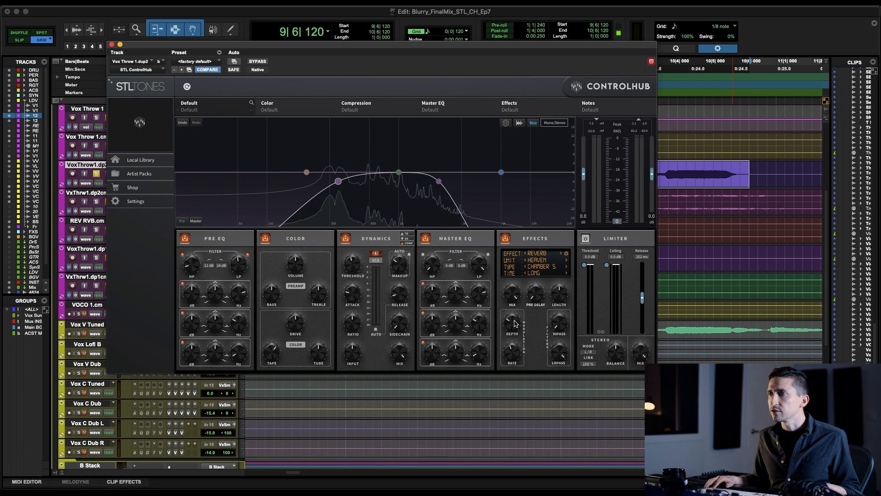
key("space")
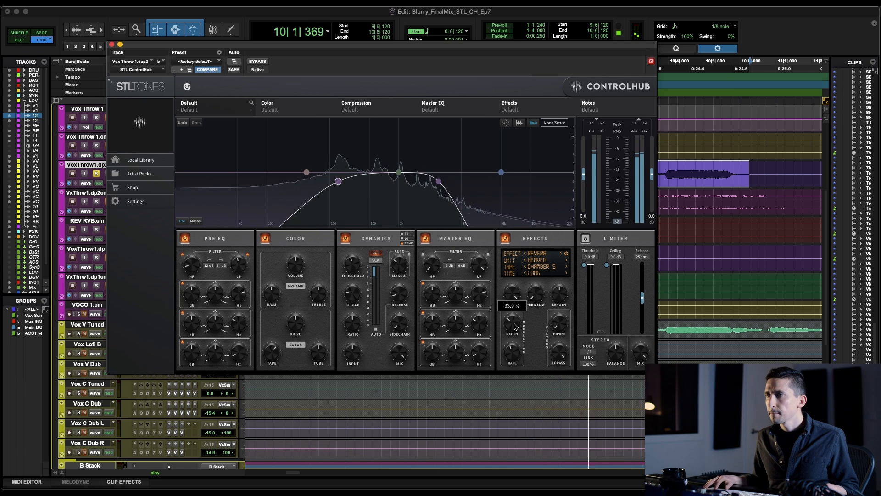
key("space")
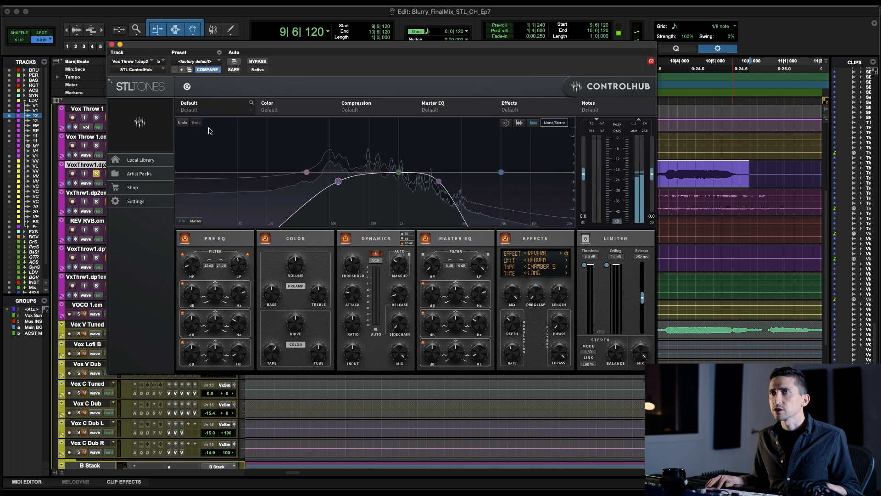
left_click(111, 45)
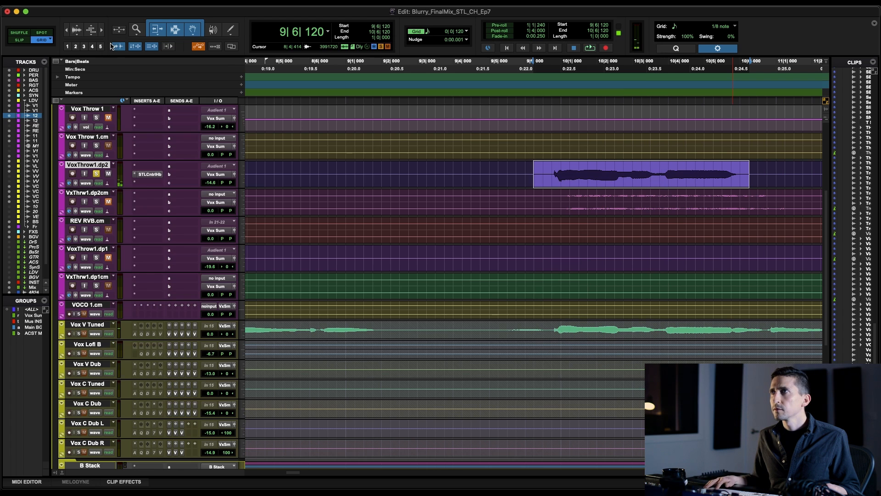
- Play the throw and raise the VoxThrow1.dp2 track volume to -4.6 dB
key("r")
key("r")
key("space")
left_click_drag(213, 183, 211, 189)
- Select the first throw with room for its tail on VoxThrow1.dp2, from 9|6|000 to 11|5|240
left_click(532, 170)
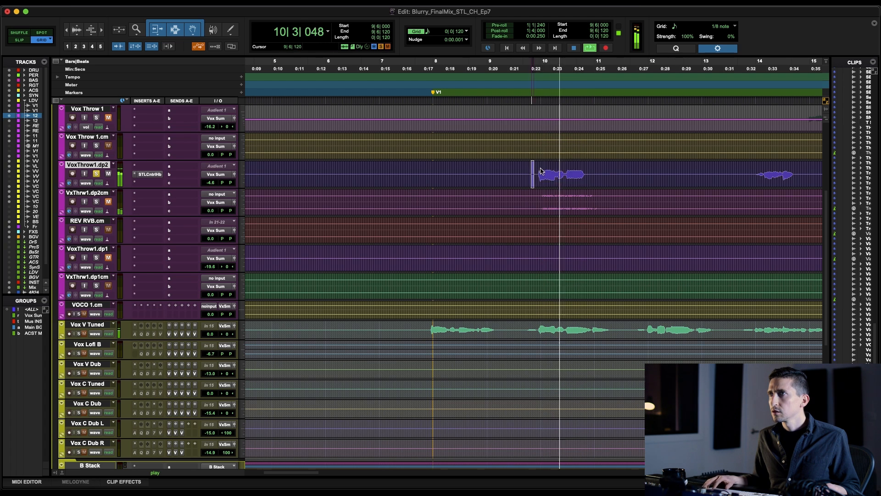
left_click_drag(532, 170, 635, 175)
key("space")
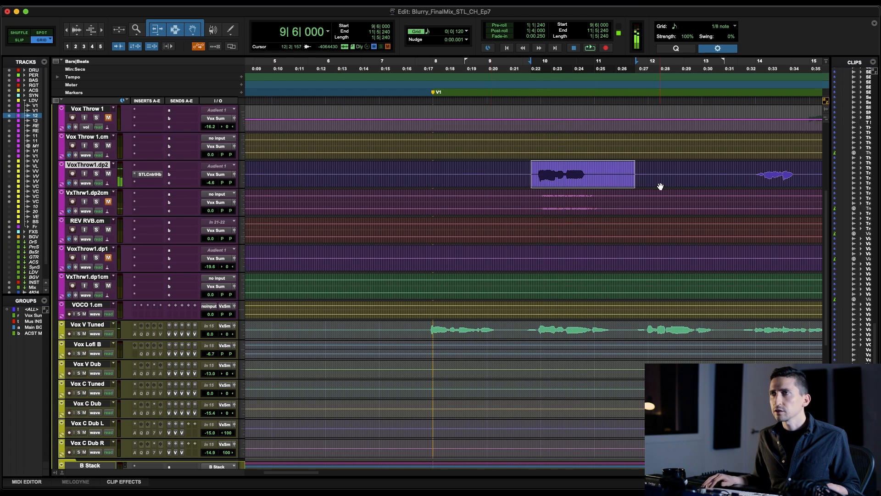
- Play the mix from just before the V1 marker and lower the VoxThrow1.dp2 track volume to -14.7 dB
left_click(432, 191)
key("space")
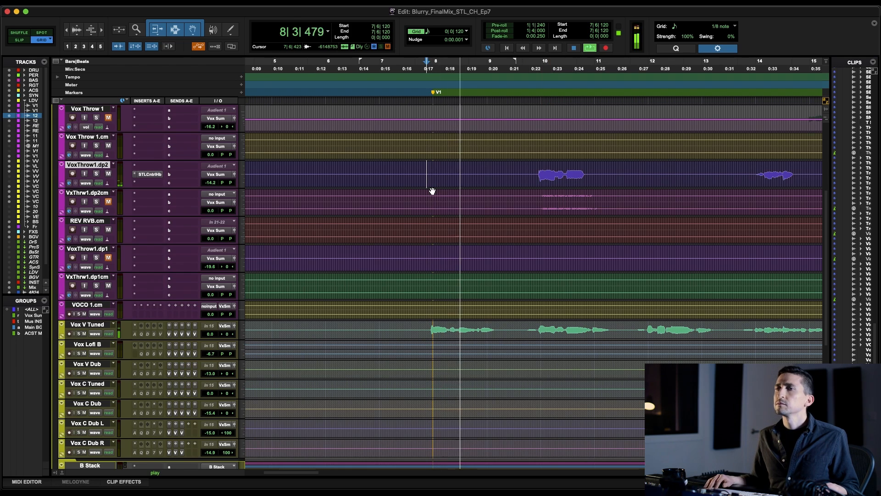
key("super+equal")
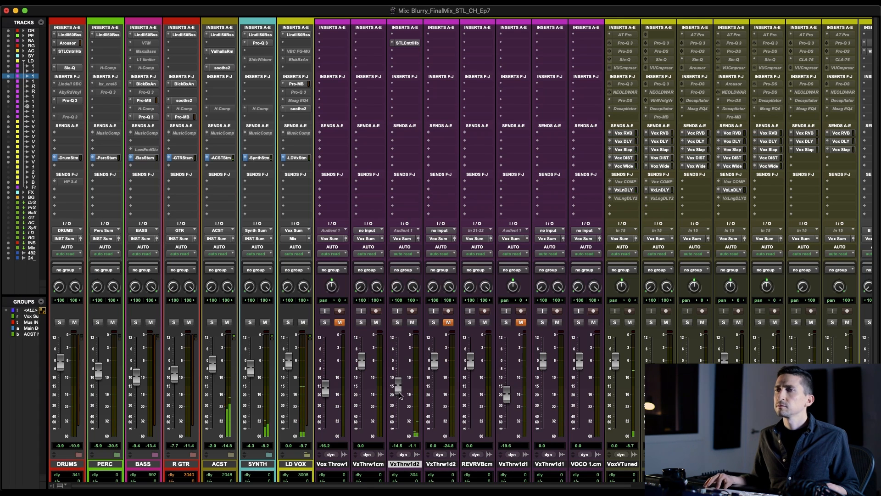
key("super+equal")
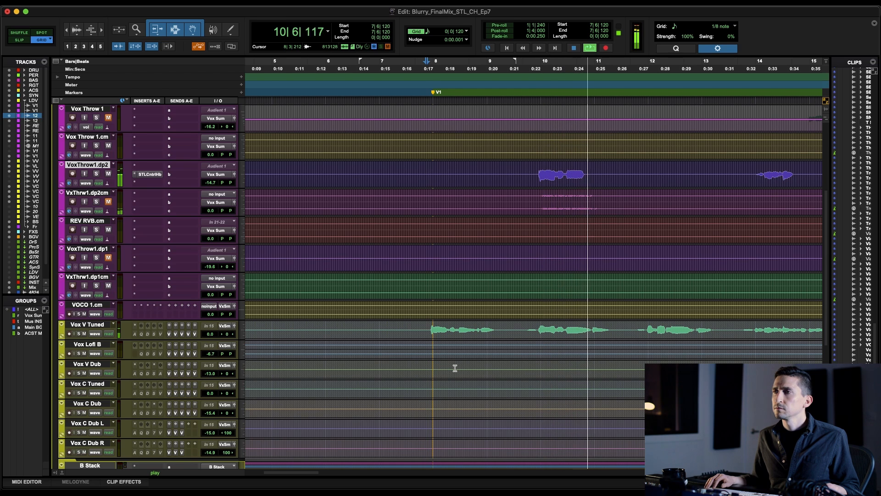
key("space")
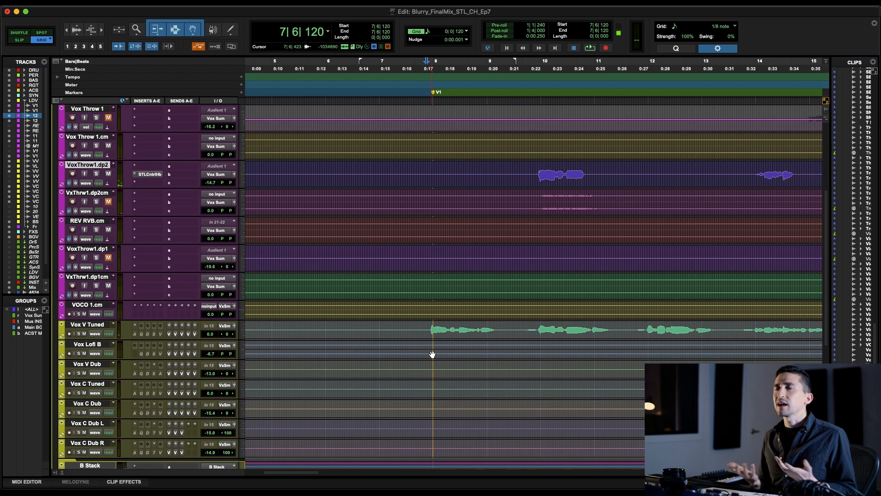
- Insert a second STL ControlHub after the existing one on the VoxThrow1.dp2 track and open it
left_click(148, 184)
type("stl")
key("Escape")
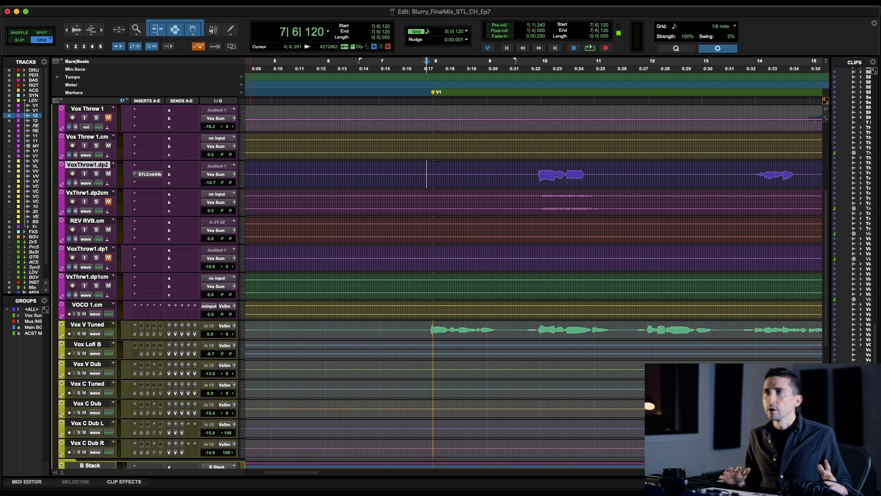
left_click(150, 174)
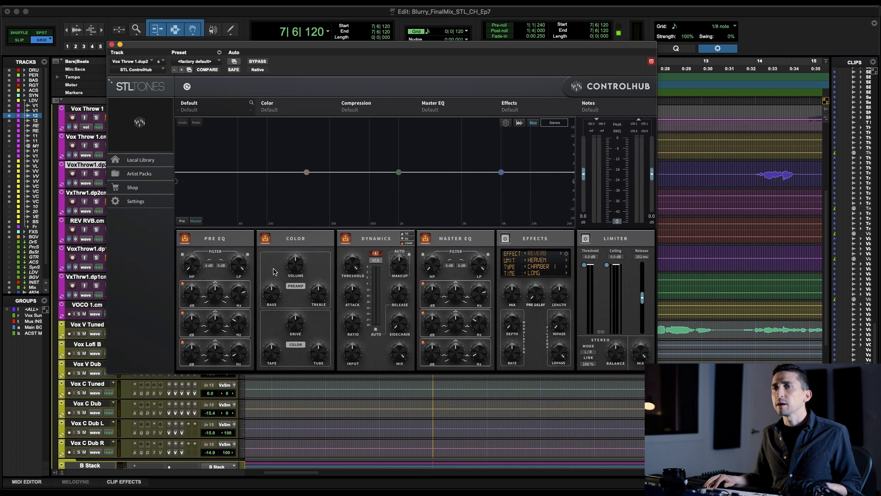
- Load the drum preset 28 Perc Top End Dirt from the Kevin & Kane Churko artist pack and start playback
left_click(134, 173)
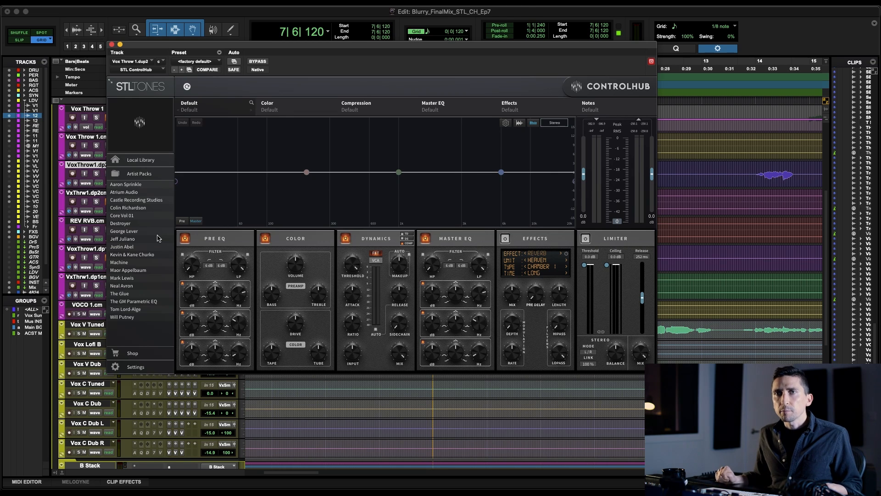
left_click(152, 255)
mouse_move(188, 249)
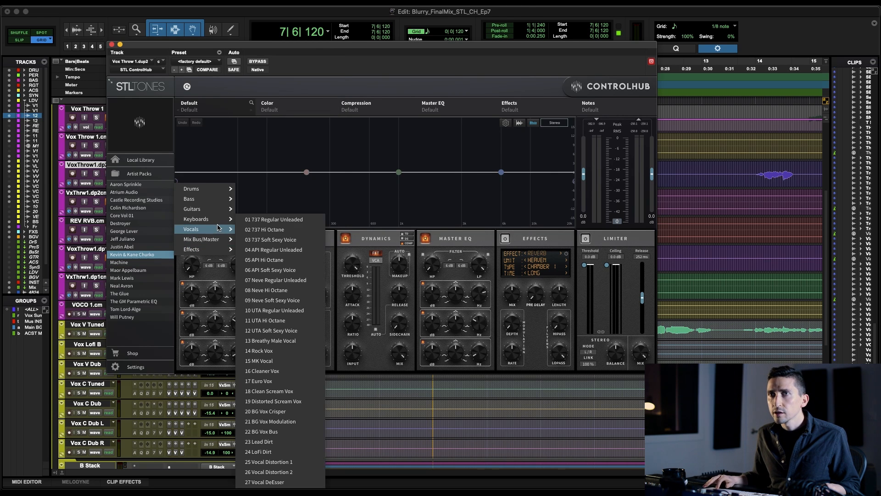
mouse_move(224, 193)
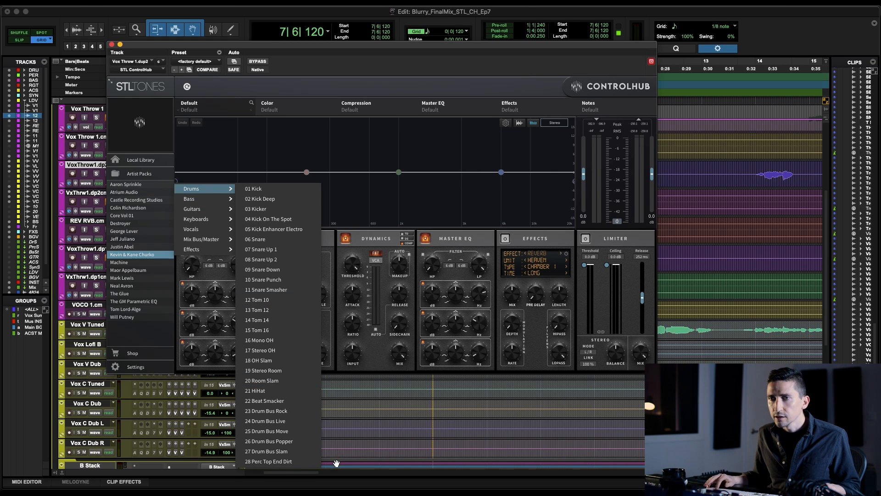
left_click(292, 461)
key("space")
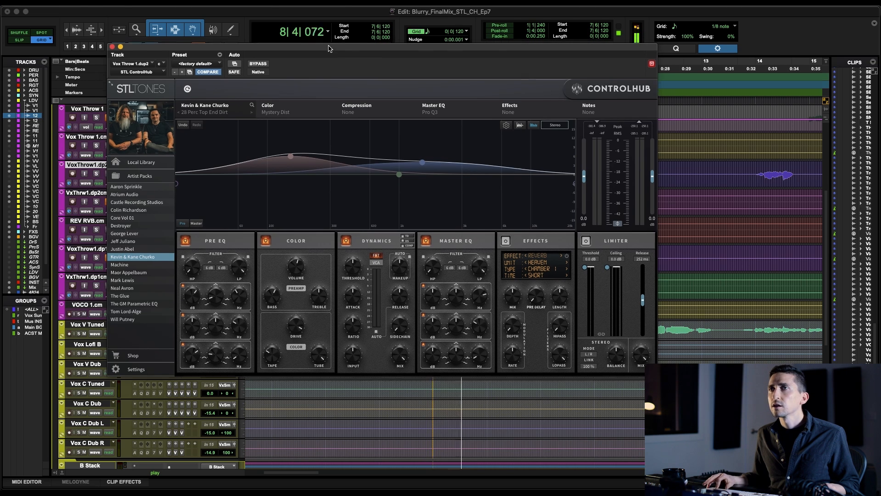
- Solo VoxThrow1.dp2 and audition its first throw from 9|6|399 through the new ControlHub preset
left_click_drag(323, 44, 406, 252)
key("space")
left_click_drag(534, 172, 690, 171)
key("Tab")
key("shift+s")
key("space")
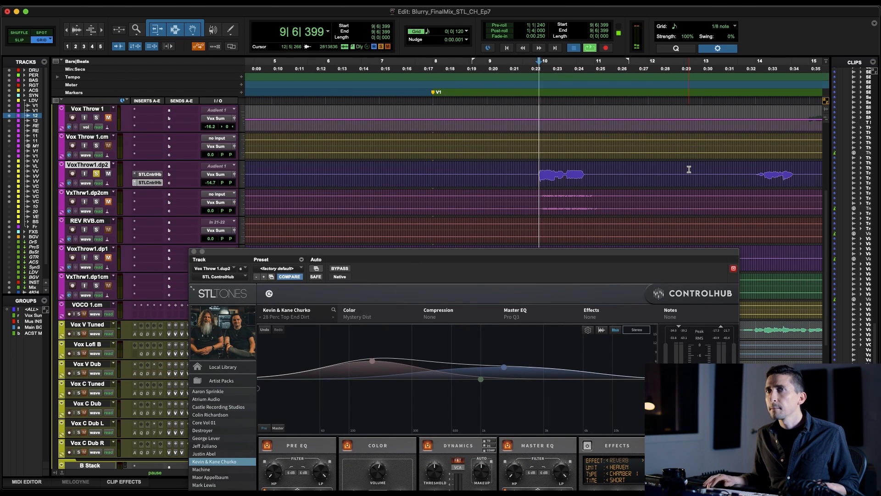
key("space")
left_click_drag(485, 255, 453, 131)
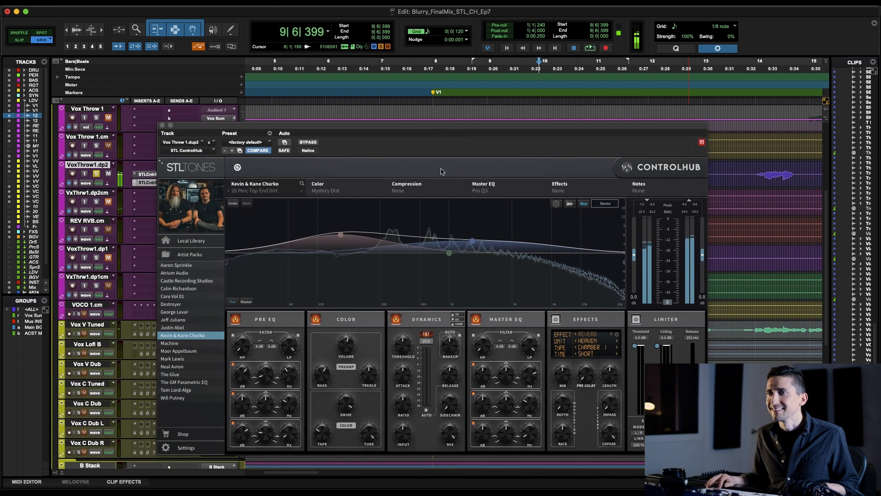
- Switch ControlHub to the Kevin & Kane Churko drum preset 20 Room Slam and audition the throw with it
left_click(258, 192)
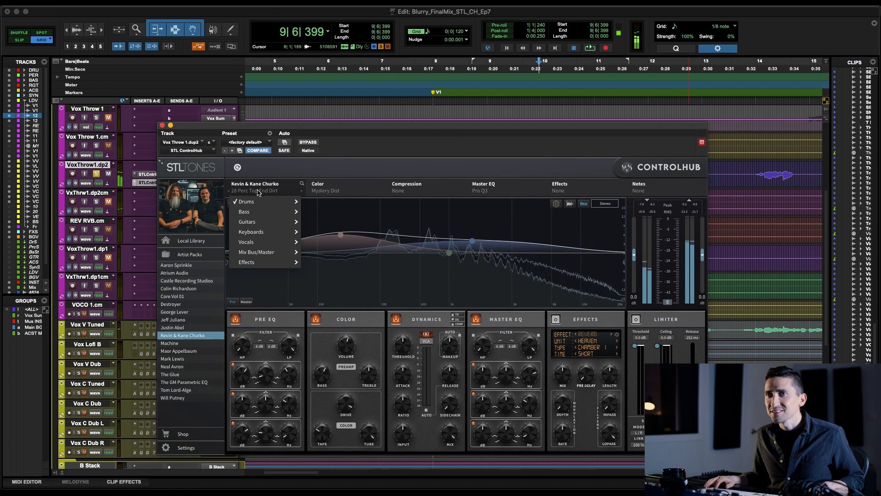
mouse_move(279, 200)
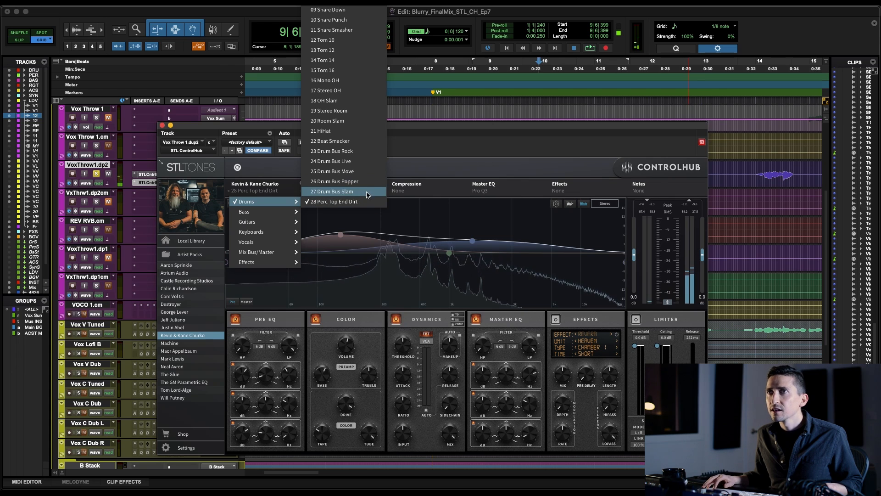
left_click(360, 123)
key("space")
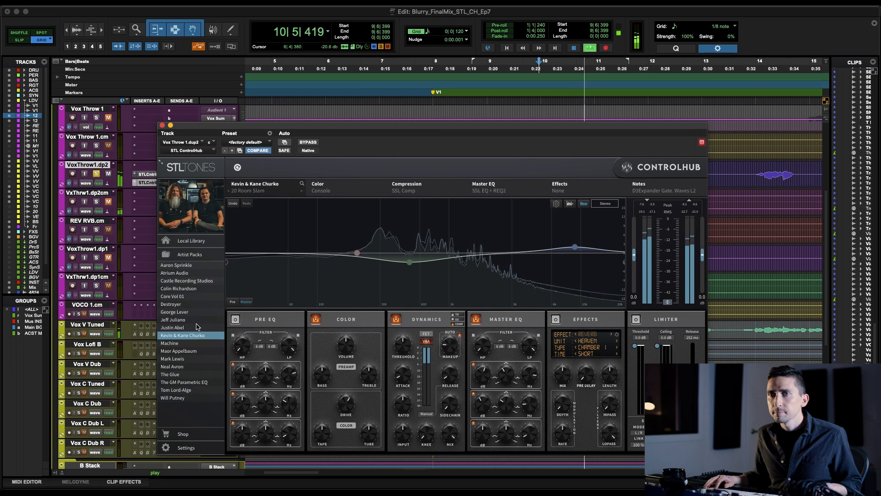
key("space")
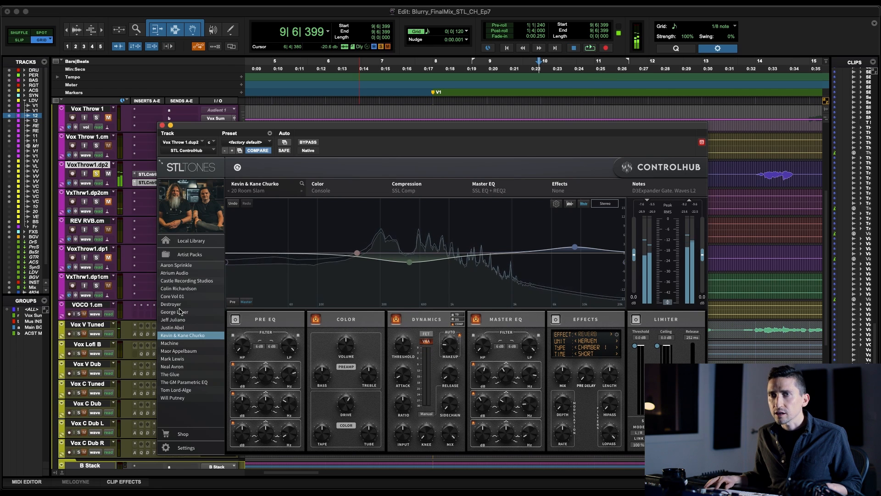
- Load Neal Avron's individual model 09 Melbourne Channel 1+2 + Stereo Bus L+R and audition the throw through it
left_click(177, 368)
mouse_move(254, 356)
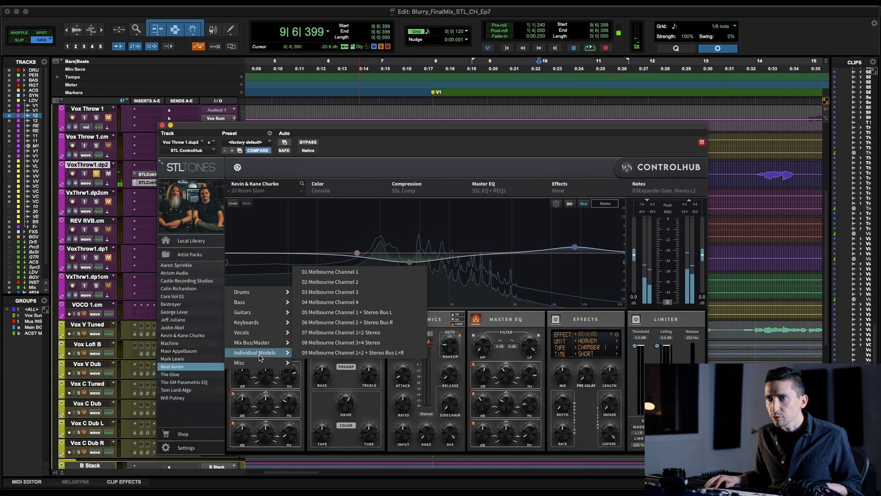
left_click(338, 353)
key("space")
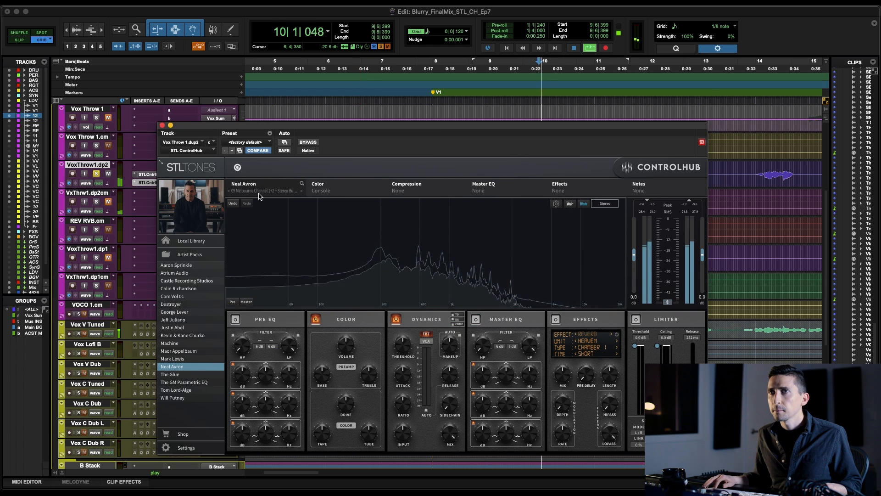
key("space")
key("space")
mouse_move(320, 398)
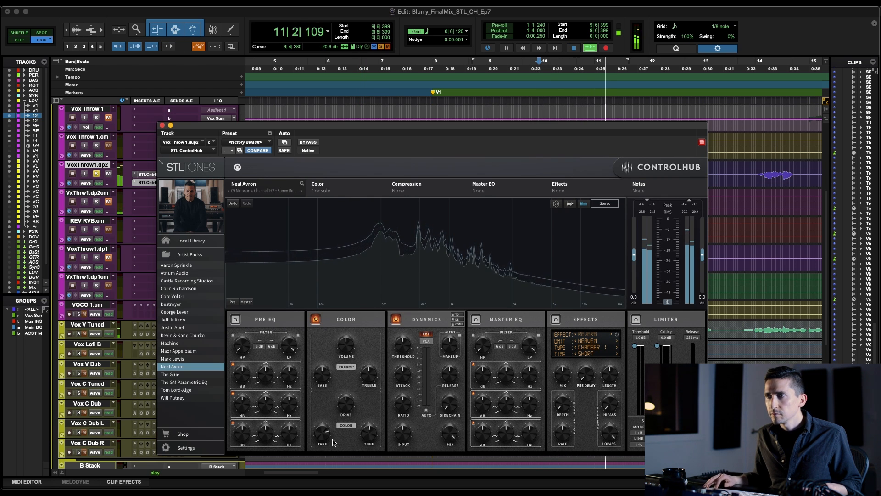
key("space")
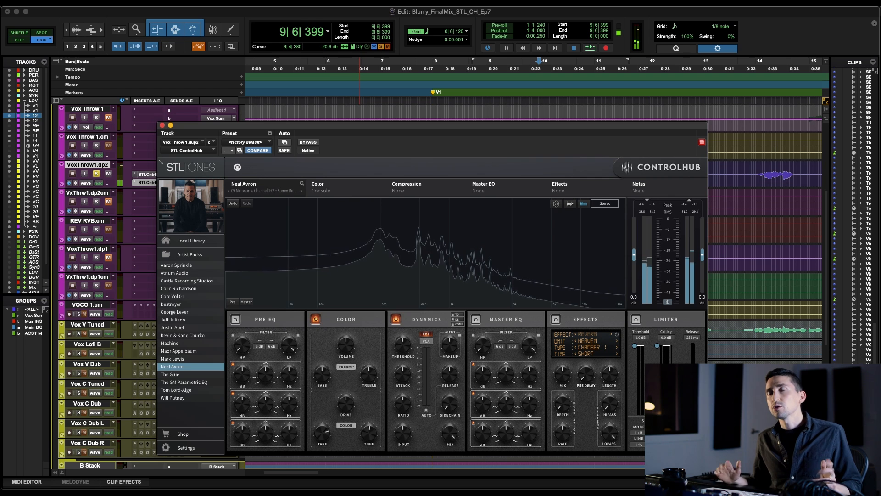
- Compare the soloed throw with the second ControlHub bypassed and active, and close its window
key("space")
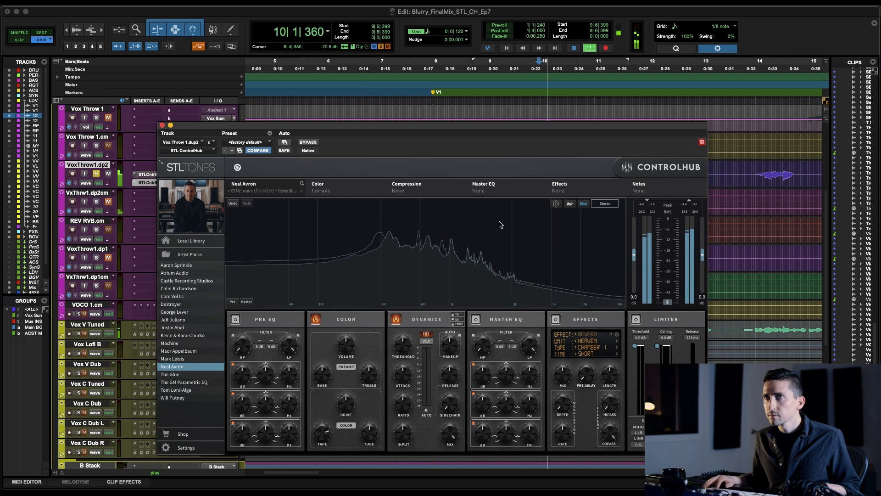
left_click(309, 142)
left_click(309, 142)
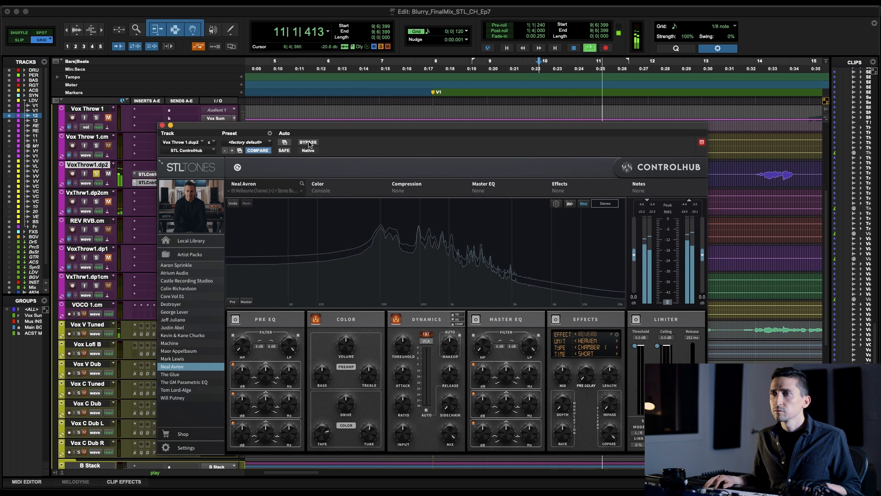
key("space")
left_click(162, 125)
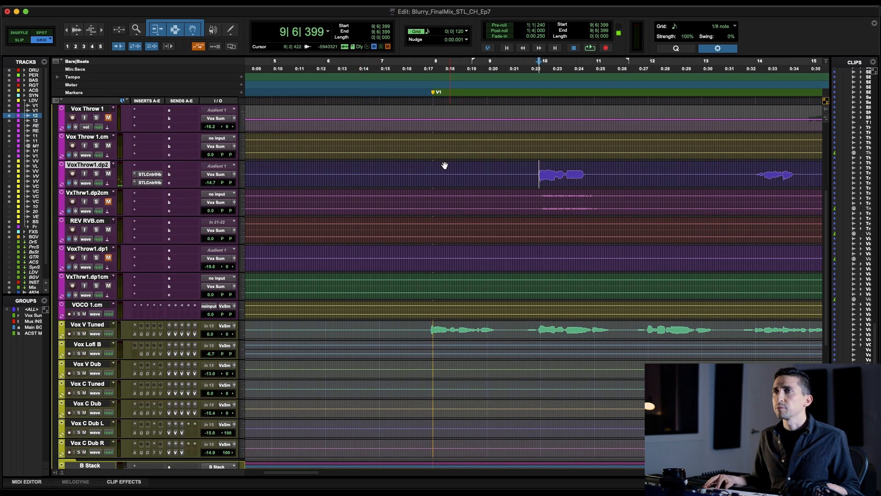
- Select 7|6|360 to 13|6|360 on VoxThrow1.dp2 and play the passage to check the throw in the full mix
left_click_drag(430, 166, 752, 171)
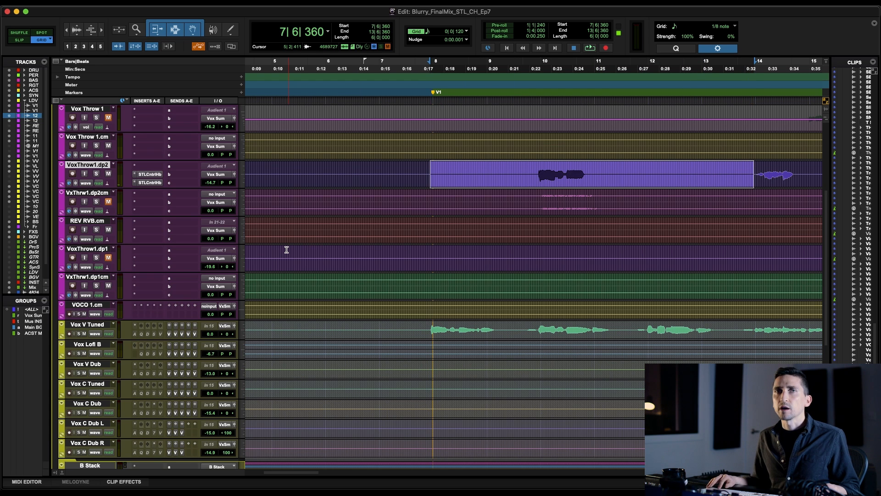
key("space")
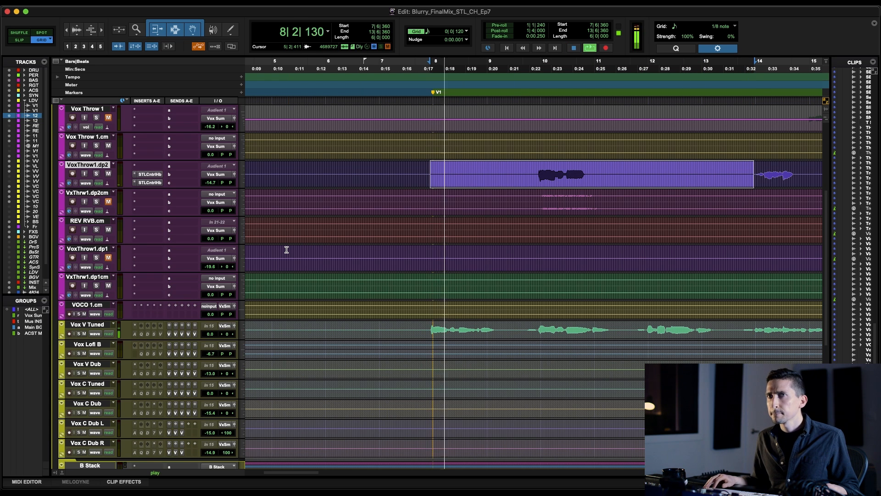
key("super+equal")
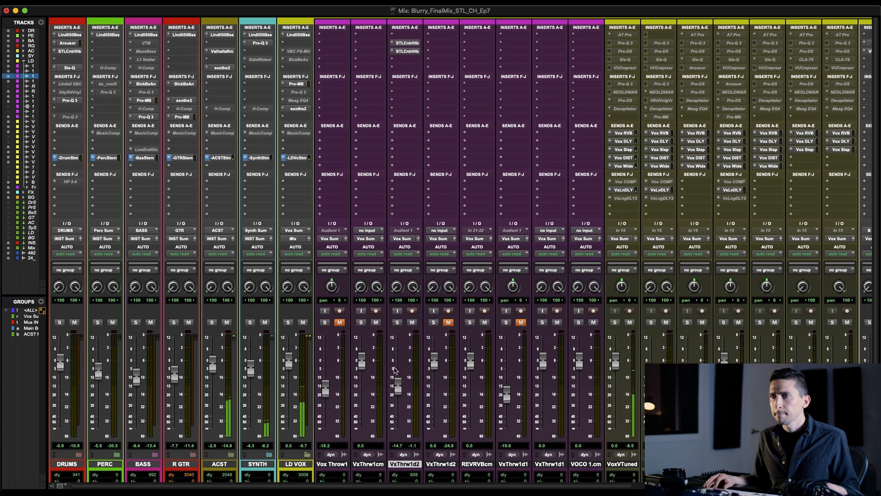
key("super+equal")
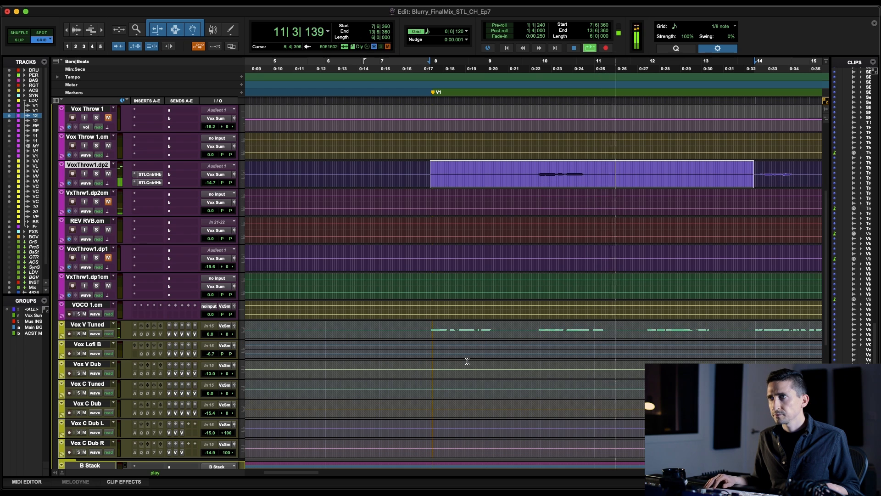
key("super+bracketleft")
key("space")
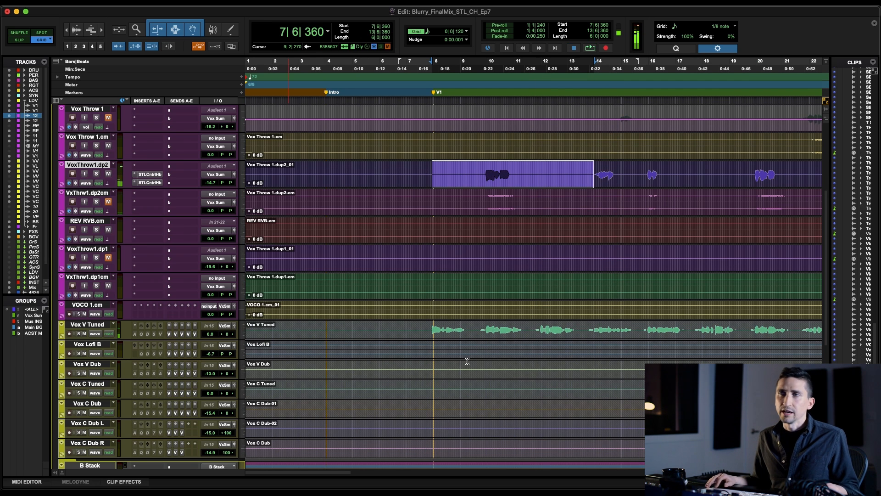
- Enlarge the waveform display and look over the remaining throws on the vocal throw tracks
scroll(557, 142, "right", 3)
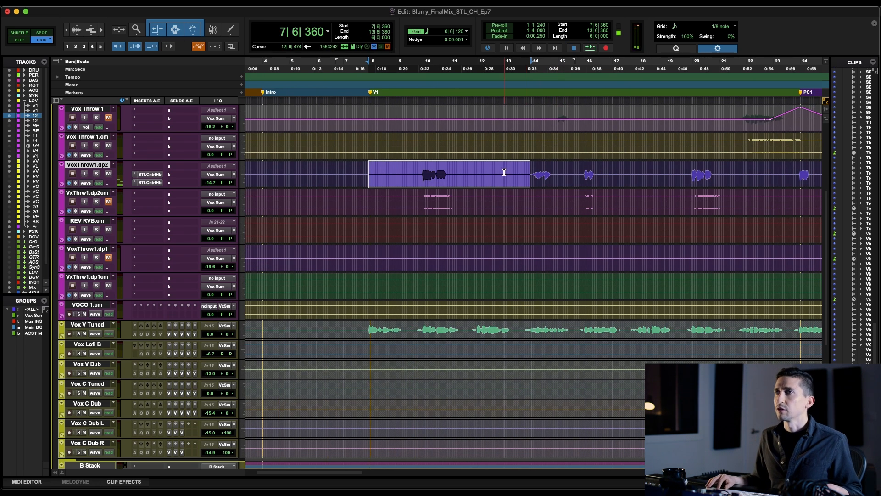
left_click(468, 174)
scroll(468, 172, "up", 1)
scroll(468, 172, "right", 5)
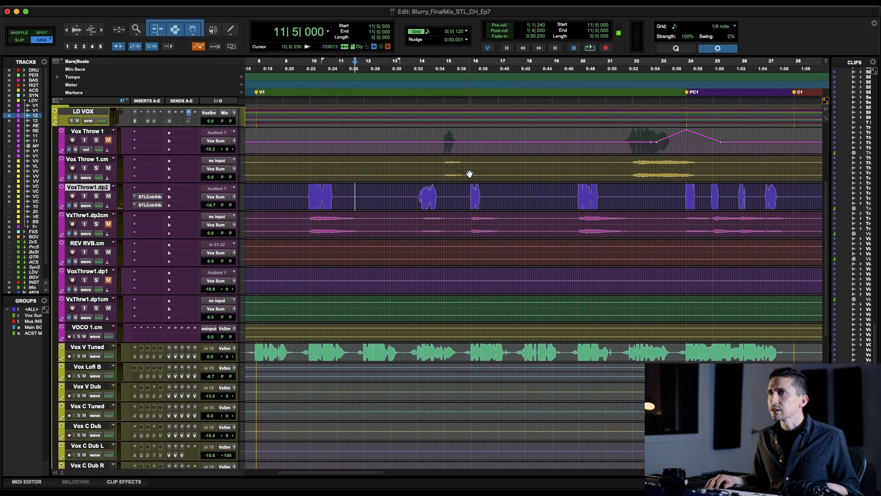
scroll(469, 173, "right", 5)
left_click(501, 161)
key("super+alt+bracketright")
key("super+alt+bracketright")
key("super+alt+bracketright")
key("super+alt+bracketright")
left_click_drag(507, 163, 592, 162)
key("r")
- Switch the Vox Throw 1 track to waveform view and select its first throw, from 14|6|240 to 16|1|360
left_click(430, 143)
key("minus")
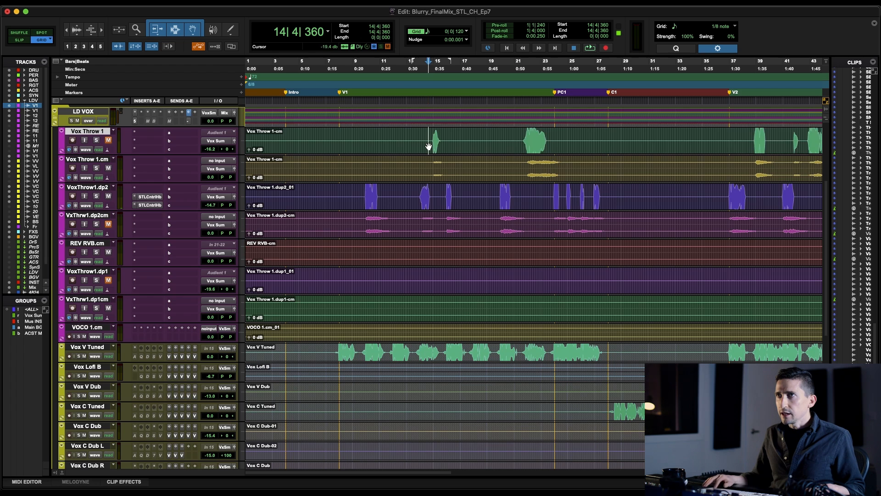
key("r")
left_click_drag(324, 139, 597, 134)
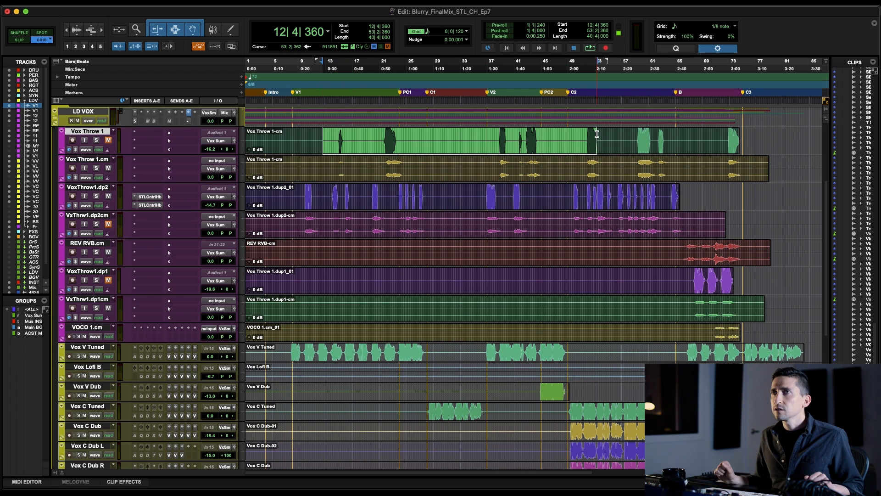
key("t")
left_click_drag(595, 142, 628, 141)
key("r")
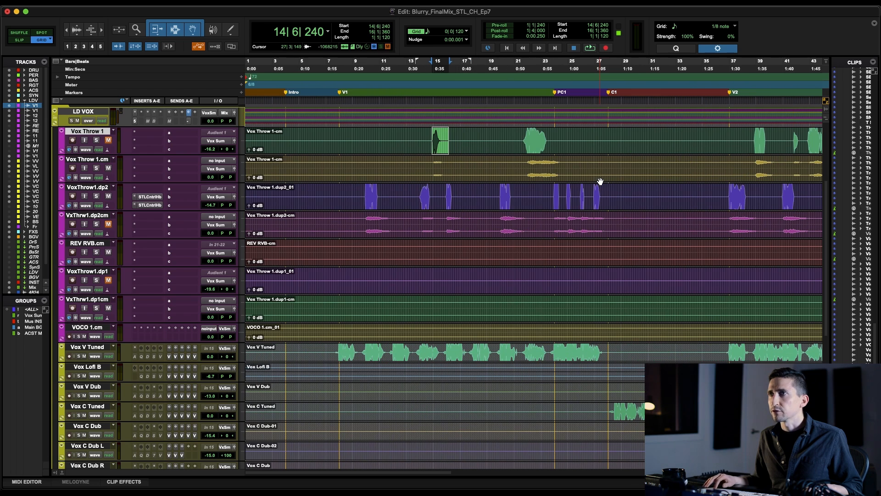
- Play the soloed Vox Throw 1.cm print from 20|6|240 to hear the throw's original effect
left_click(513, 166)
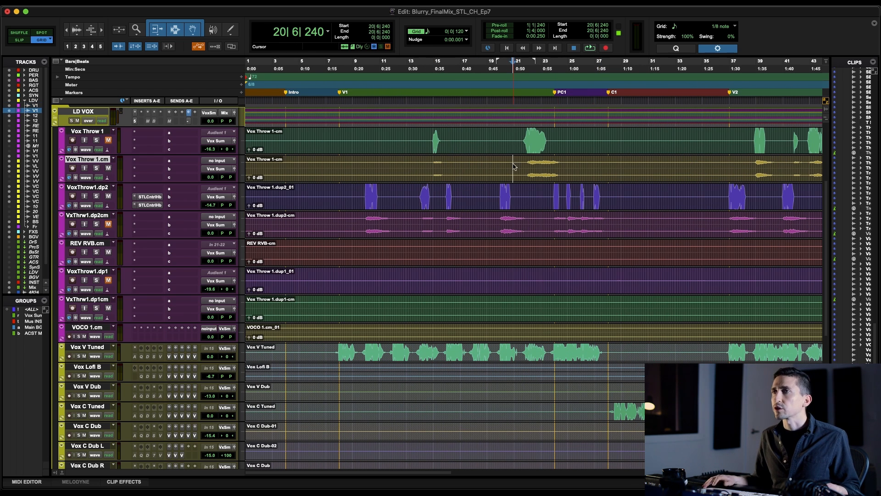
key("space")
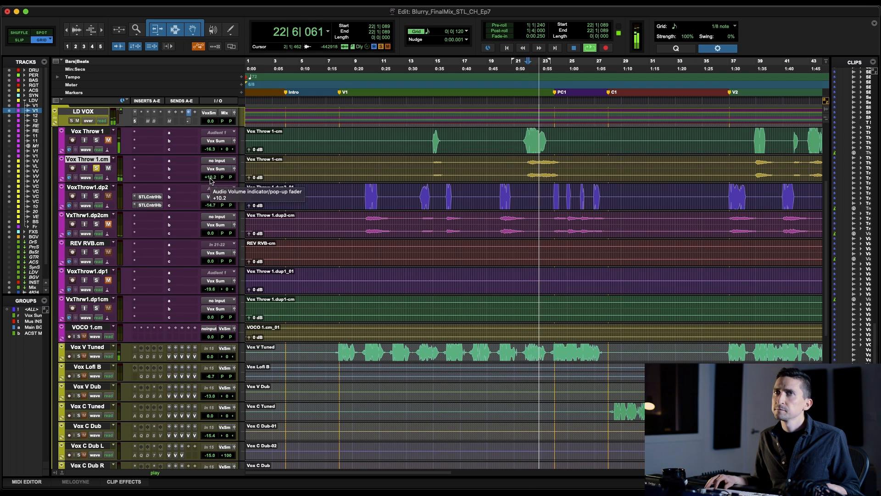
key("space")
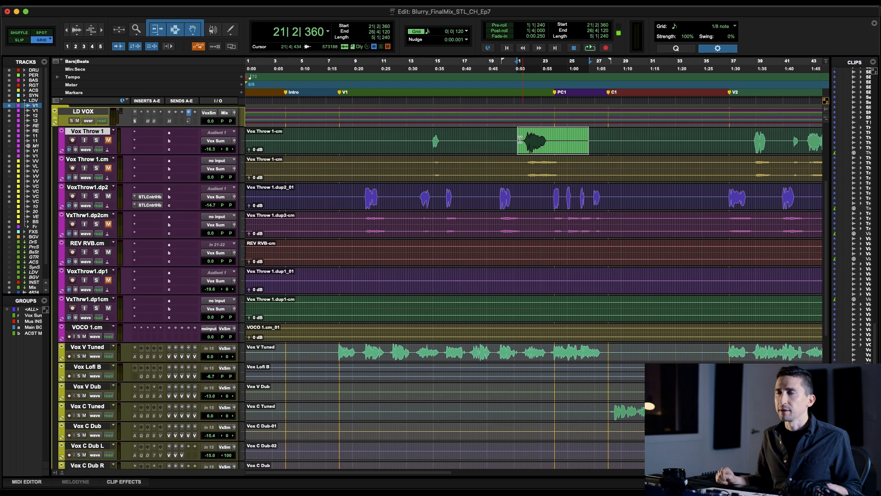
- Place the cursor at 21|5|204 on Vox Throw 1, show its volume automation and clear it along the whole track
left_click(524, 140)
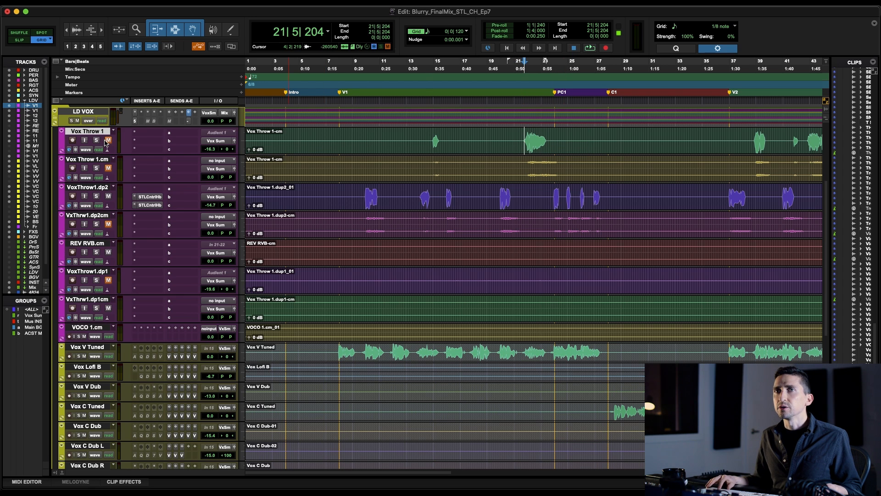
key("minus")
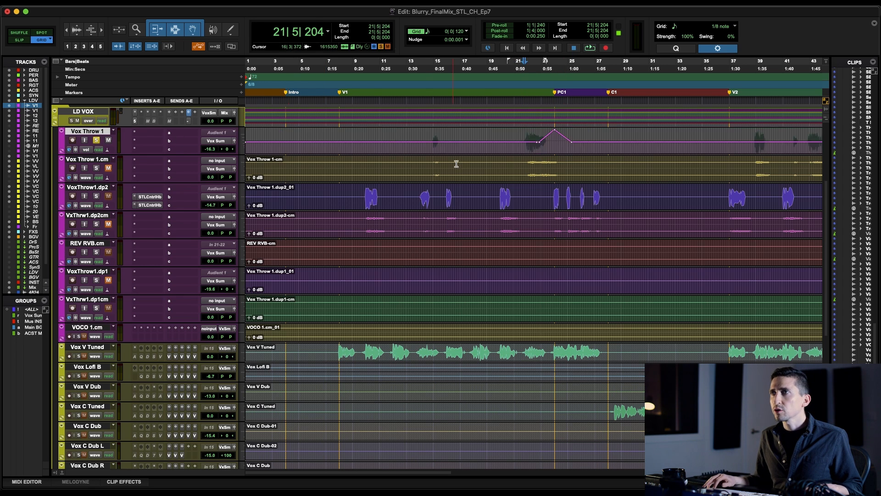
key("r")
key("r")
left_click_drag(302, 145, 385, 138)
key("Delete")
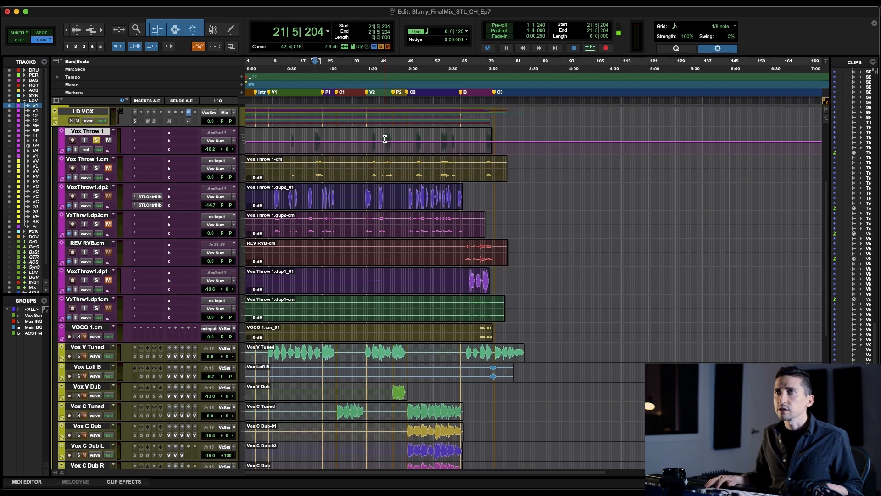
- Set the Vox Throw 1 volume to 0.0 dB and play the dry throw in solo
left_click_drag(211, 149, 239, 150)
key("space")
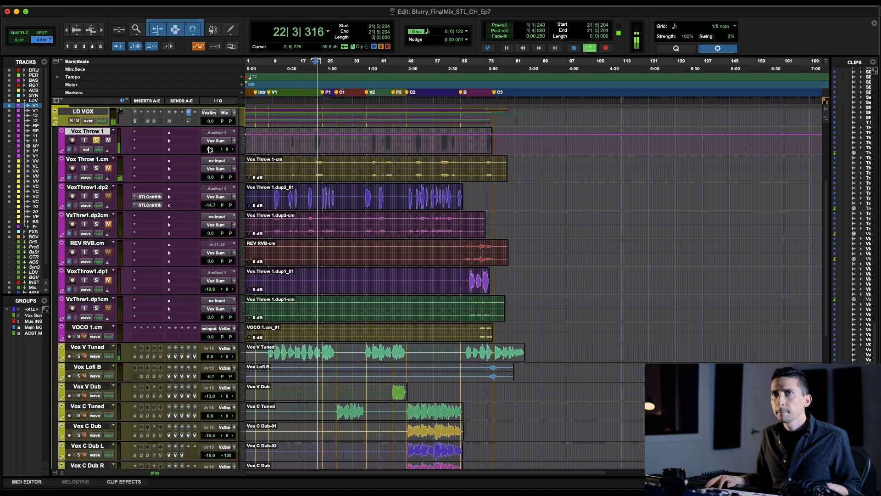
key("space")
- Insert Little AlterBoy (mono) on Vox Throw 1 and lower its formant to -3.6 while playing the throw
left_click(148, 141)
type("little")
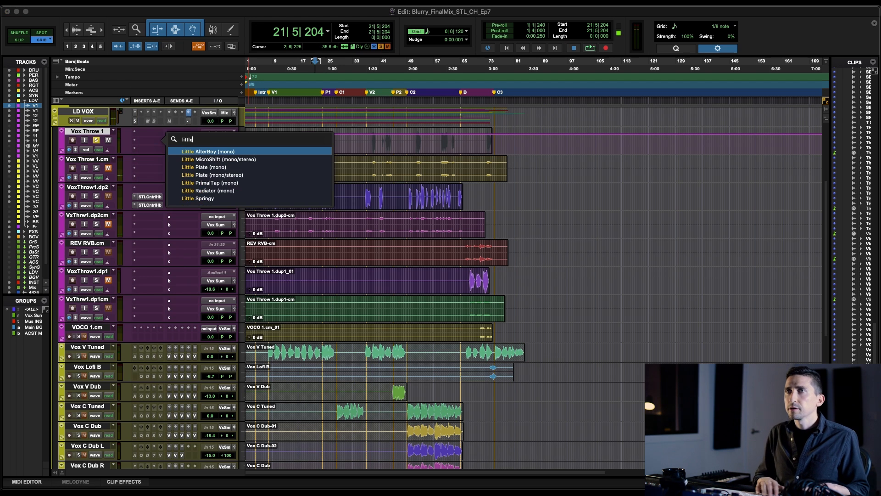
key("Return")
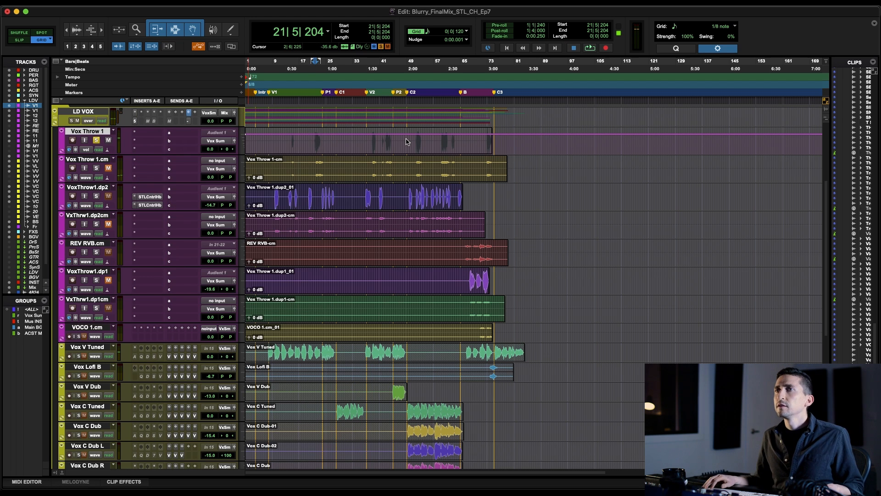
key("space")
left_click_drag(306, 236, 303, 250)
key("space")
key("space")
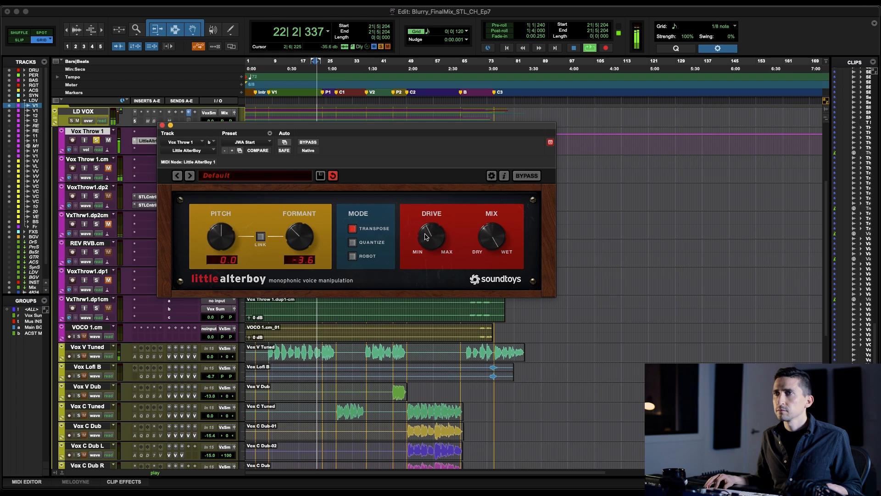
- Compare the soloed throw with Little AlterBoy bypassed and active, and close its window
left_click(312, 142)
left_click(312, 143)
key("space")
key("space")
left_click(162, 125)
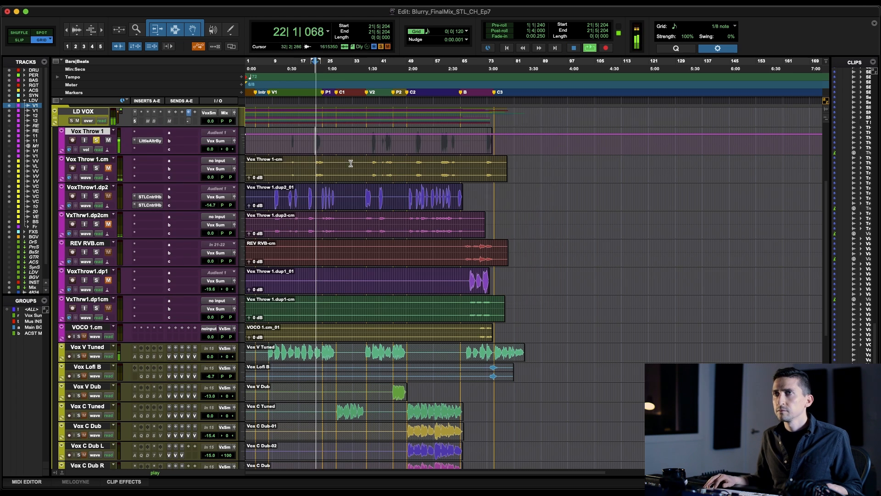
key("space")
- Insert STL ControlHub after Little AlterBoy on Vox Throw 1 and list its artist packs
left_click(154, 151)
type("stl")
key("Escape")
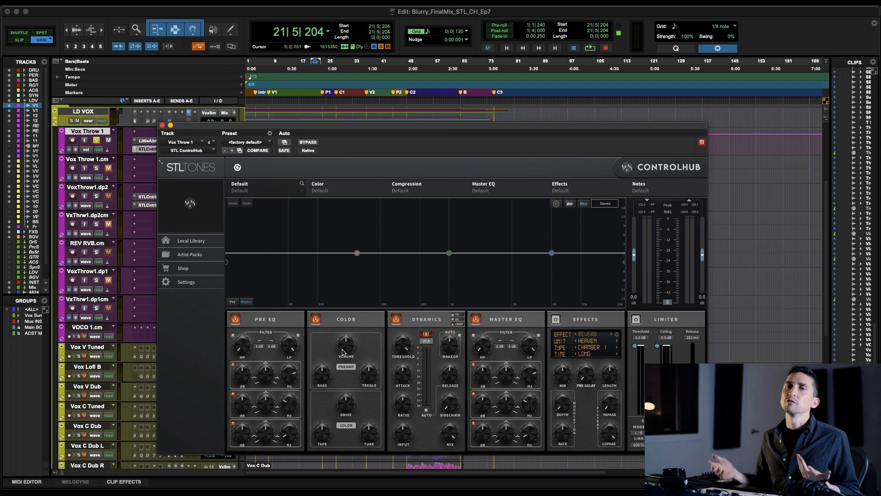
left_click(189, 255)
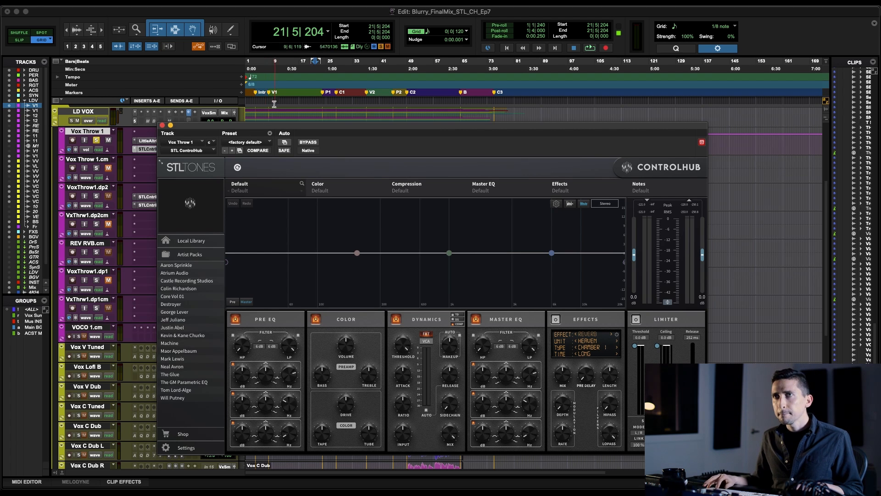
left_click_drag(265, 130, 234, 36)
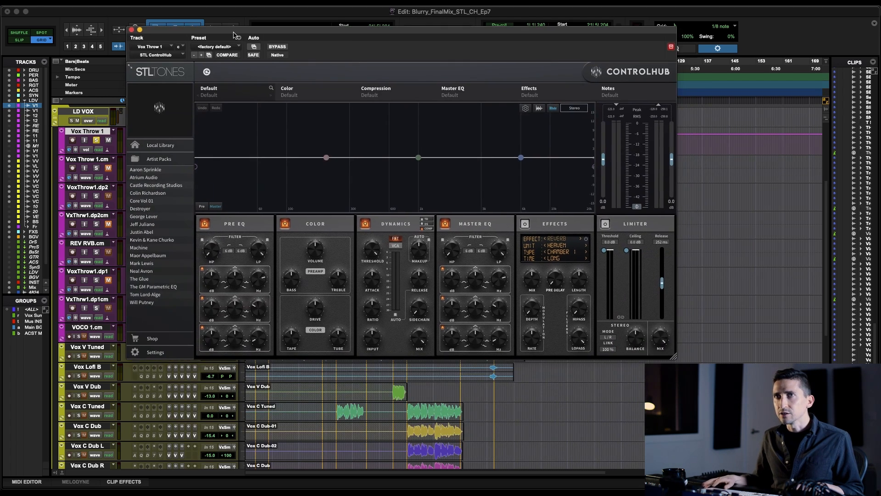
- Load the 04 Delay Vox Throw 1 effects preset from the Justin Abel pack and play the throw through it
left_click(148, 235)
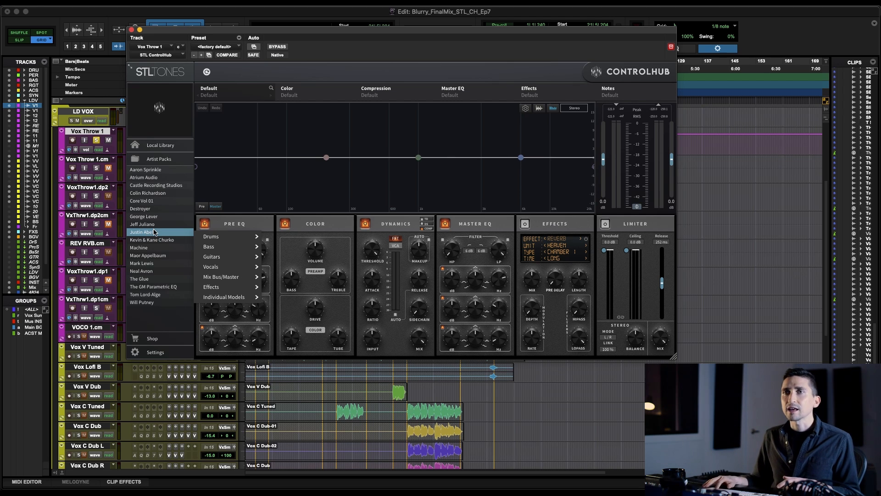
mouse_move(222, 238)
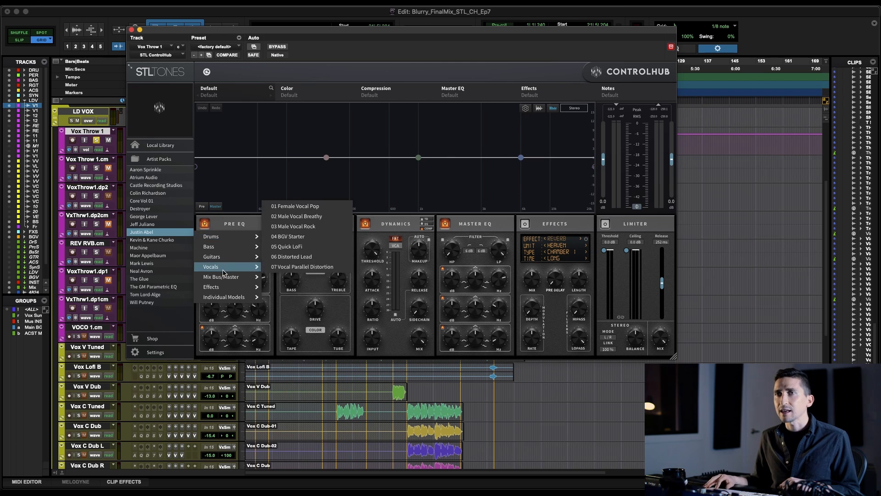
mouse_move(223, 288)
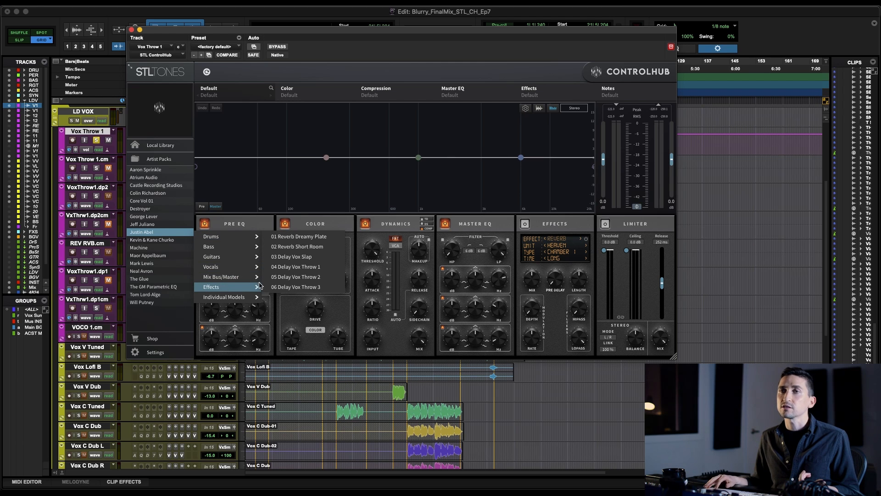
left_click(286, 268)
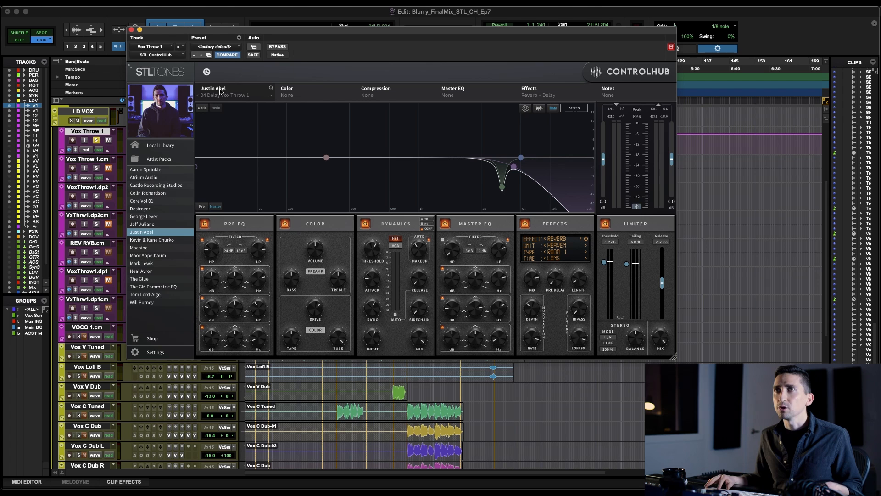
left_click_drag(270, 34, 273, 14)
key("space")
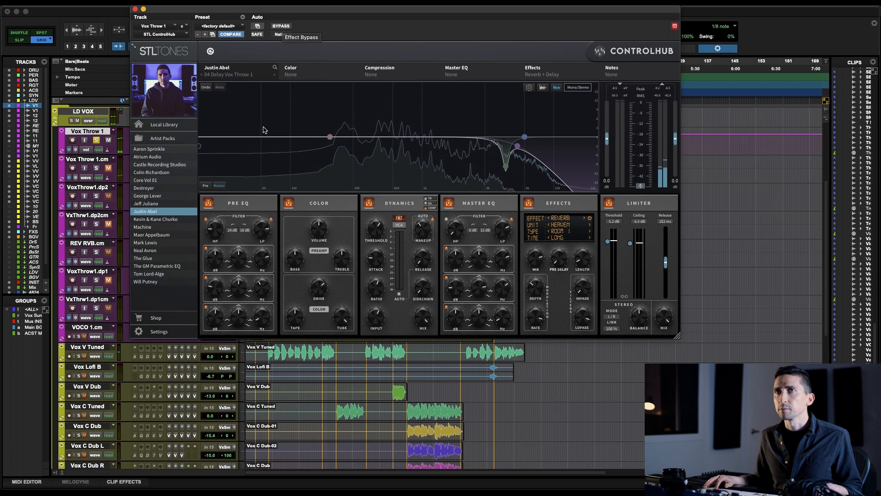
- Audition the 05 Delay Vox Throw 2 and 06 Delay Vox Throw 3 presets, and settle on 05 Delay Vox Throw 2
left_click(274, 74)
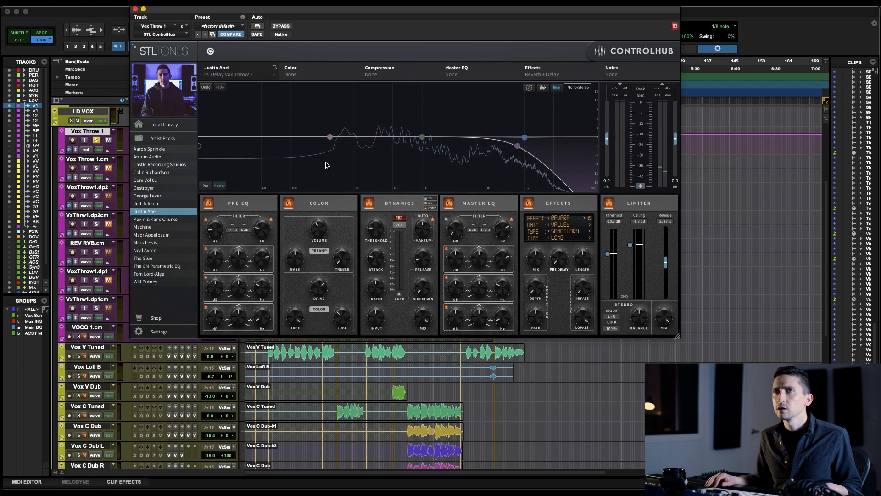
key("space")
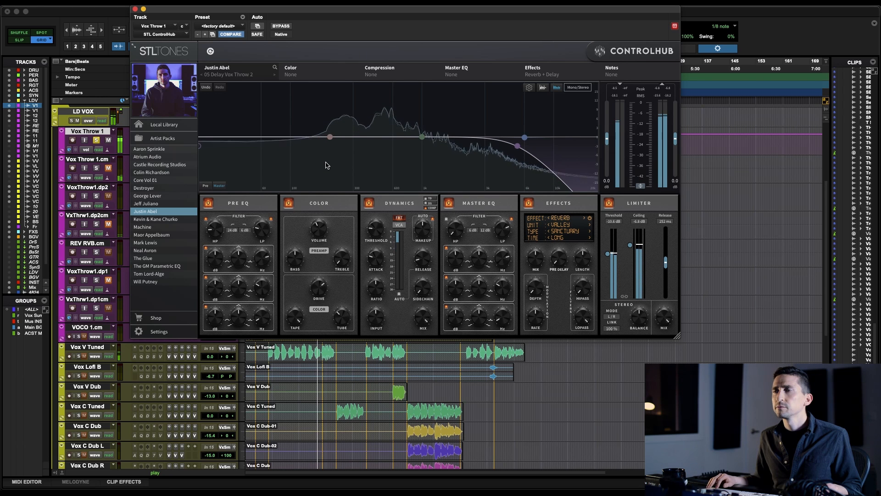
left_click(275, 74)
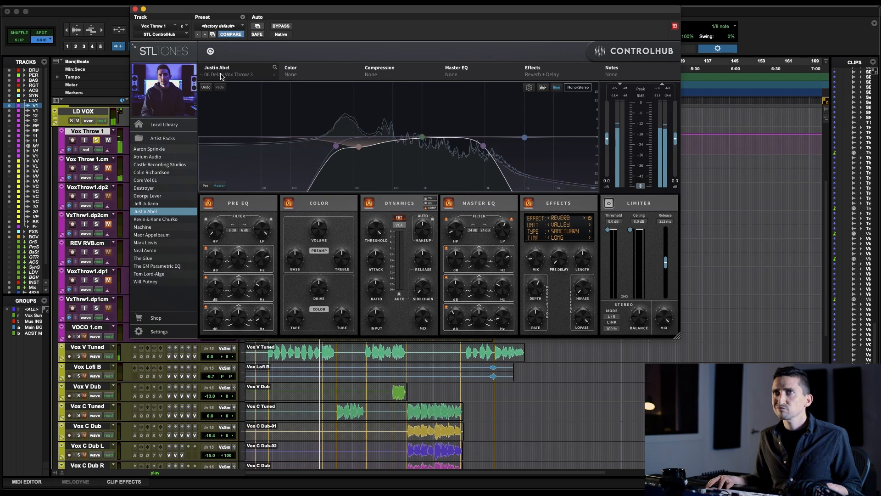
left_click(202, 75)
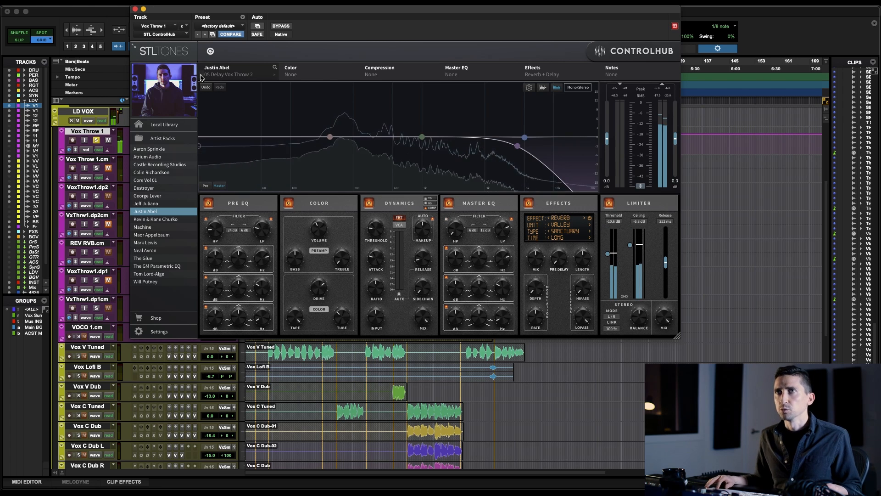
- Shape ControlHub's master EQ with a lower low-pass, a low-mid cut and a high-pass during playback, and close the plug-in
mouse_move(517, 147)
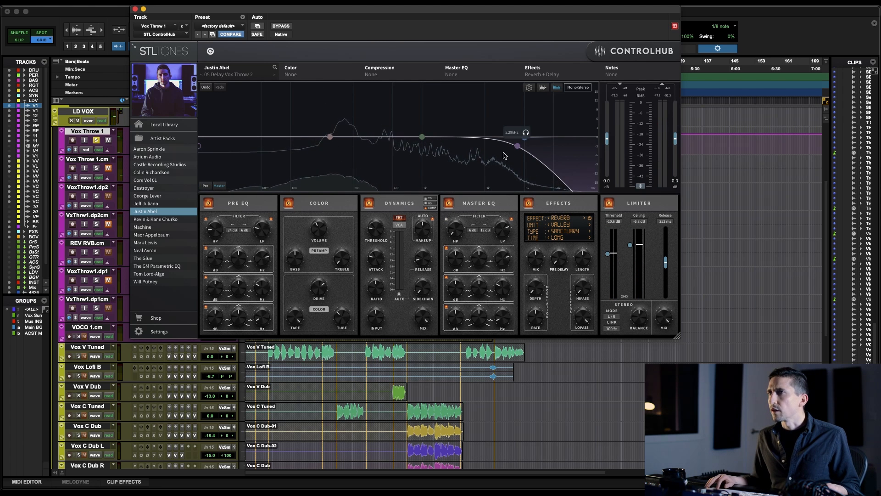
key("space")
left_click_drag(517, 146, 490, 139)
left_click_drag(330, 136, 395, 140)
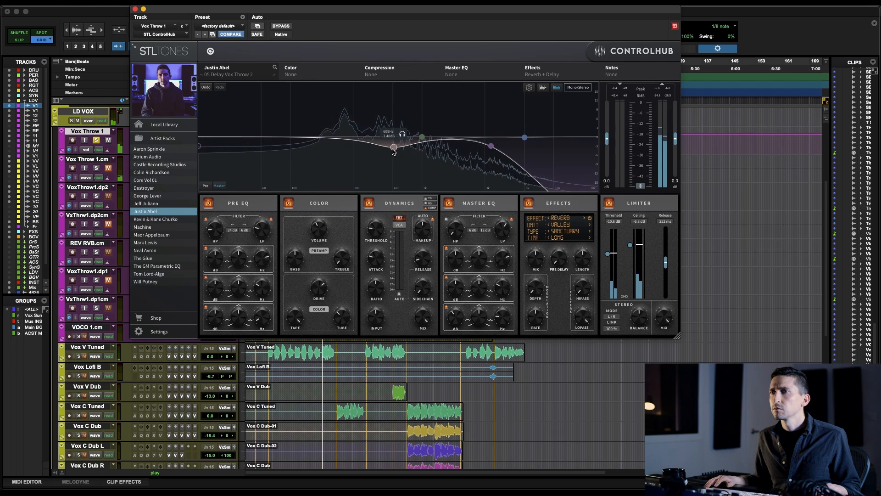
mouse_move(455, 227)
left_mouse_down()
mouse_move(456, 216)
mouse_move(455, 232)
left_mouse_up()
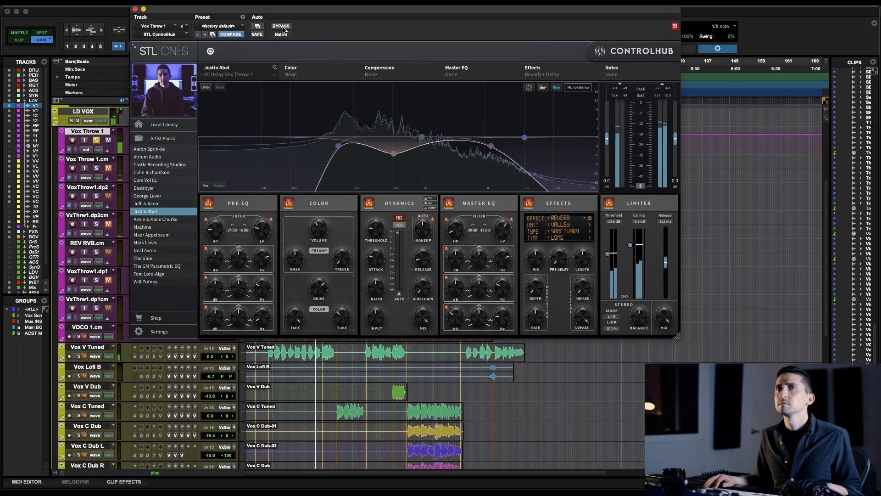
left_click(135, 10)
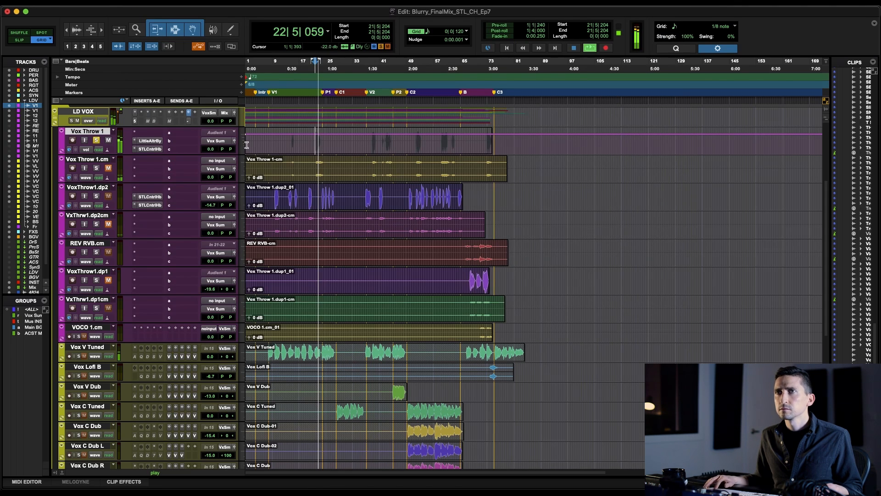
key("space")
- Unsolo Vox Throw 1, play the full mix and lower the track's fader to -9.7 dB in the Mix window
left_click(96, 140)
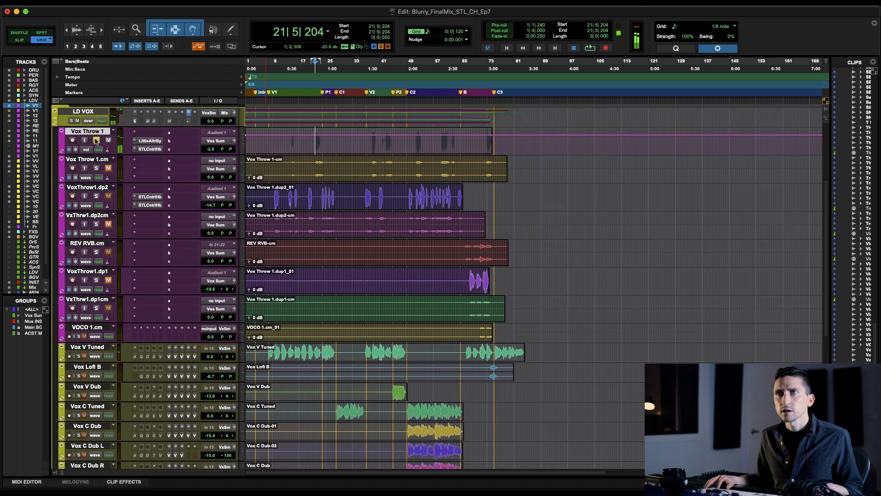
key("space")
key("super+equal")
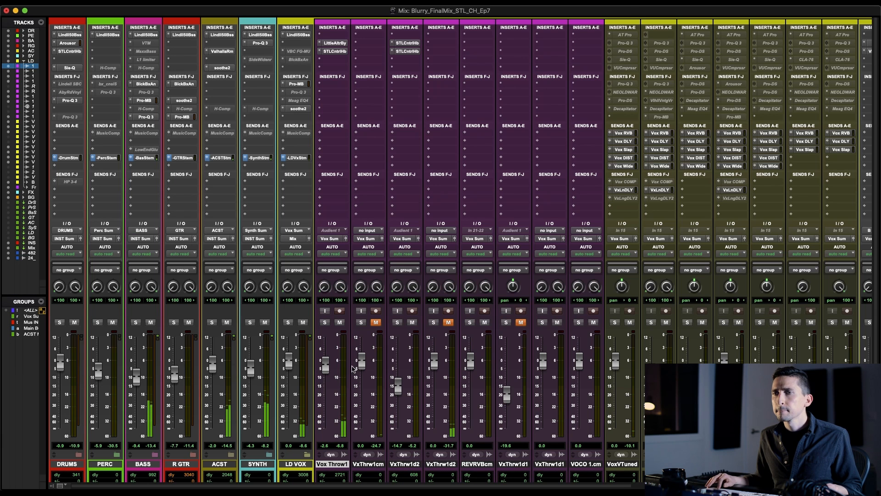
mouse_move(326, 364)
left_mouse_down()
mouse_move(324, 382)
mouse_move(323, 365)
left_mouse_up()
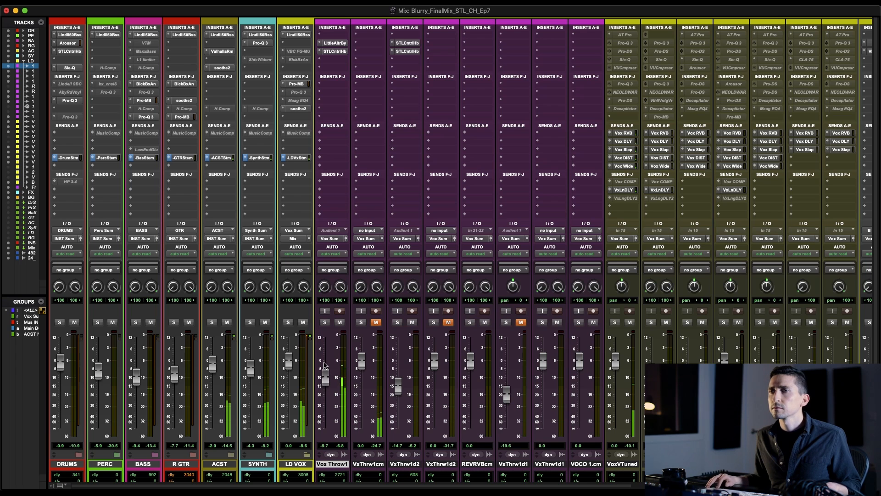
- Raise the low-pass and add a slight upper-mid boost in Vox Throw 1's ControlHub master EQ, and return to the Edit window
left_click(327, 51)
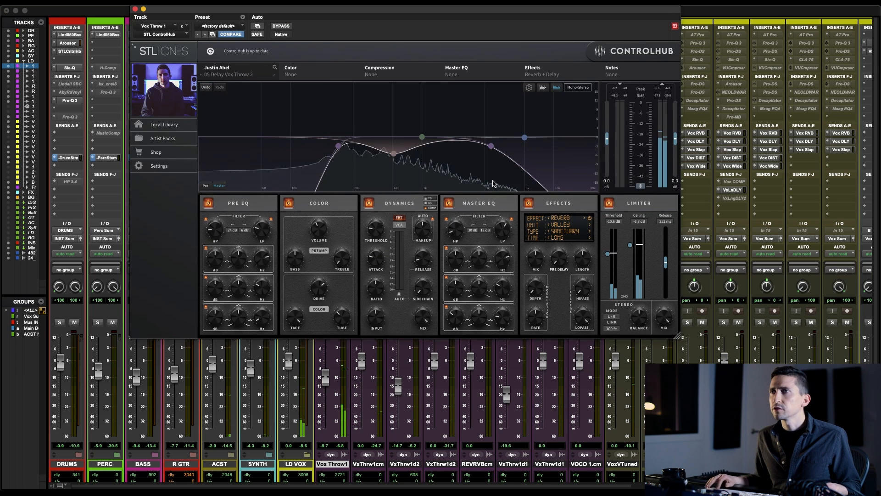
left_click_drag(491, 145, 503, 147)
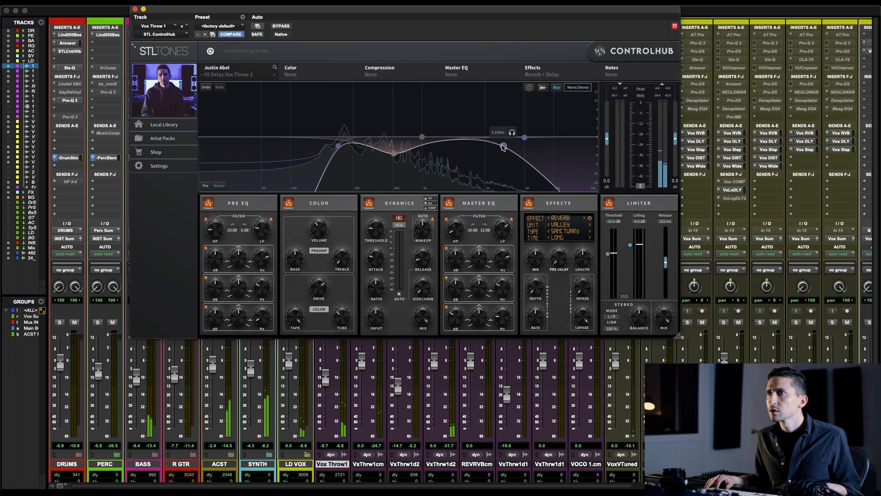
left_click_drag(422, 137, 453, 131)
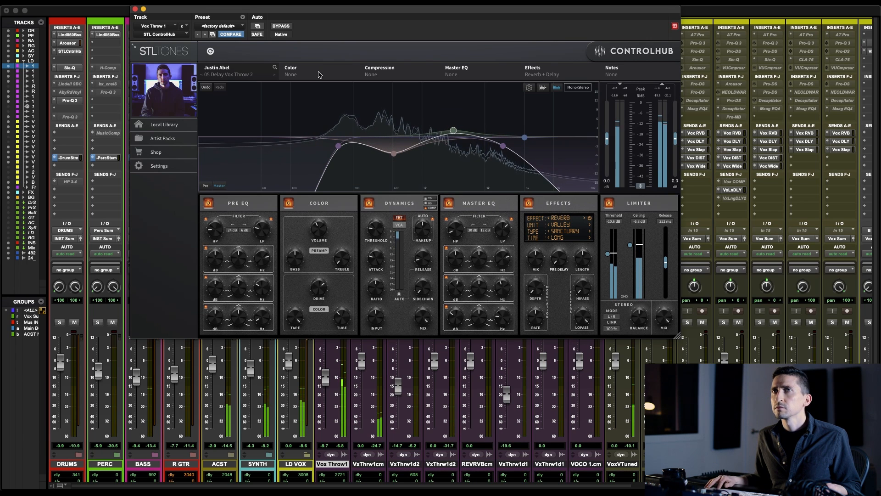
key("super+w")
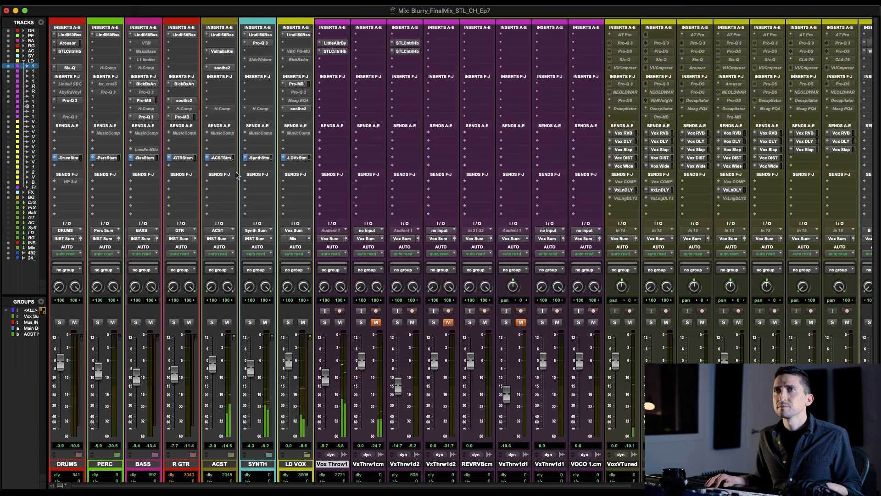
key("super+equal")
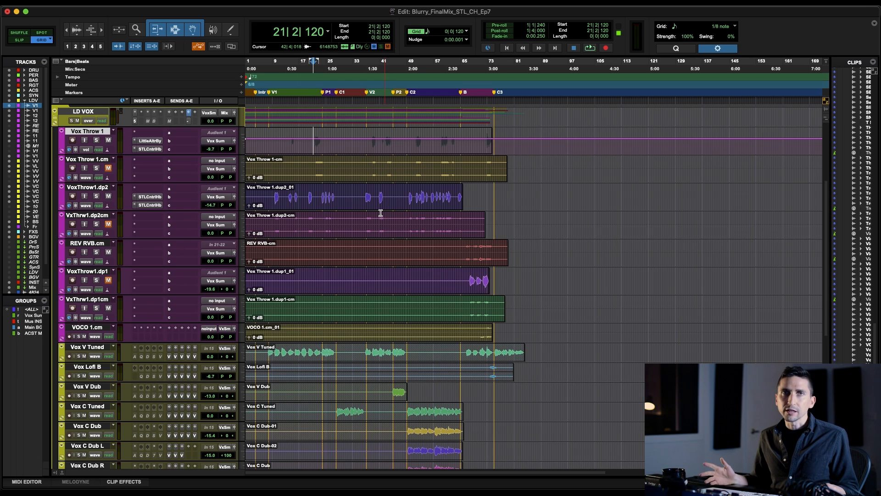
- Bring up the vocal reverb returns in the Mix window with Vox RVB selected, and solo the Vox V Tuned track
scroll(301, 320, "down", 5)
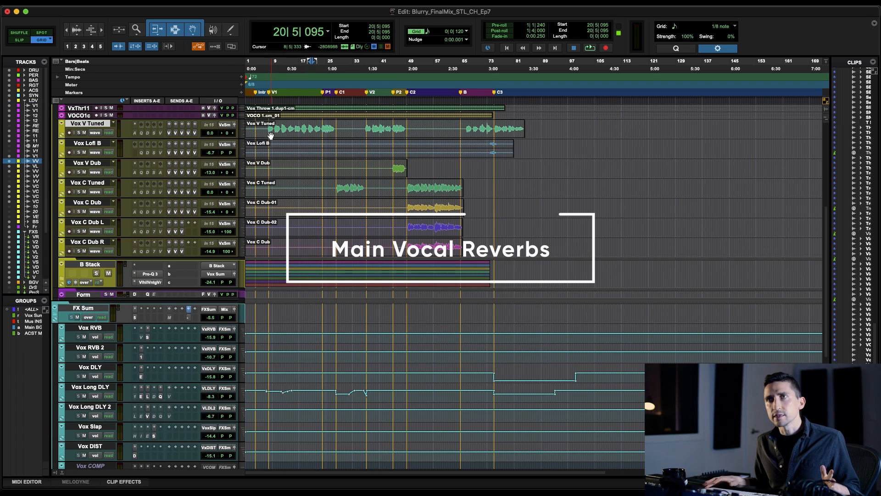
left_click(266, 124)
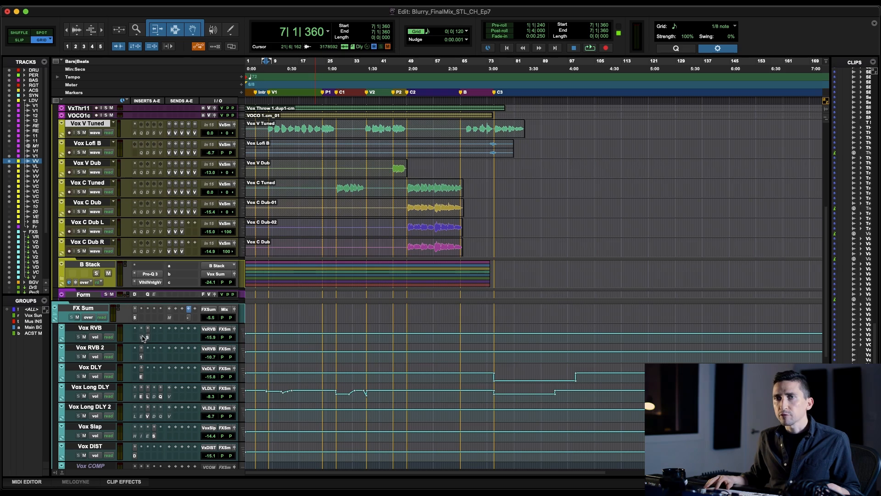
left_click(96, 328)
key("super+equal")
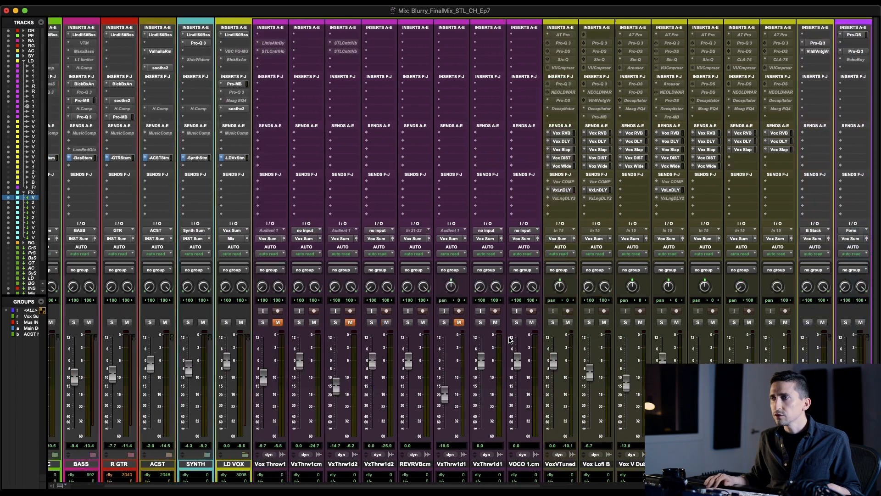
scroll(202, 345, "left", 4)
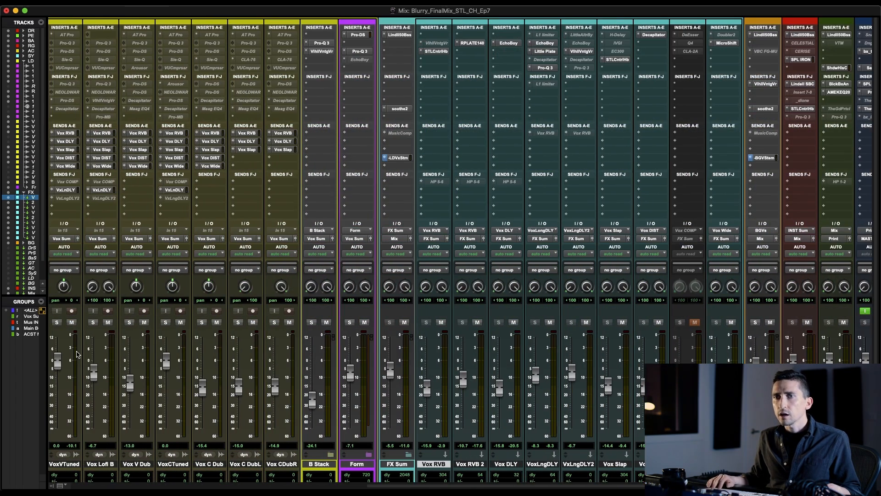
scroll(77, 354, "left", 6)
left_click(235, 322)
scroll(536, 395, "right", 3)
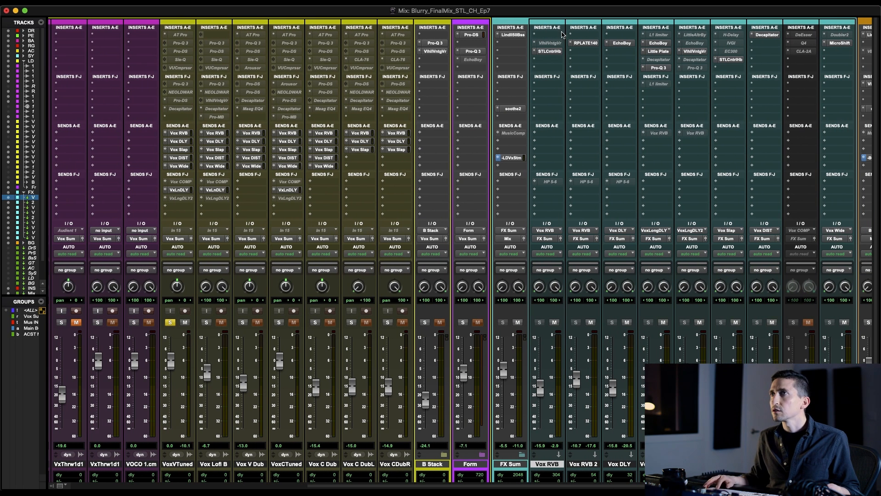
- Open ControlHub on Vox RVB, audition its reverb on the soloed vocal, and close the plug-in
left_click(549, 49)
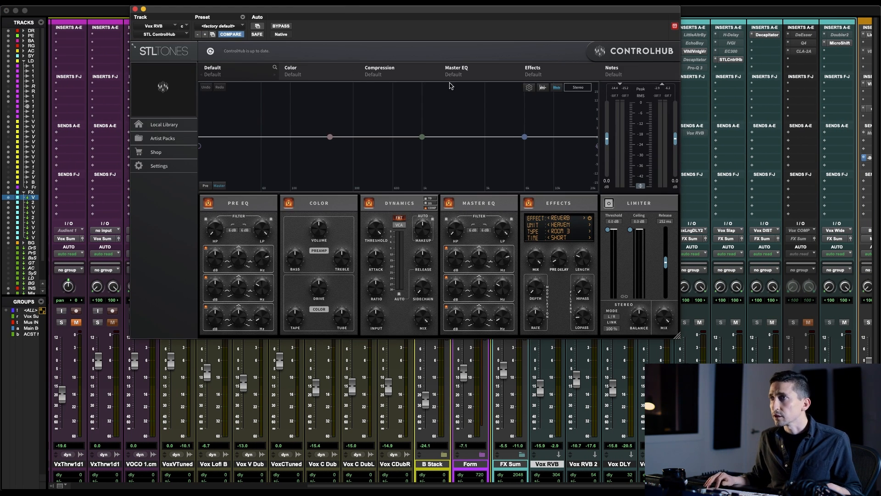
left_click_drag(461, 12, 412, 12)
key("space")
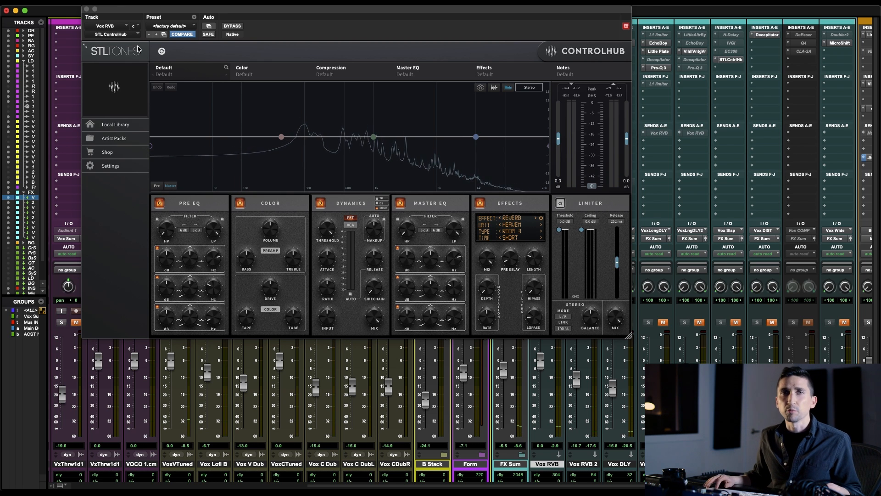
left_click(86, 10)
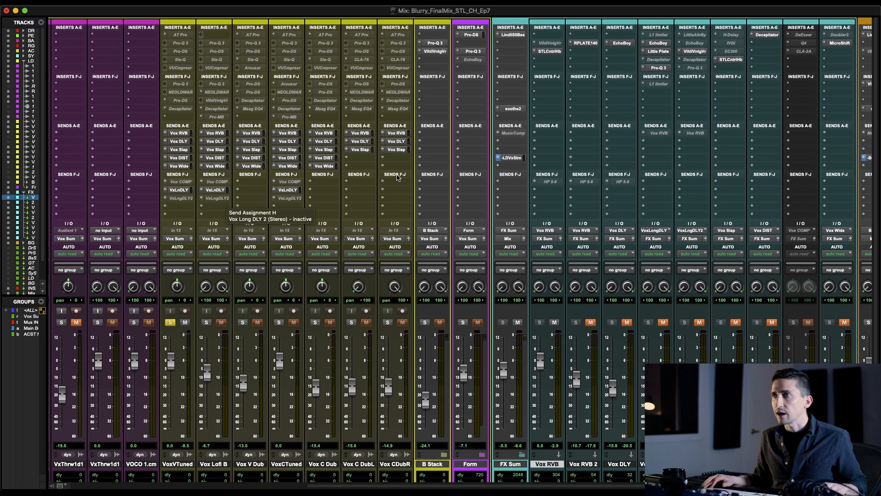
- Reopen Vox RVB's ControlHub, inspect the reverb's pre-delay setting, and close the plug-in
left_click(551, 52)
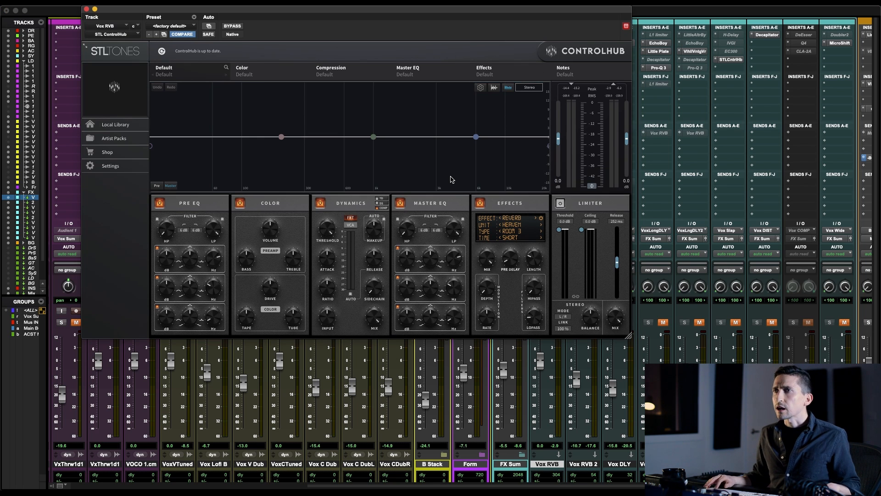
left_click(514, 257)
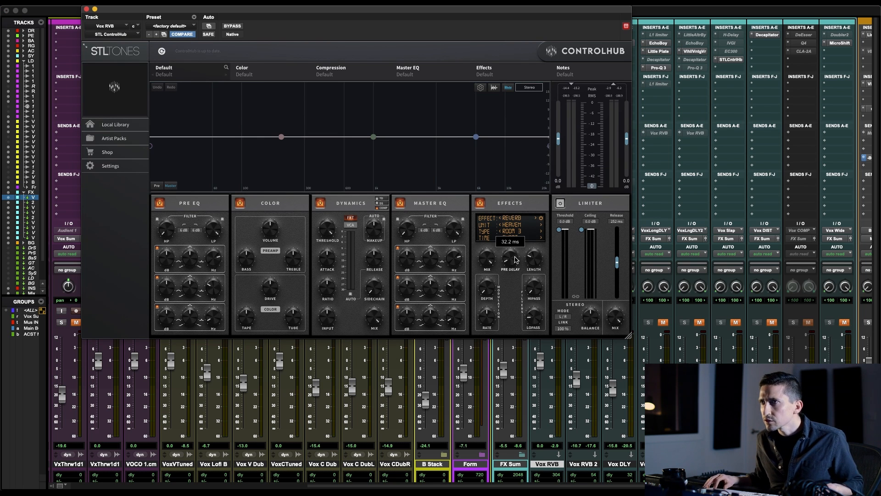
left_click(515, 257)
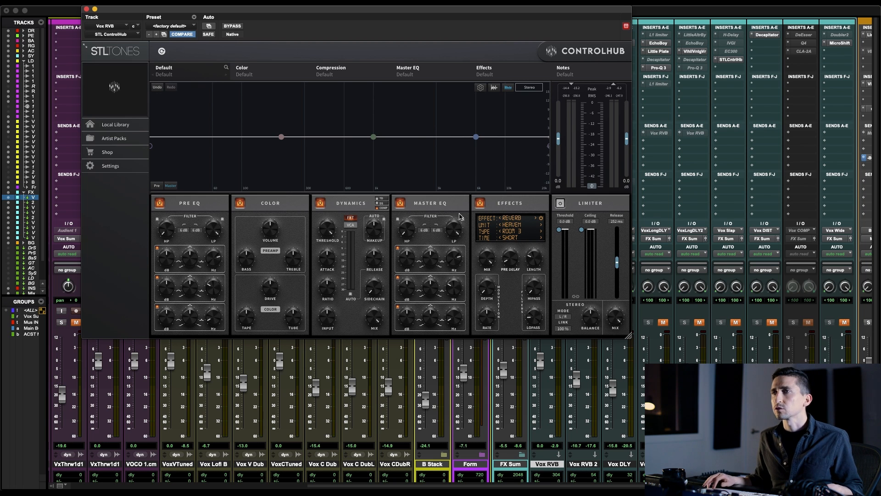
left_click(87, 9)
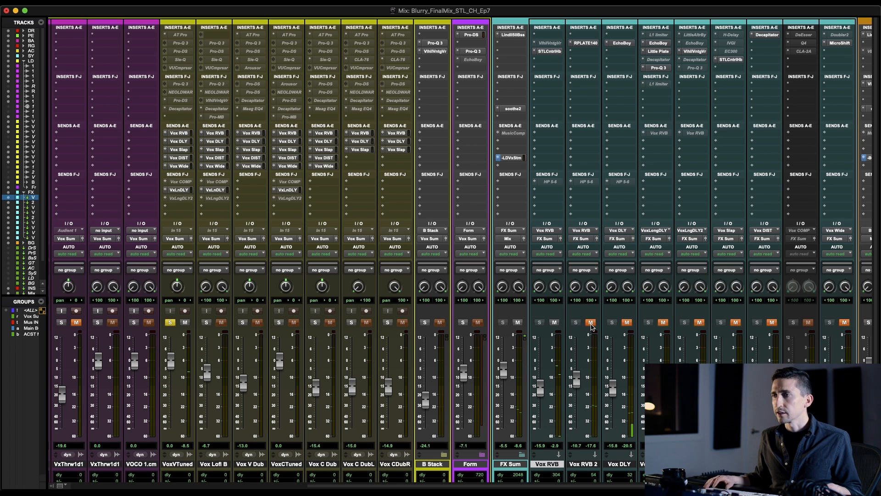
- Audition Vox RVB 2 with its fader raised to 0.0 dB and to +12.0 dB, and restore its level to -10.7 dB
left_click(578, 385, "alt")
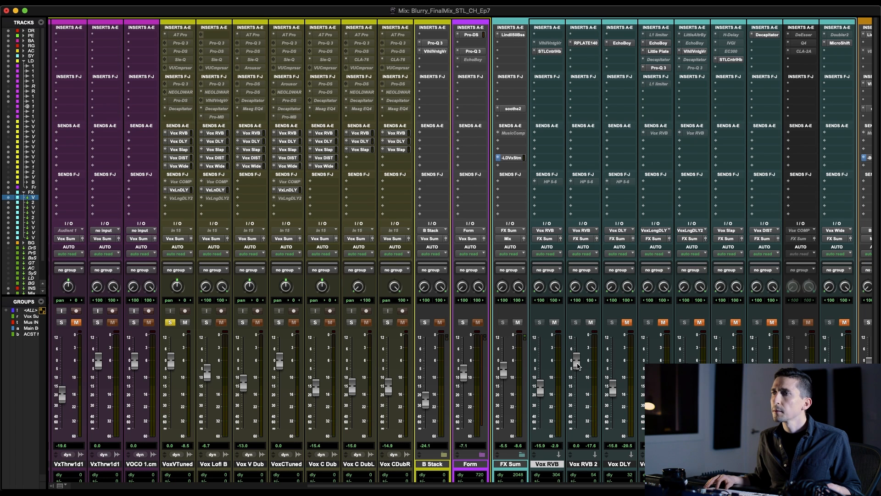
left_click_drag(578, 359, 575, 341)
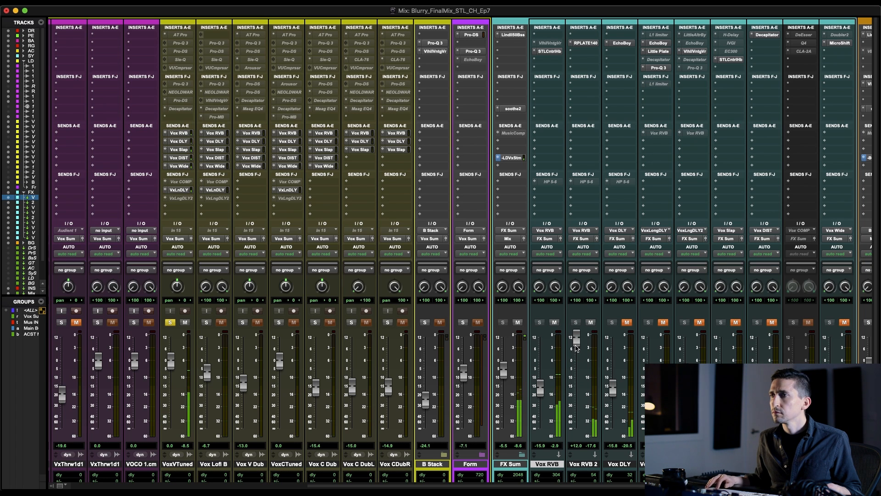
left_click(576, 349, "alt")
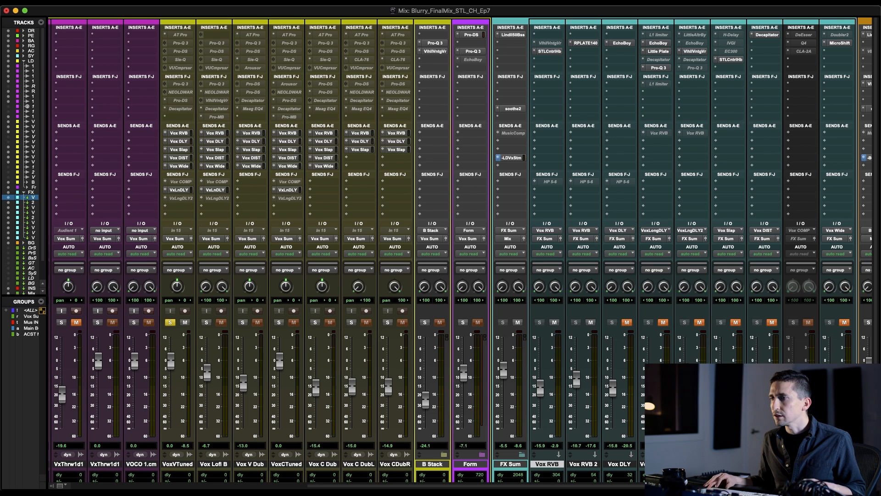
- Select Vox Long DLY and zoom the Edit window in on its volume automation from the first verse onward
left_click(656, 464)
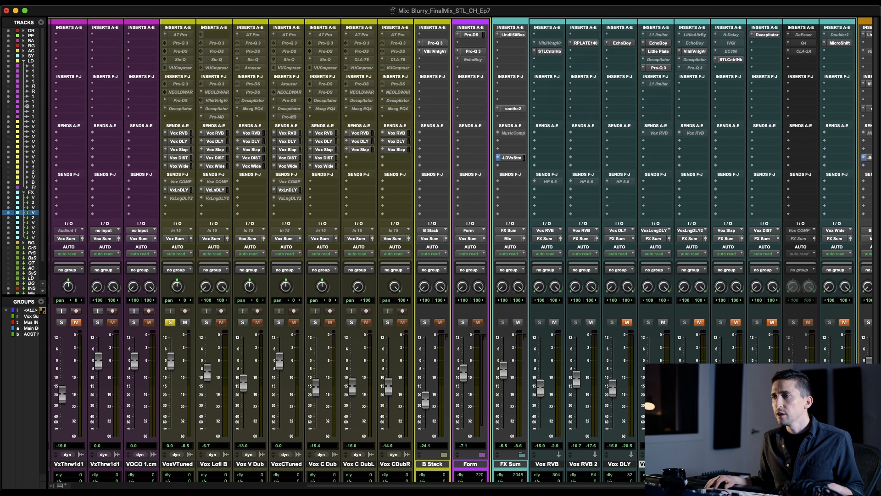
key("super+equal")
scroll(338, 379, "down", 2)
left_click_drag(257, 358, 599, 358)
key("super+bracketright")
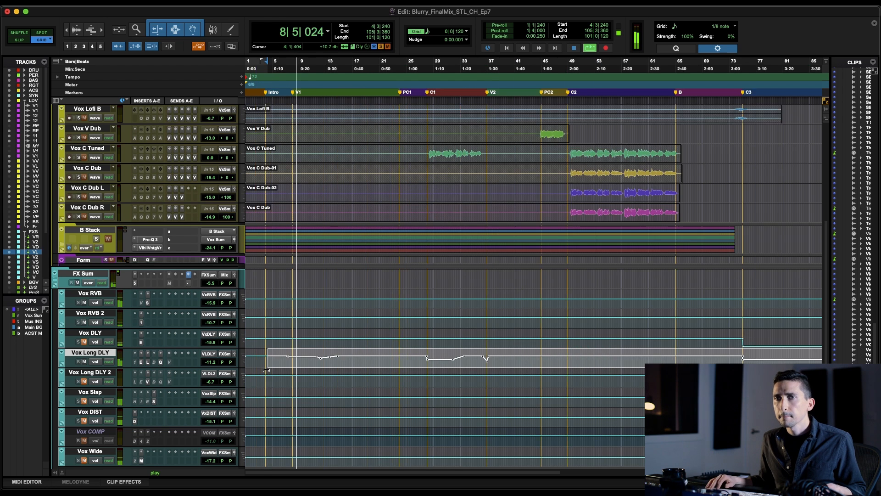
key("super+bracketright")
- Audition Vox Long DLY with its volume raised to 0.0 dB, and stop playback
left_click_drag(210, 361, 211, 355)
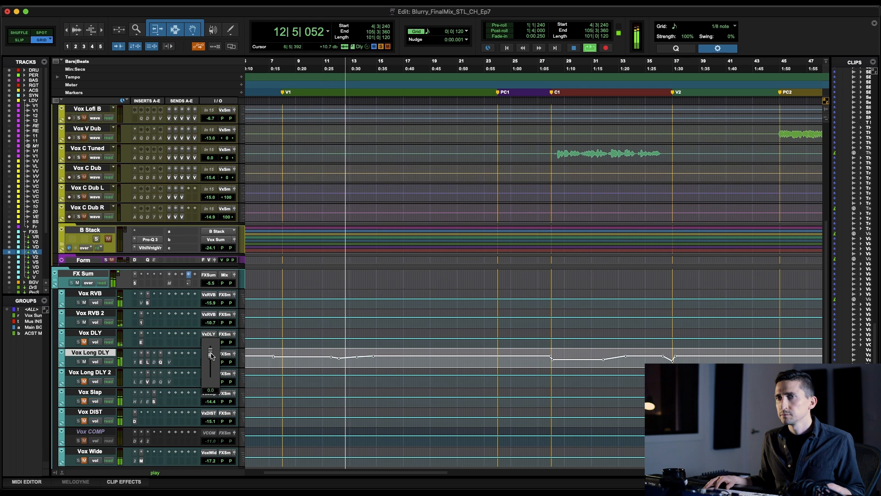
left_click_drag(211, 355, 211, 355)
key("space")
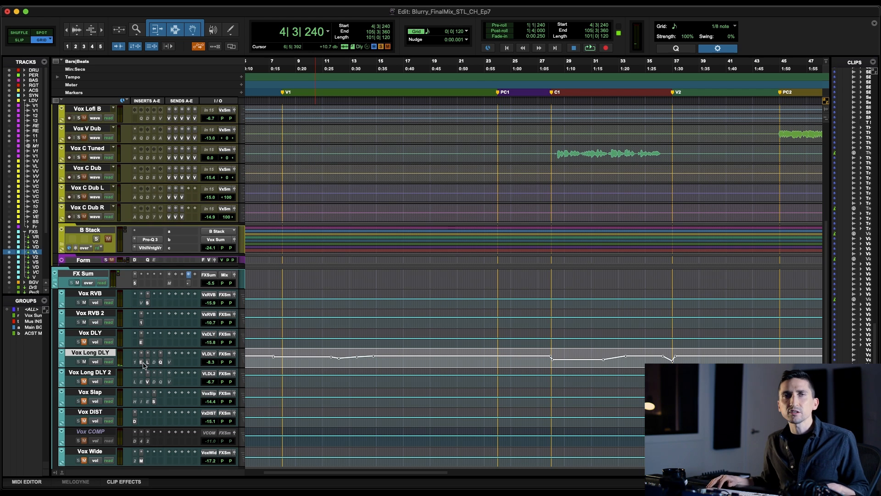
- Deactivate Vox Long DLY's inserts and replace its L1 limiter with the stereo STL ControlHub
key("super+equal")
scroll(533, 56, "right", 5)
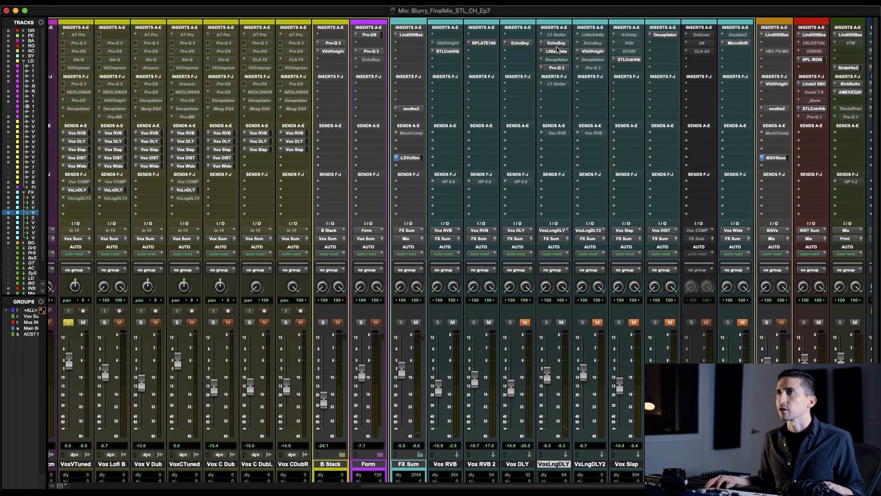
left_click(546, 85)
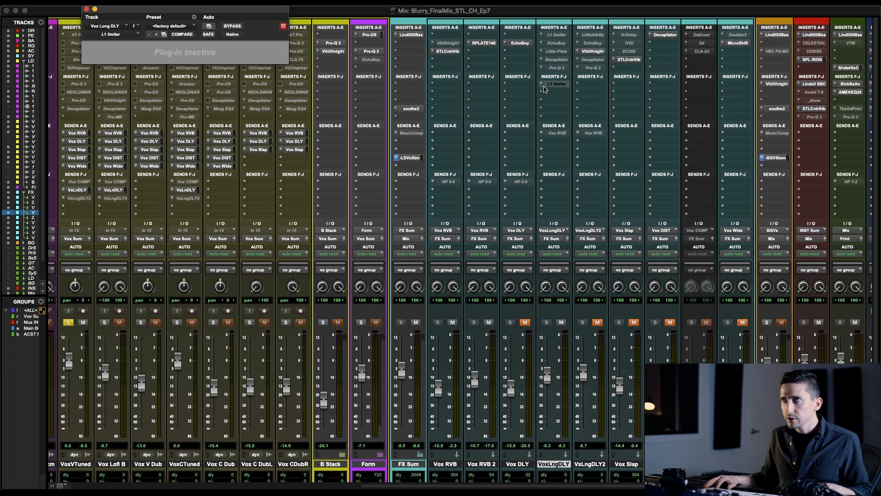
left_click(541, 87)
type("stl")
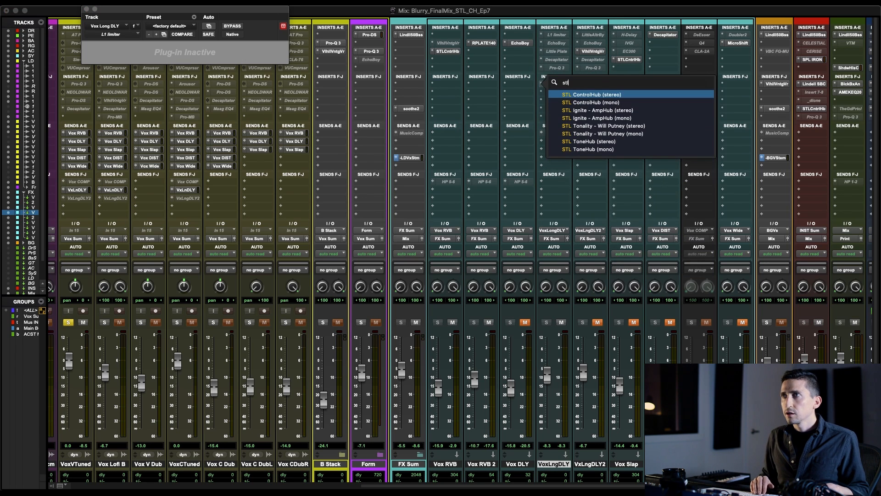
key("Escape")
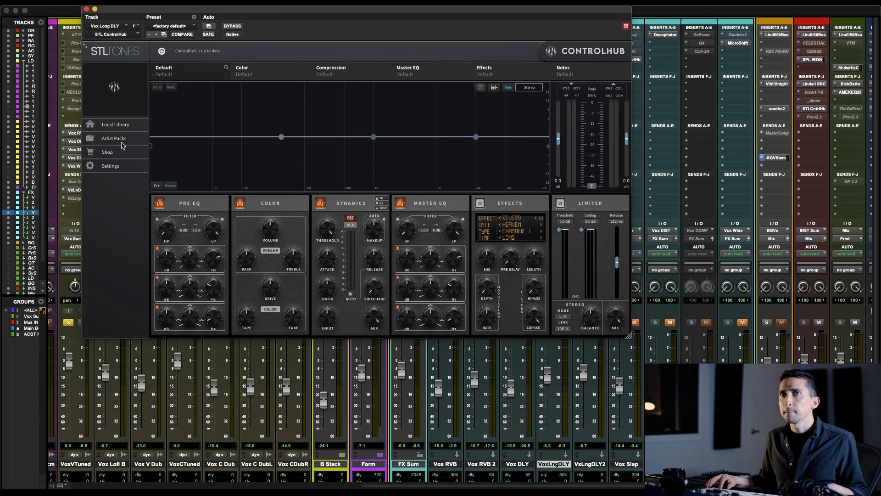
- Load the 05 Delay Vox Throw 2 effects preset from the Justin Abel artist pack into Vox Long DLY's ControlHub
left_click(109, 142)
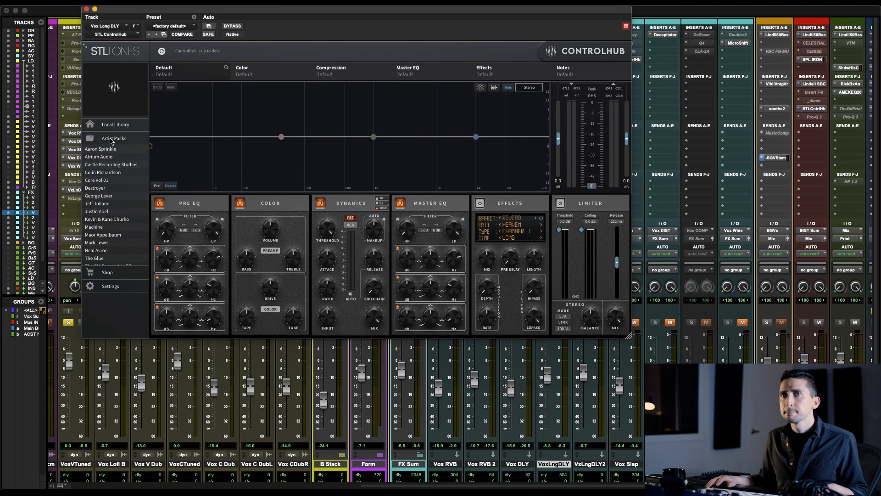
left_click(102, 212)
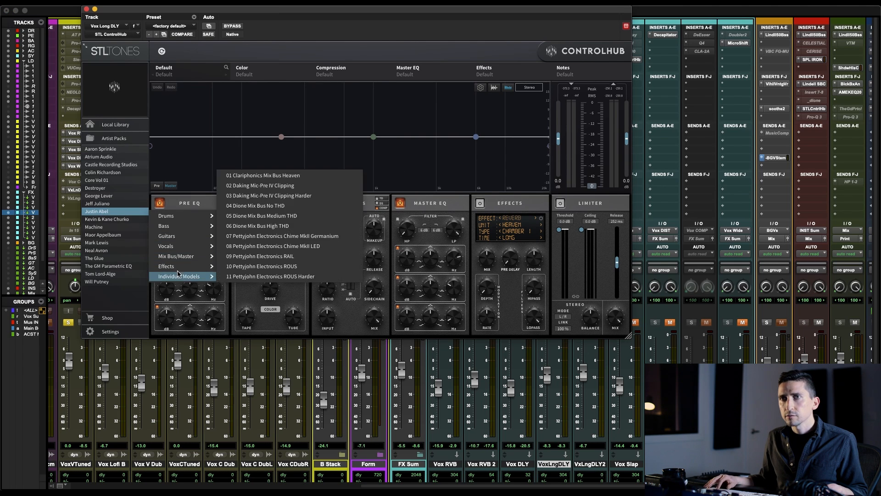
left_click(347, 273)
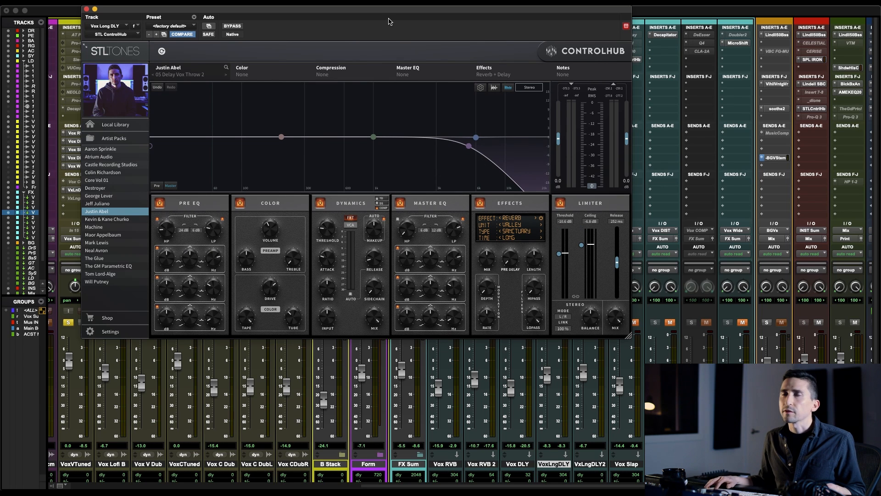
- Play the verse from the Edit window and inspect the preset's delay and reverb settings in ControlHub's effects section
key("super+equal")
key("space")
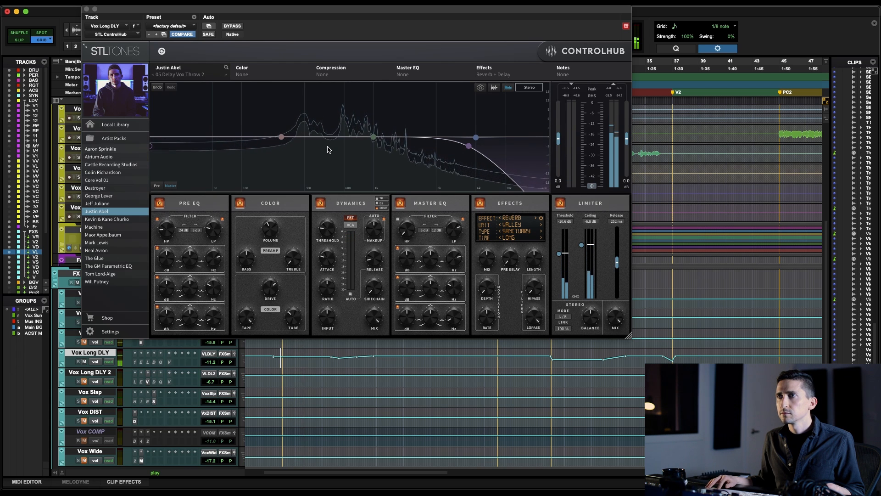
left_click(499, 218)
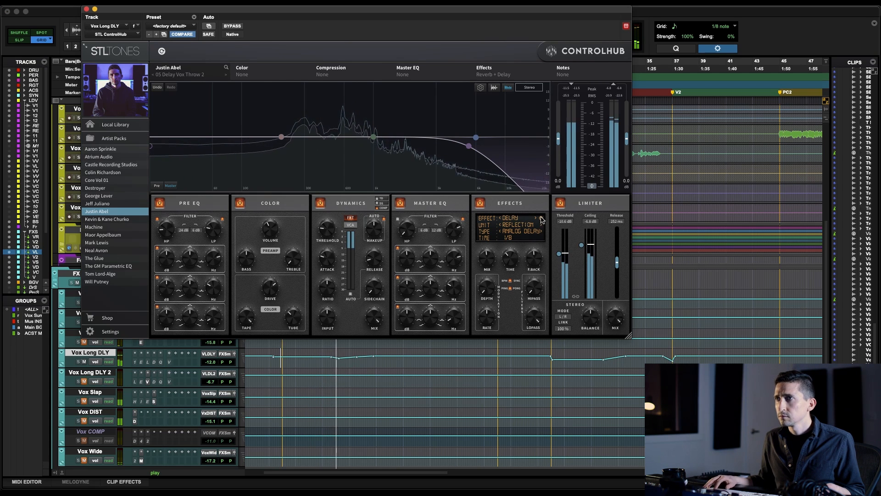
left_click(500, 218)
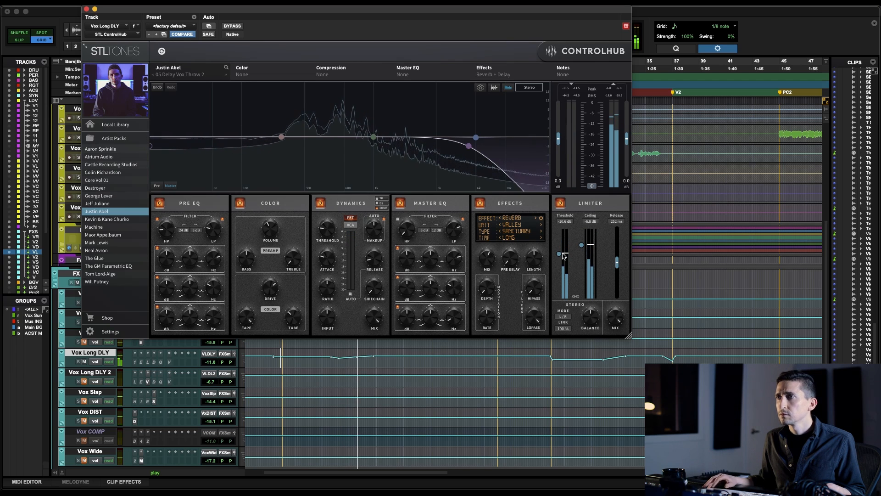
- Raise ControlHub's limiter threshold to -8.1 dB and ceiling to -5.7 dB, and close the plug-in
left_click_drag(580, 243, 580, 240)
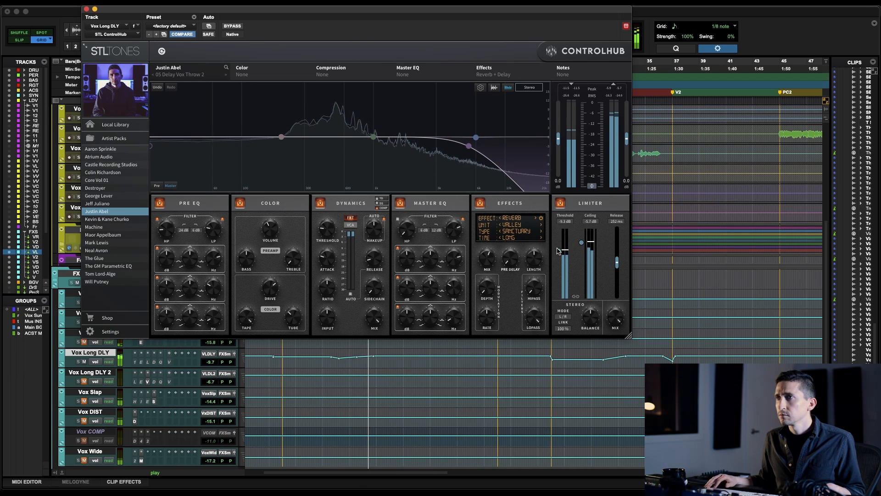
left_click(87, 9)
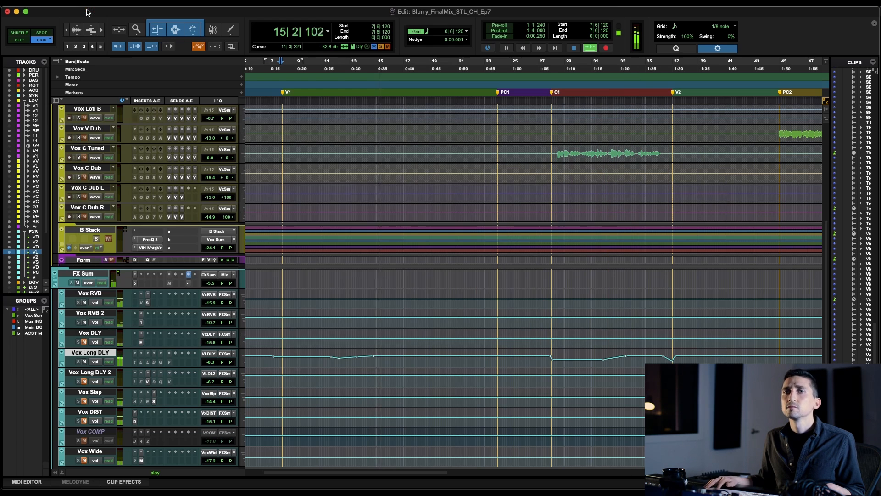
key("space")
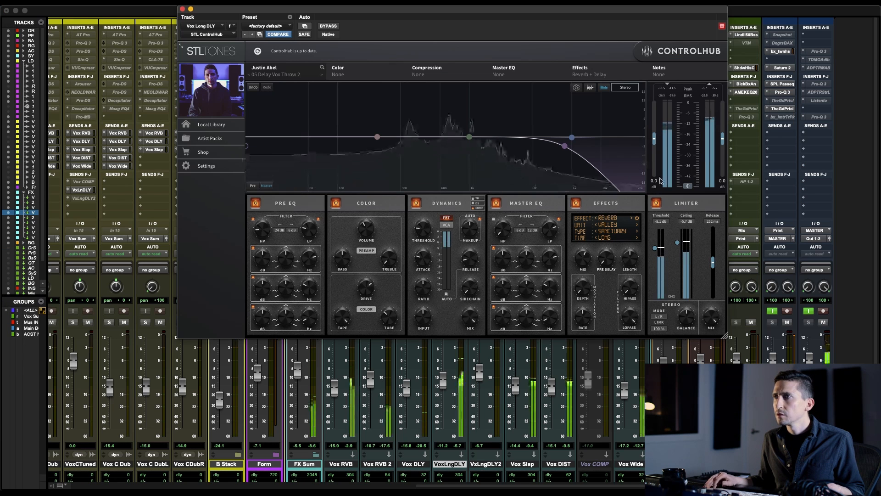
- Lower ControlHub's output level to -5.2 dB on Vox Long DLY during playback, and nudge the track's fader
left_click_drag(721, 137, 723, 154)
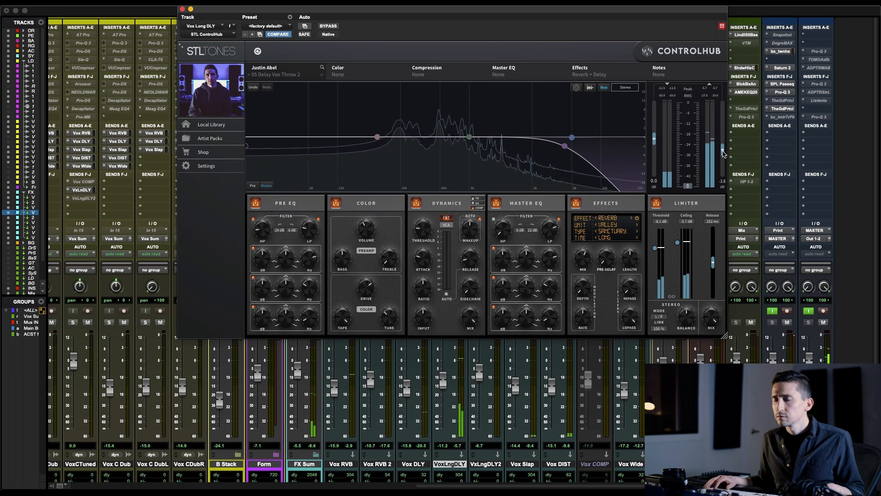
left_click_drag(724, 153, 724, 169)
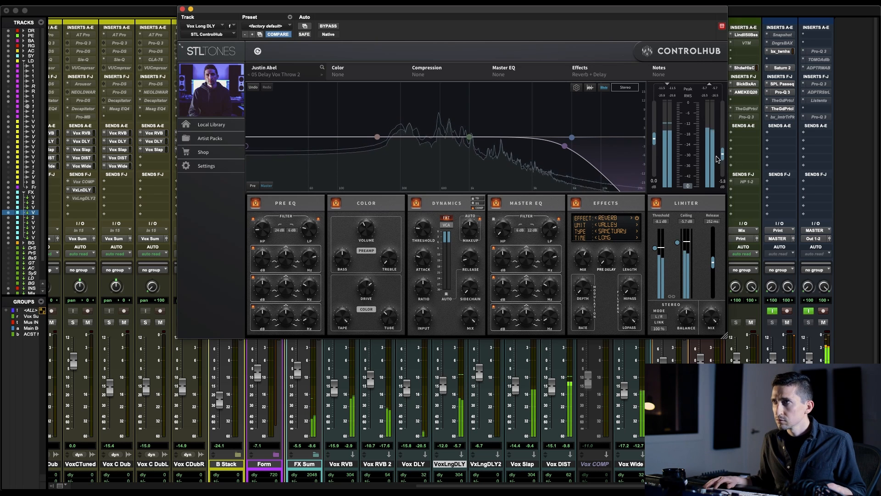
left_click_drag(724, 161, 725, 157)
left_click_drag(443, 385, 443, 380)
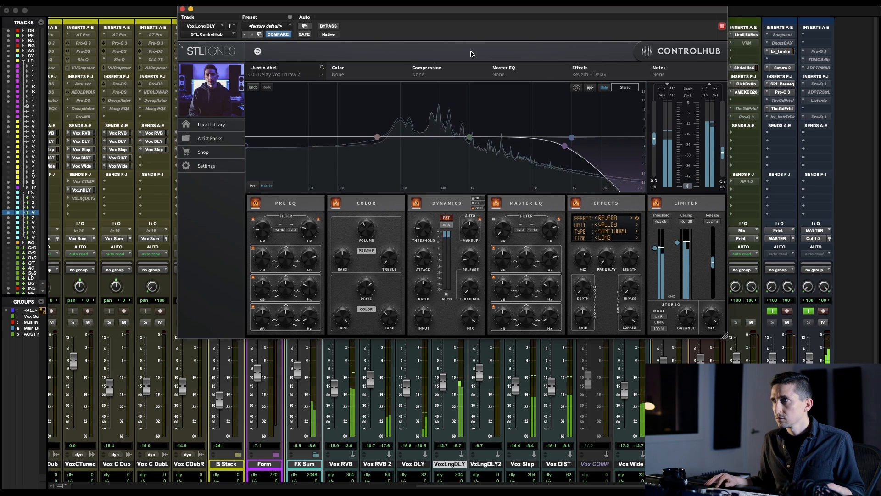
- Close Vox Long DLY's ControlHub and unmute the Vox Slap through Vox Wide effects tracks together
left_click(182, 9)
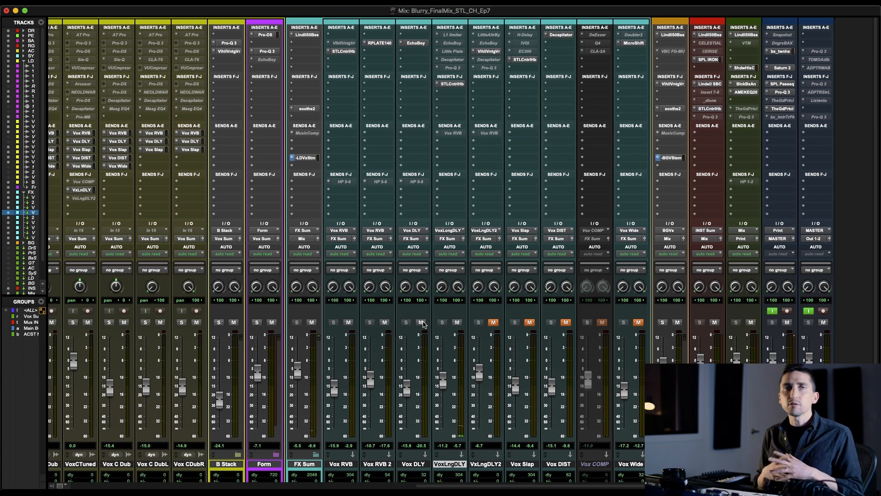
left_click(637, 464)
left_click(523, 464, "shift")
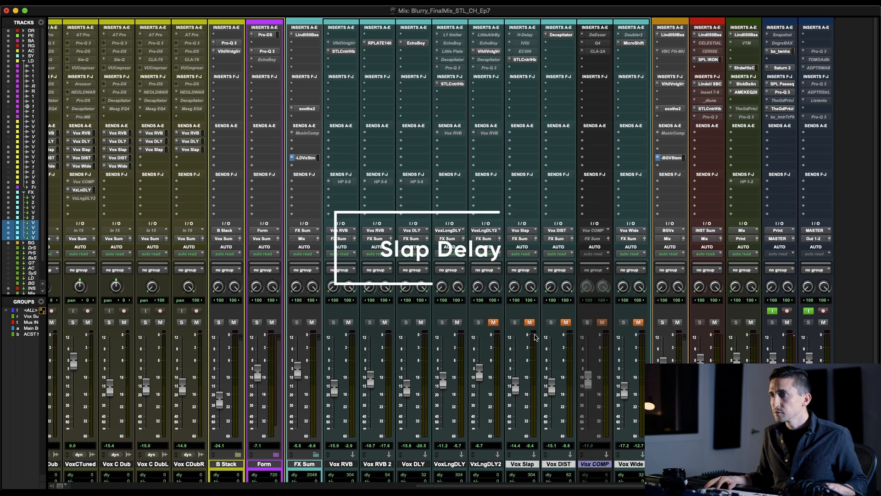
left_click(530, 323)
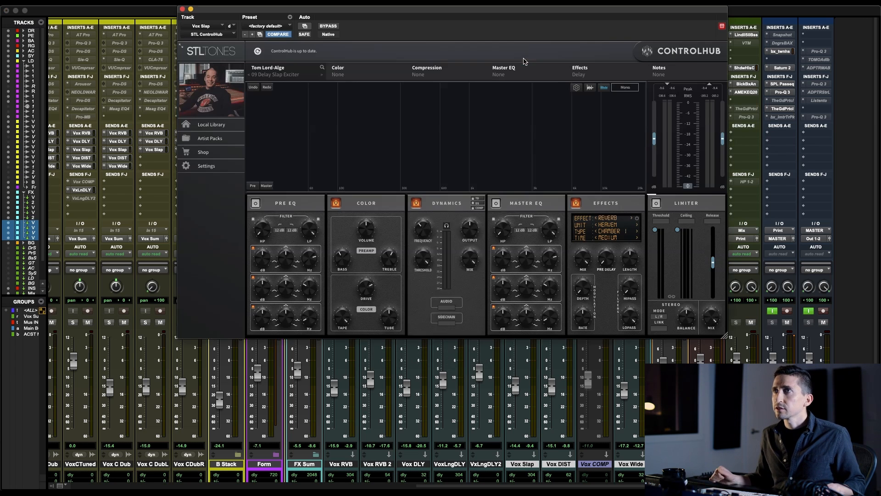
- Look up the 09 Delay Slap Exciter preset among the Tom Lord-Alge effects presets in Vox Slap's ControlHub
left_click(523, 60)
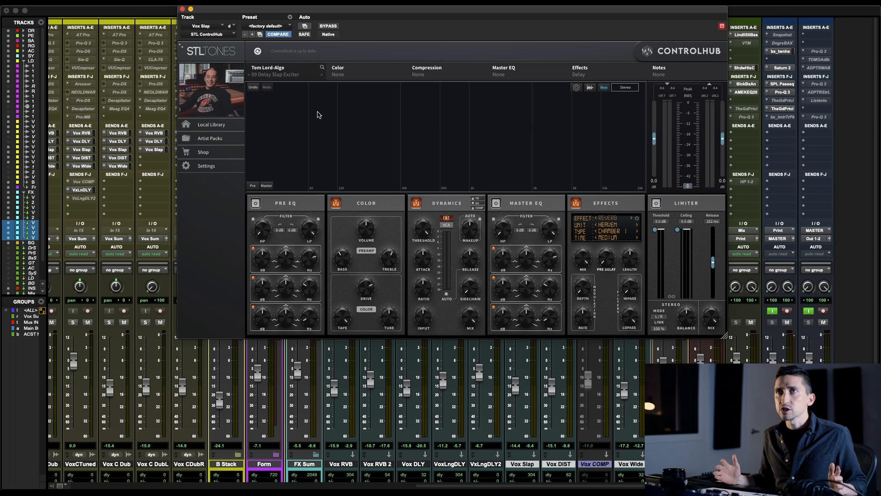
left_click(271, 76)
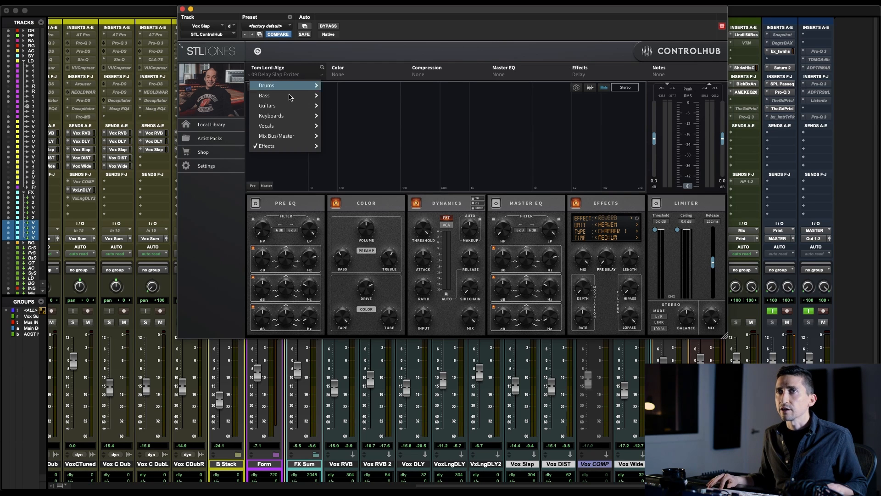
mouse_move(285, 145)
left_click(440, 126)
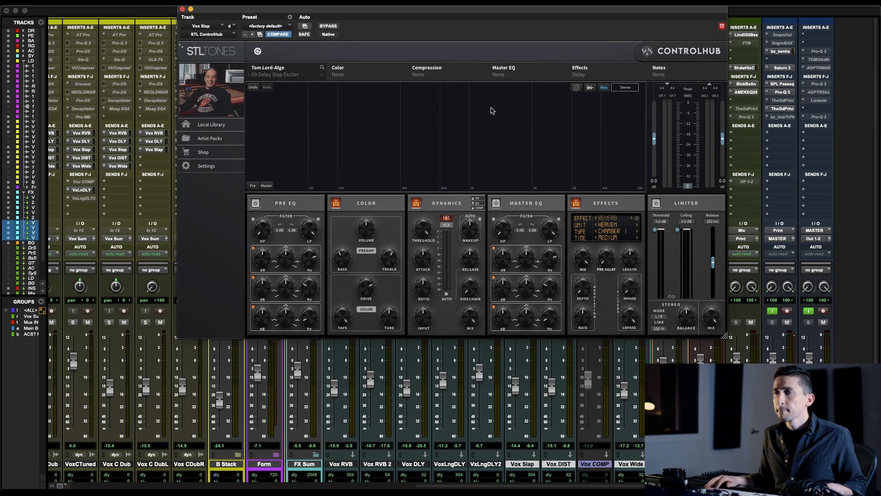
- Audition the slap delay with Vox Slap's fader raised to about +8.4 dB, and inspect the delay settings in ControlHub
key("space")
left_click_drag(444, 11, 246, 11)
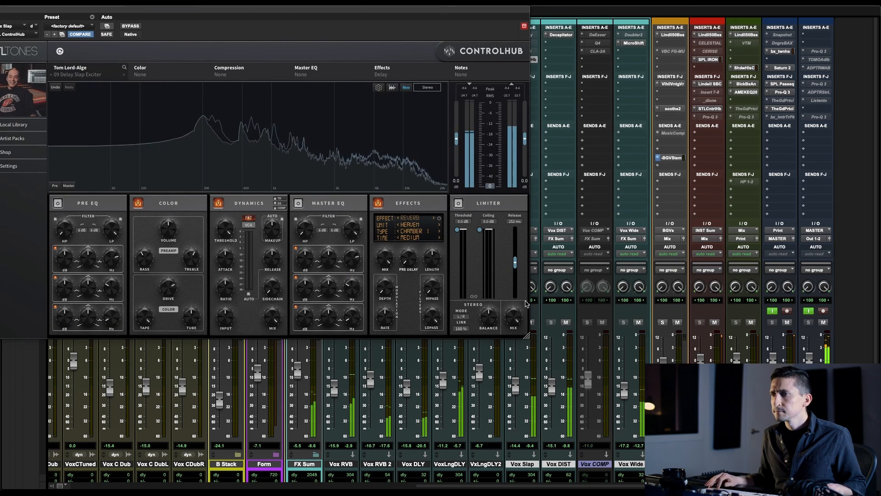
left_click_drag(515, 387, 515, 351)
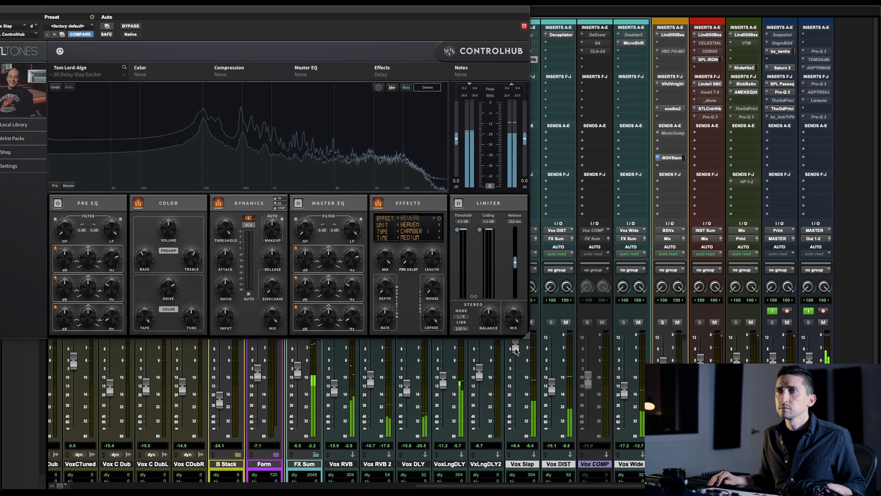
left_click(399, 224)
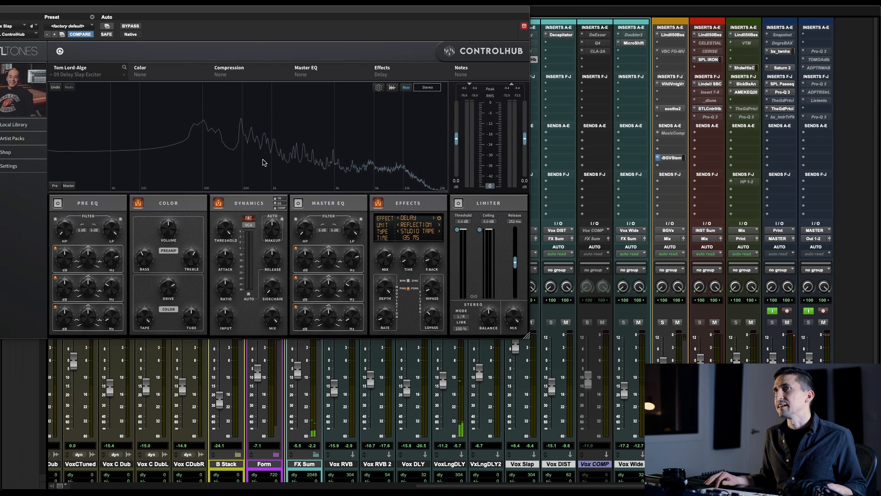
left_click_drag(42, 14, 251, 22)
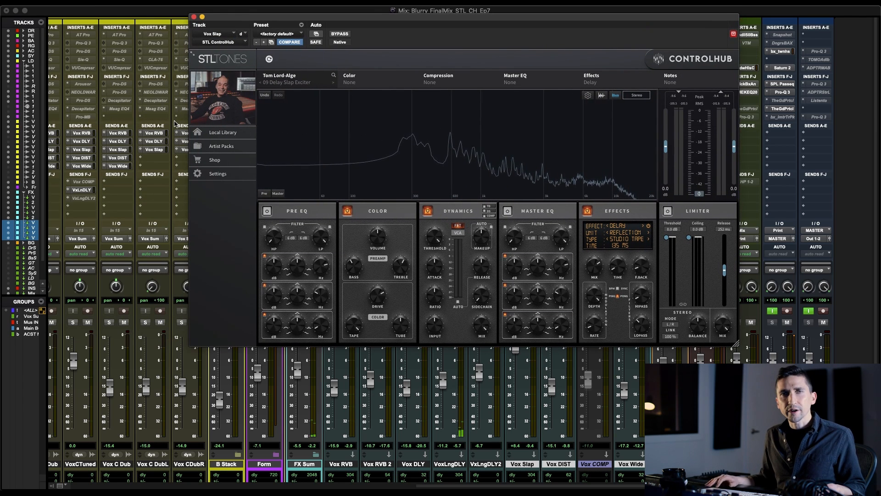
left_click(194, 17)
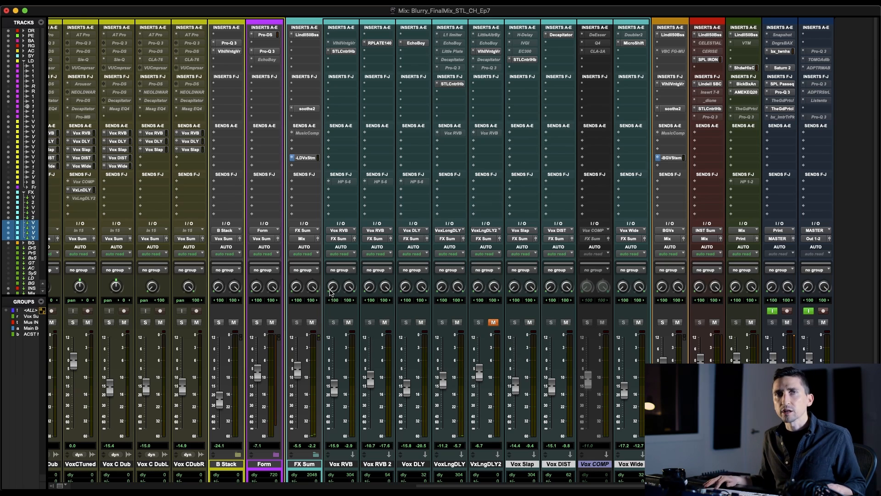
- Place the cursor on the DRUMS track just before the V2 marker in the Edit window and solo the track
scroll(477, 335, "left", 5)
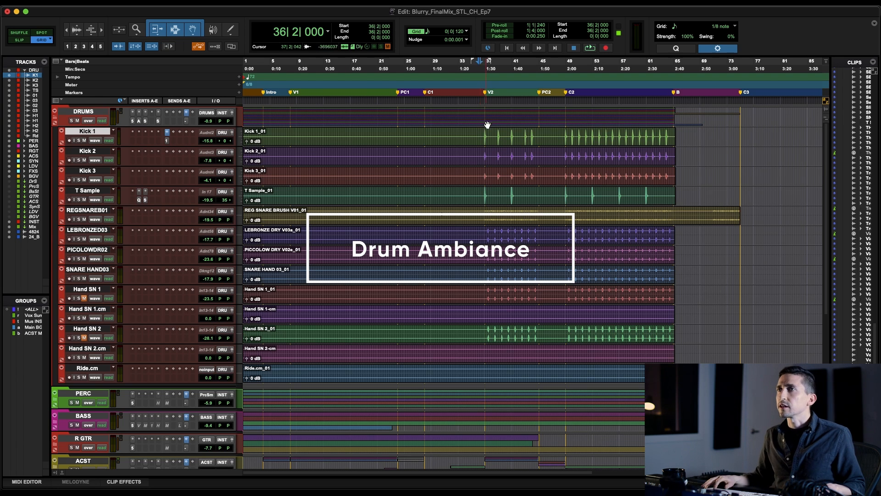
left_click(482, 112)
key("t")
key("t")
key("t")
scroll(542, 126, "right", 2)
left_click(496, 113)
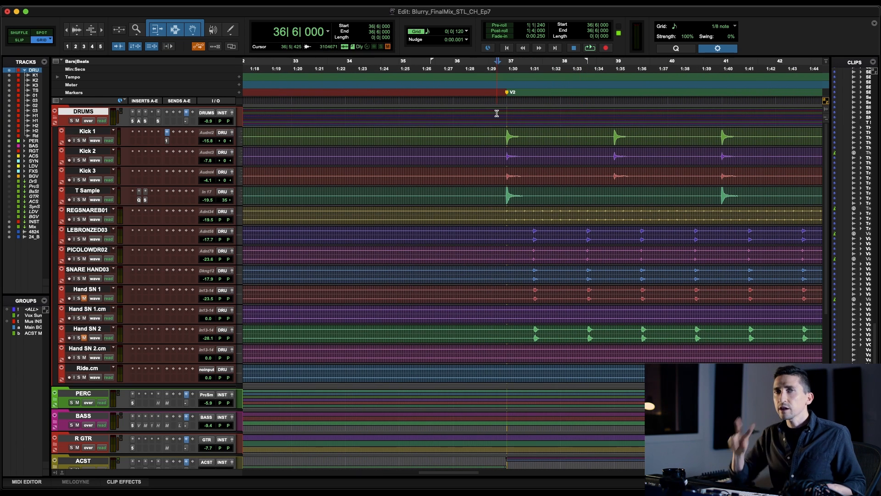
key("shift+s")
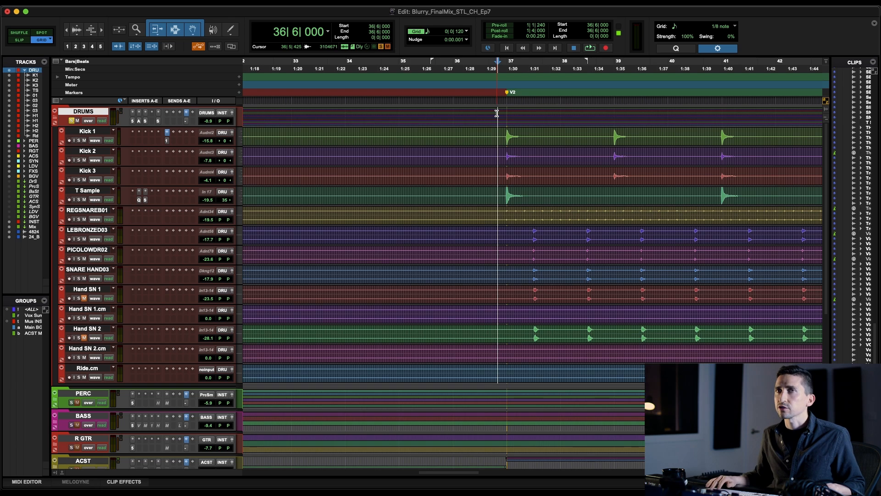
- Enlarge the drum waveforms and play the soloed drums from the start of V2
scroll(497, 114, "right", 2)
left_click(425, 111)
key("alt+super+bracketright")
key("alt+super+bracketright")
key("alt+super+bracketright")
key("alt+super+bracketright")
key("alt+super+bracketright")
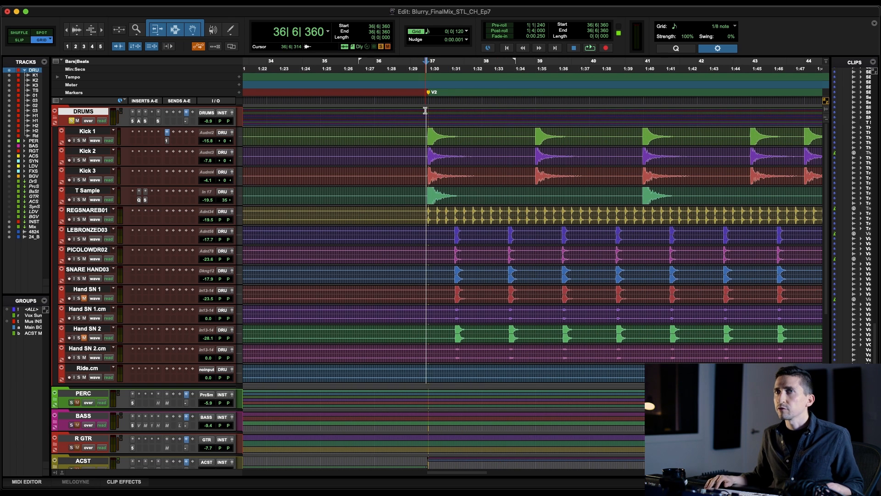
key("space")
key("r")
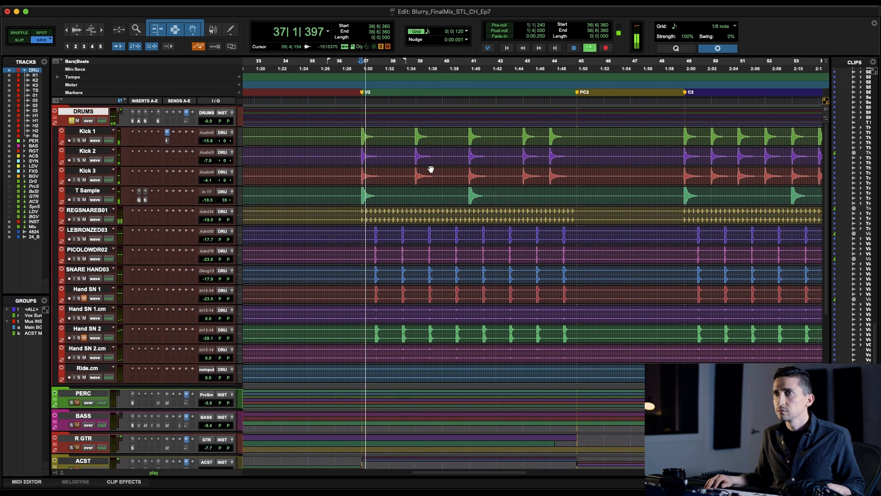
scroll(431, 170, "right", 2)
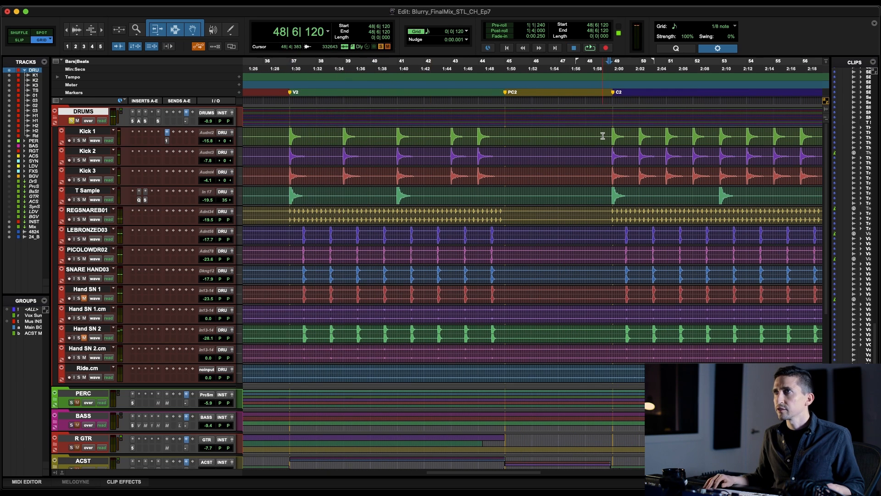
- Play the soloed drums from just before the C2 marker
scroll(606, 124, "right", 5)
key("space")
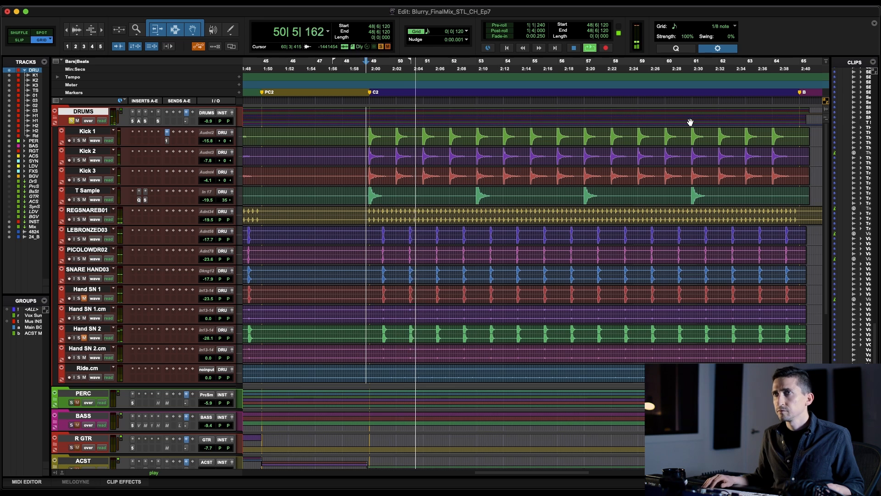
key("space")
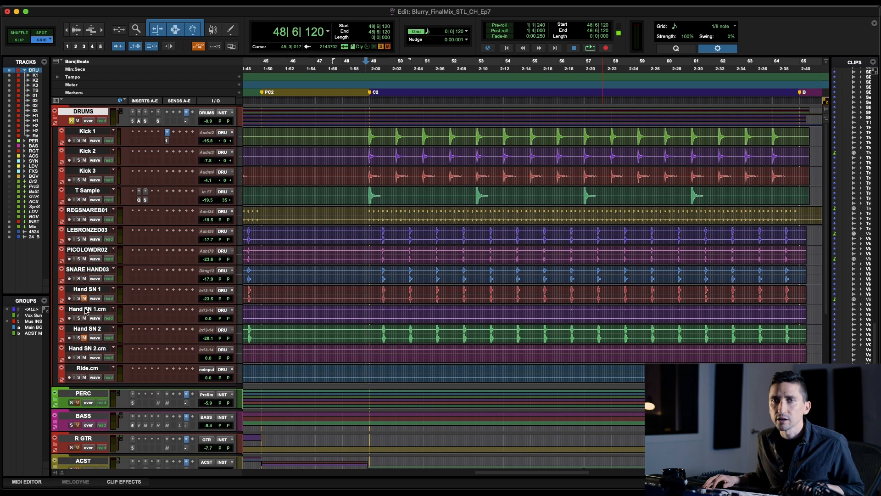
- Solo the Hand SN 1.cm and Hand SN 2.cm tracks and play them from the first snare hit after C2
left_click(87, 309)
left_click(94, 349)
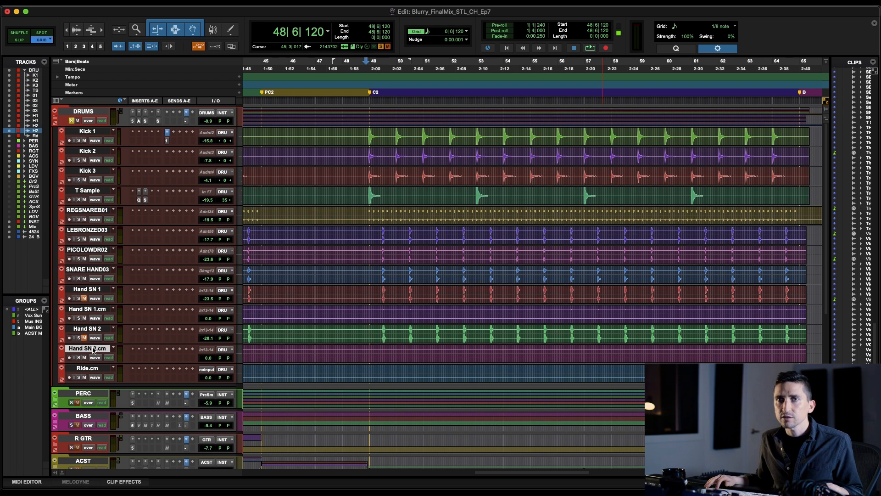
left_click(93, 310)
left_click(91, 290)
left_click(90, 329, "super")
key("super+alt+bracketright")
key("super+alt+bracketright")
left_click_drag(369, 314, 573, 317)
left_click(385, 354, "super")
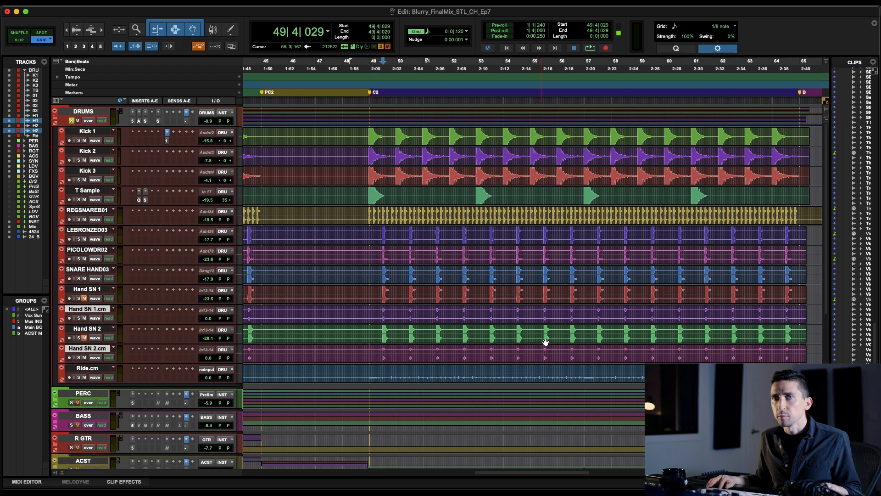
key("shift+s")
key("space")
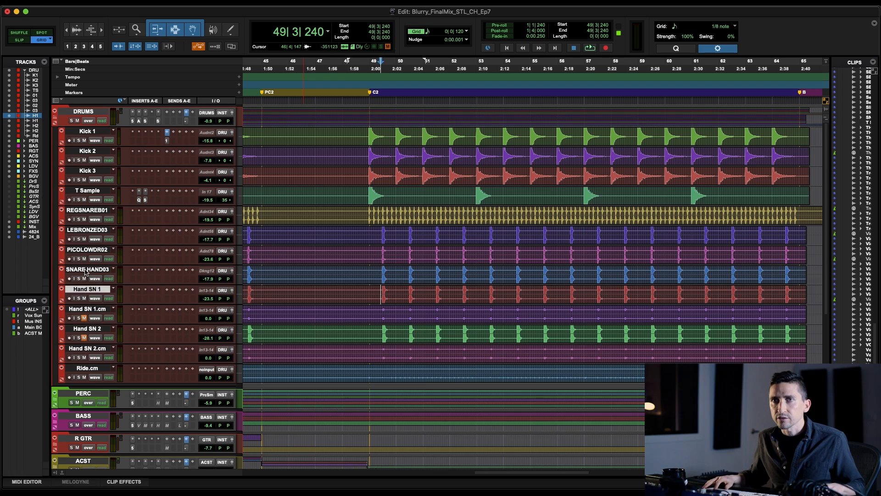
- Solo LEBRONZED03, PICOLOWDR02 and SNARE HAND03 and play them from the first snare hit after C2
left_click(85, 271)
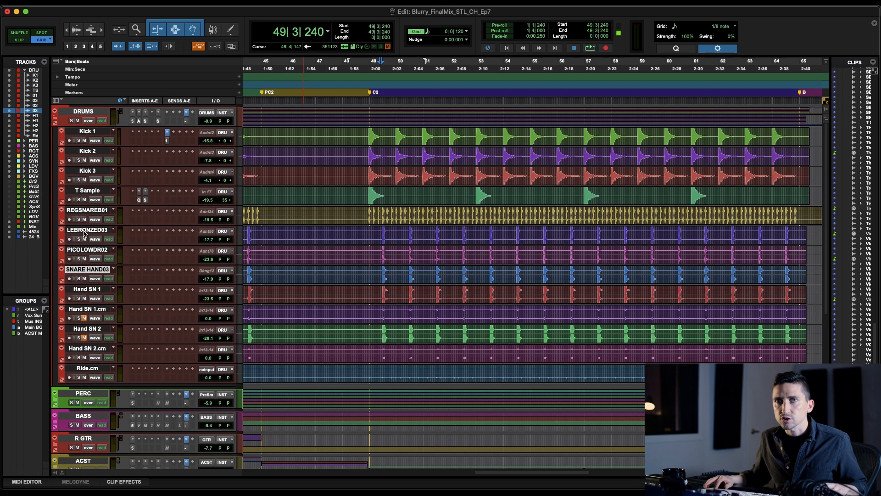
left_click(83, 230, "shift")
left_click(79, 239)
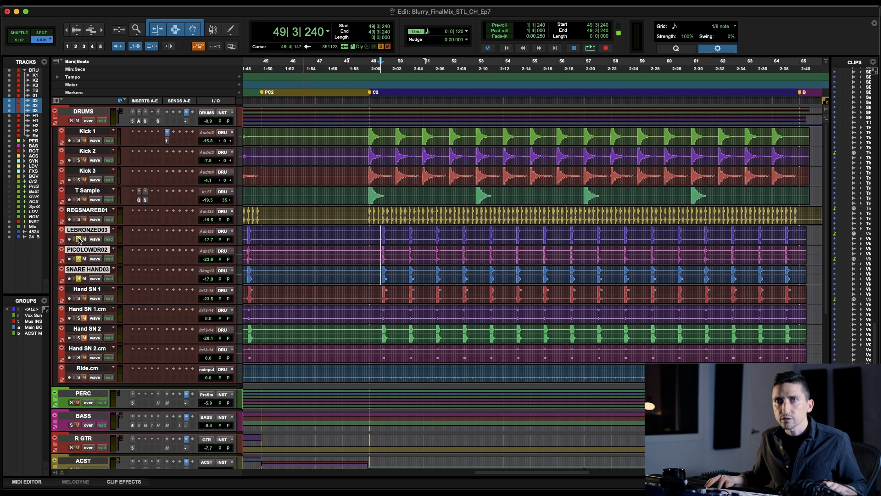
left_click_drag(375, 231, 474, 279)
key("Tab")
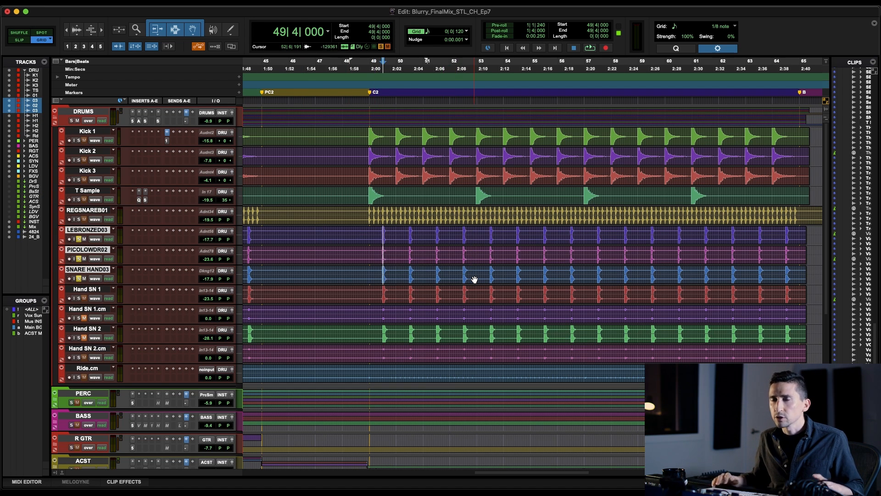
key("space")
left_click(409, 233)
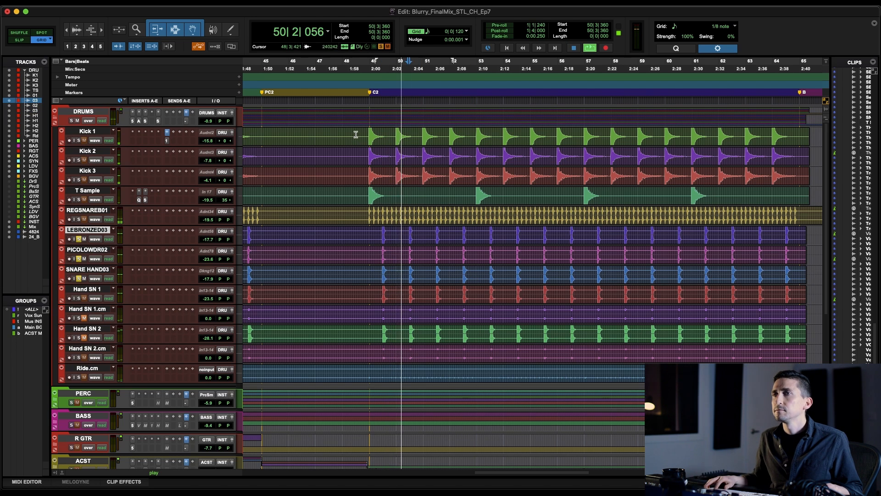
- Add Hand SN 1.cm and Hand SN 2.cm to the soloed snares and listen to them combined from 49|3|240
left_click(87, 288)
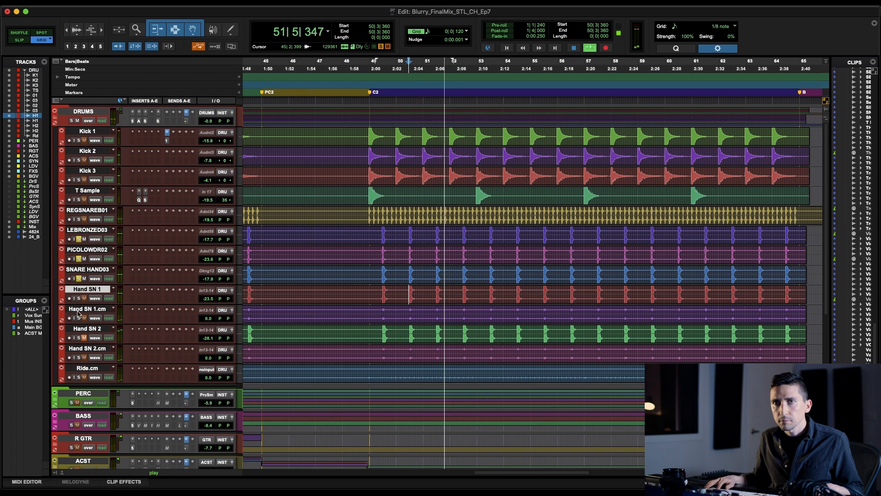
left_click(78, 357)
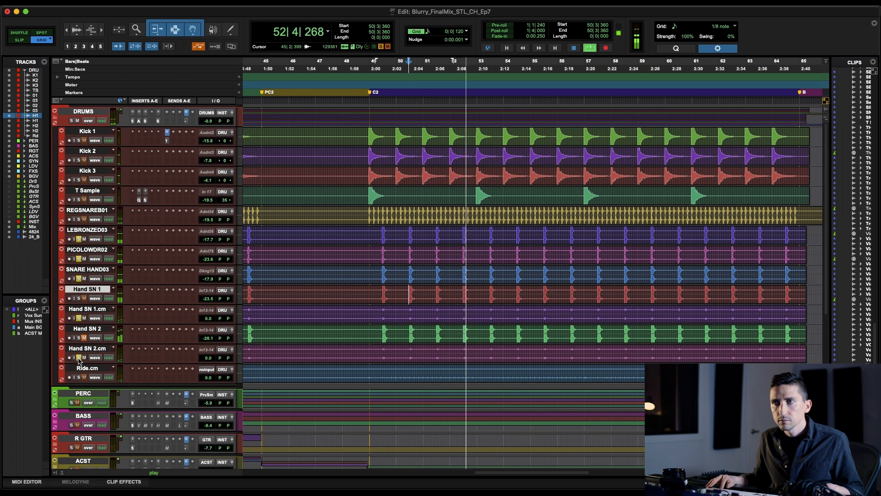
left_click(381, 271)
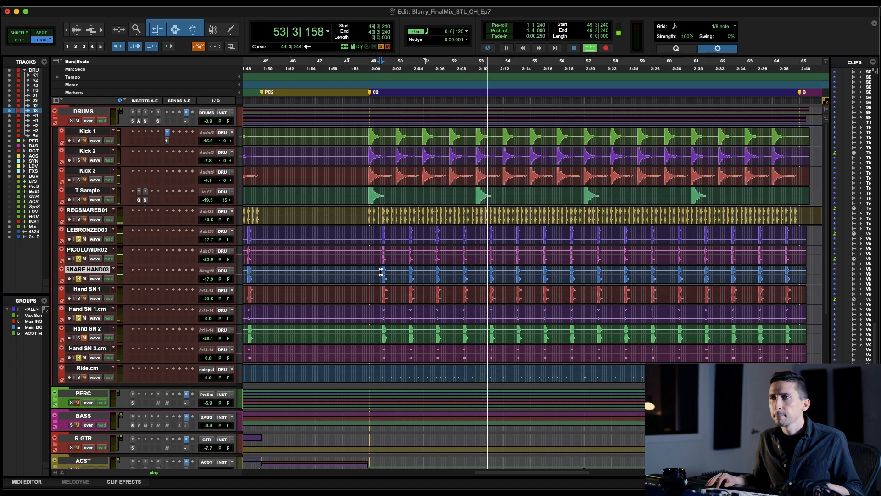
key("space")
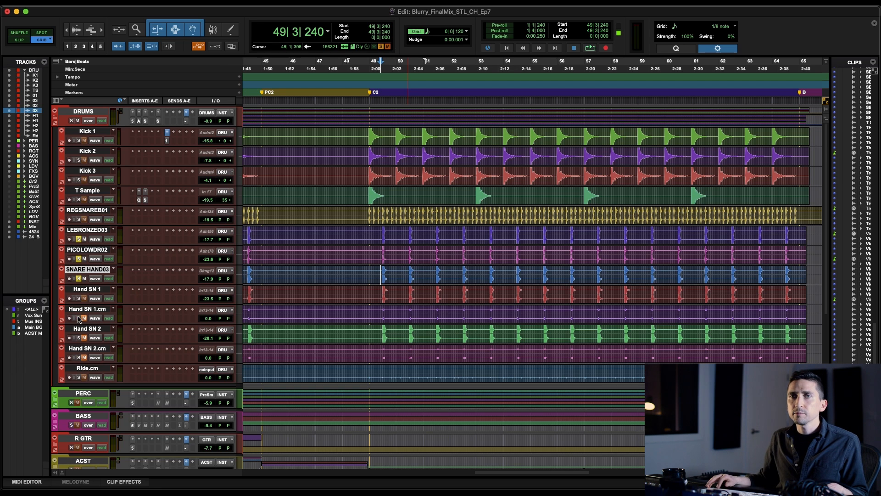
- Solo the Hand SN 1 track, raise its volume to about -7.8 dB and play it from the start of C2
left_click(81, 289)
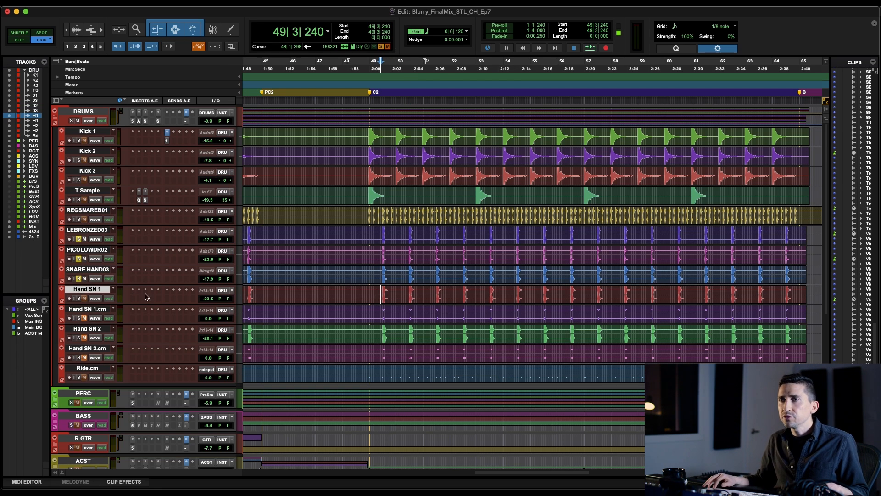
left_click(379, 293)
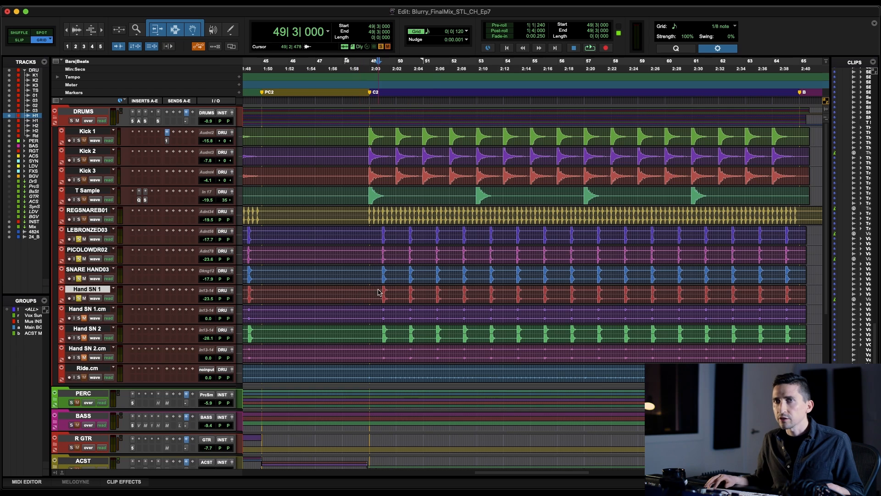
left_click(80, 298)
left_click_drag(217, 298, 207, 290)
key("space")
key("space")
left_click(79, 298)
key("space")
- Select the first Hand SN 1 hit after C2 from 49|3|240 over a length of 0|2|240, and play it
left_click_drag(379, 294, 430, 294)
key("t")
key("t")
key("t")
left_click_drag(561, 292, 640, 293)
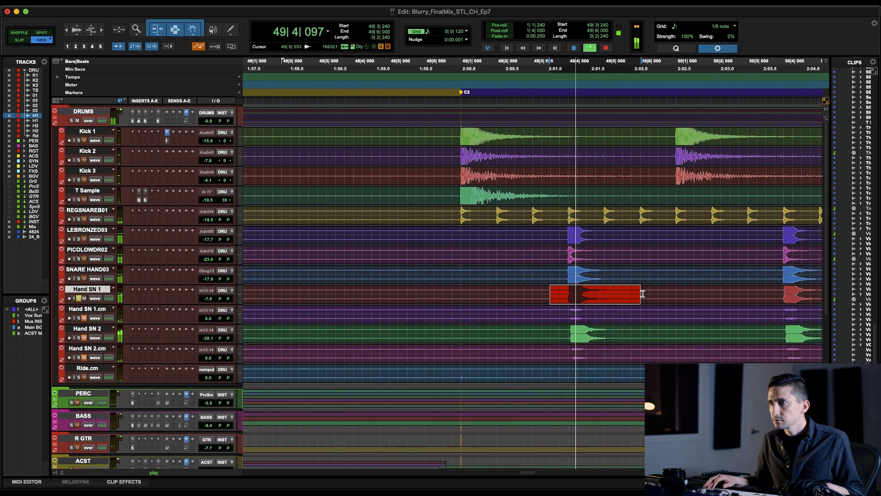
key("space")
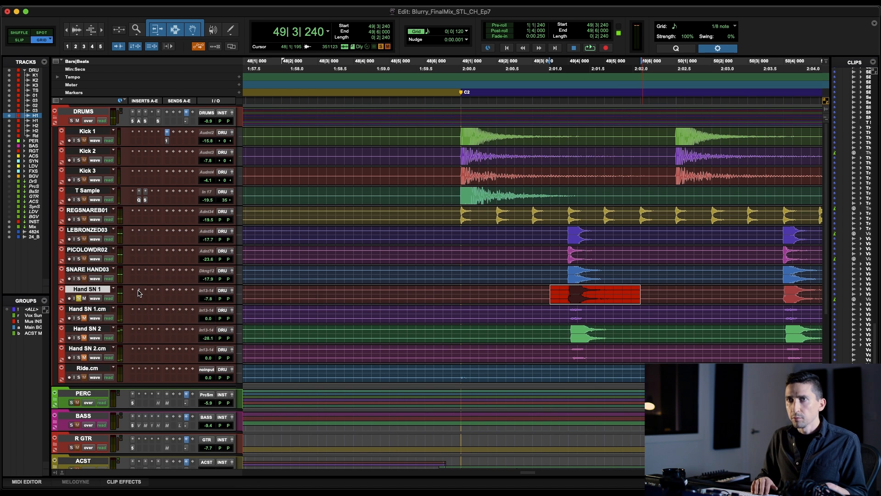
- Insert STL ControlHub on Hand SN 1 and load the Justin Abel individual model 07 Pettyjohn Electronics Chime MkII Germanium
left_click(139, 293)
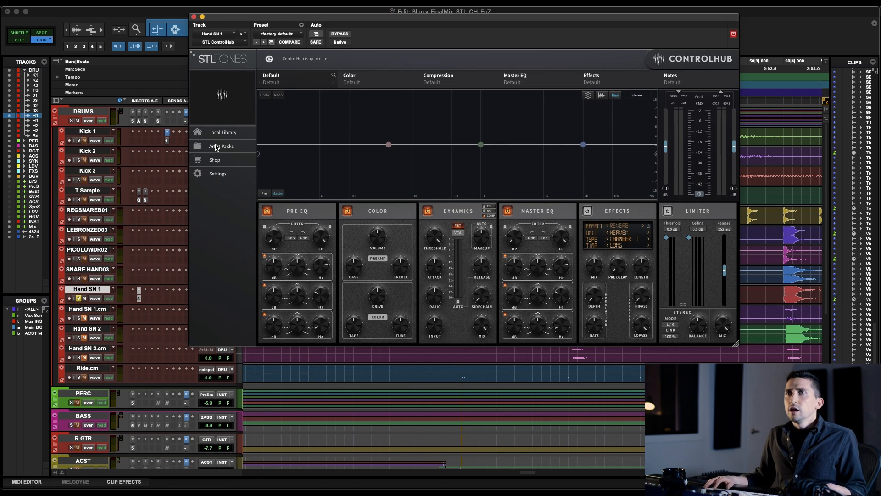
left_click(217, 147)
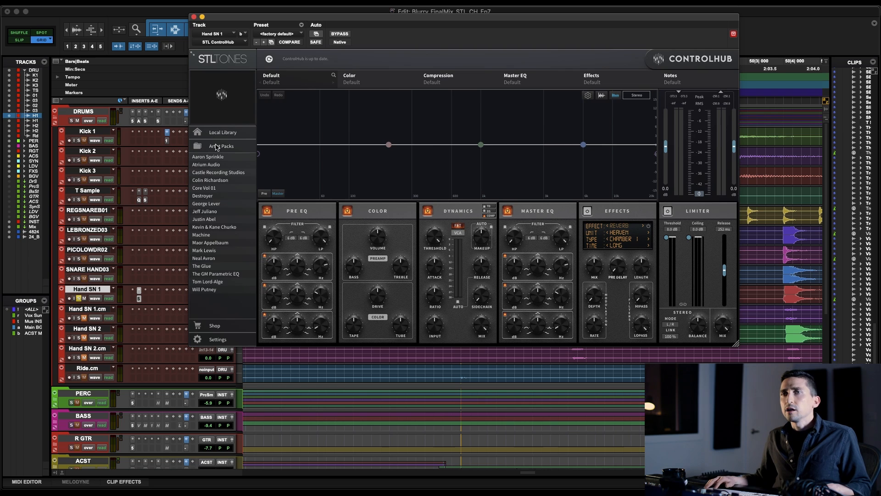
left_click(204, 220)
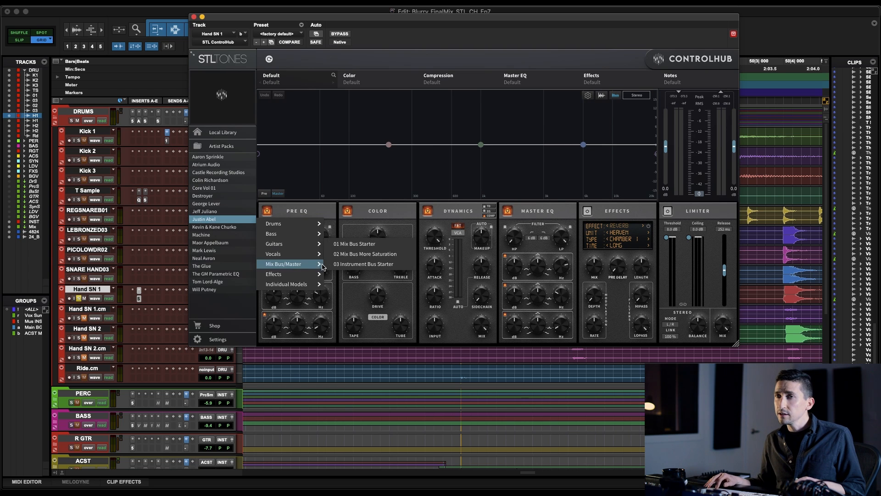
mouse_move(310, 276)
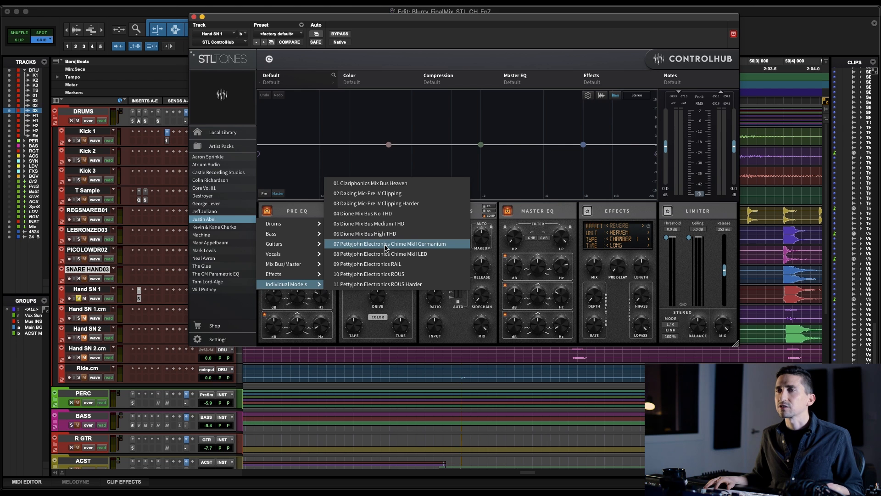
left_click(393, 244)
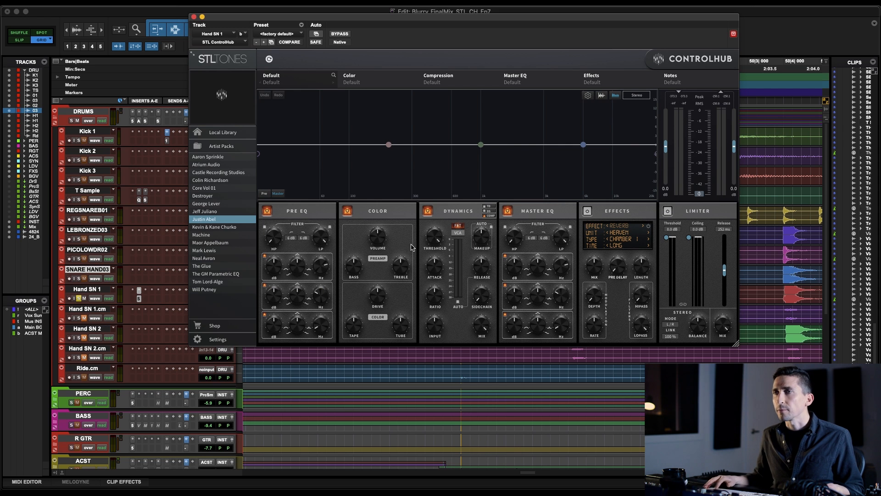
- Play the snare hit and audition the Pettyjohn presets through 11 ROUS Harder, stepping back to 10 ROUS
left_click_drag(307, 20, 523, 12)
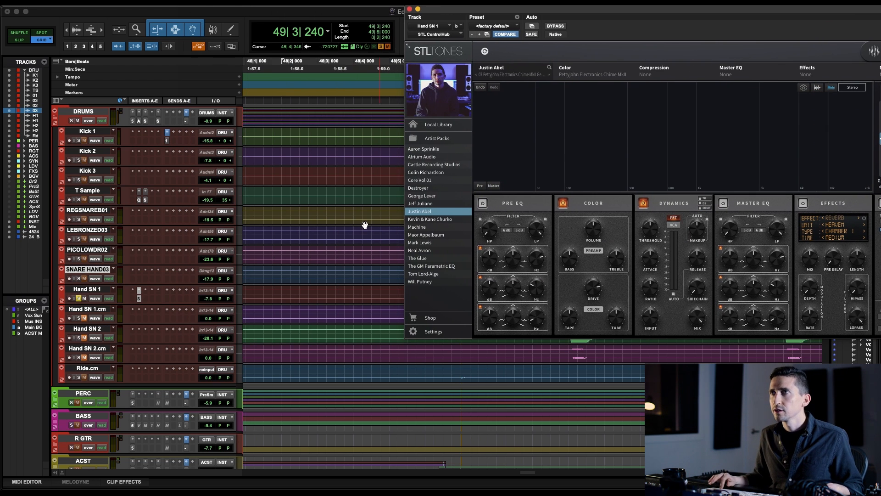
key("space")
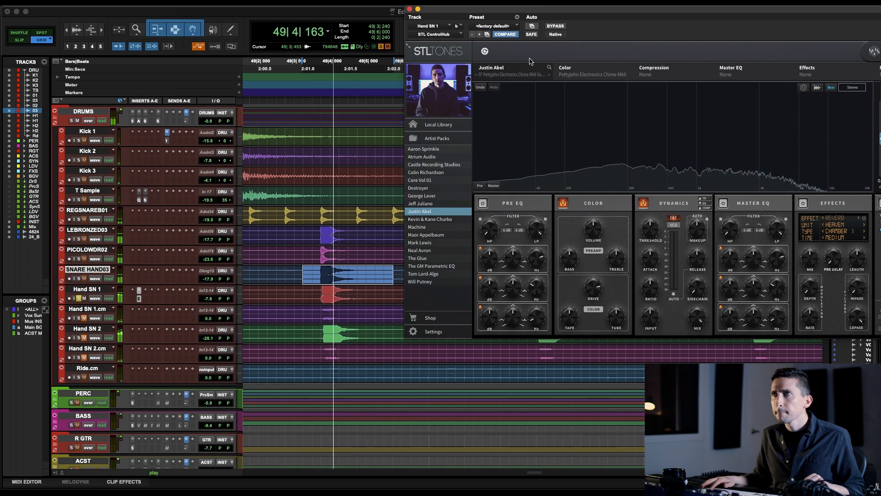
left_click_drag(567, 9, 382, 24)
left_click(364, 90)
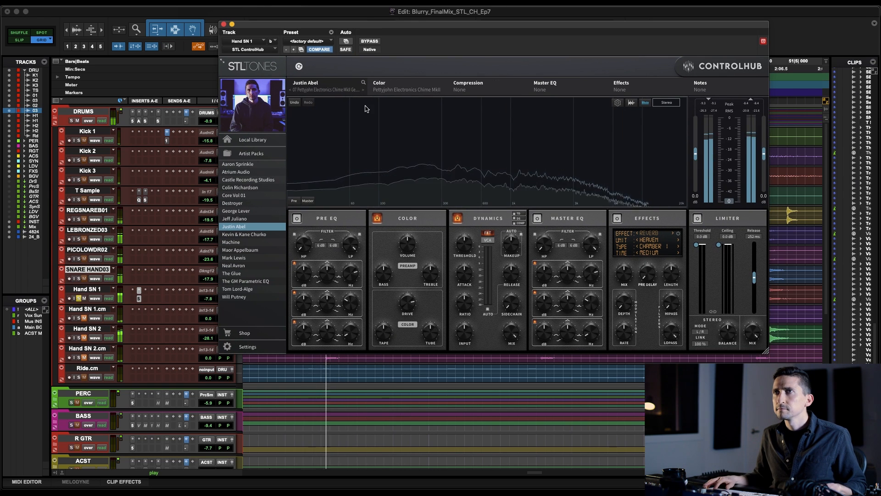
left_click(365, 90)
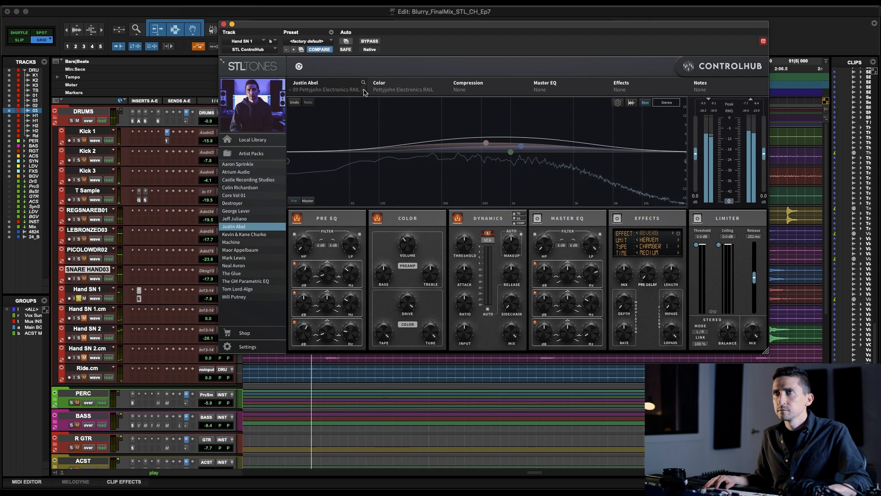
left_click(364, 89)
left_click(365, 89)
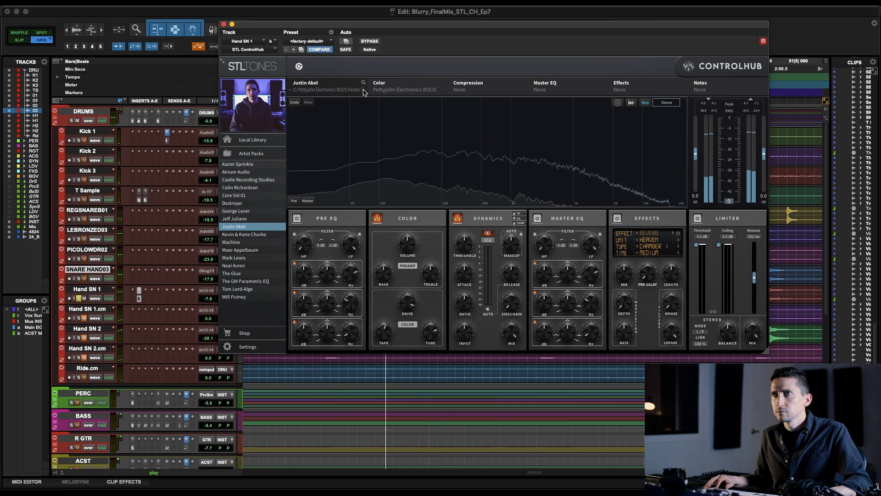
left_click(290, 89)
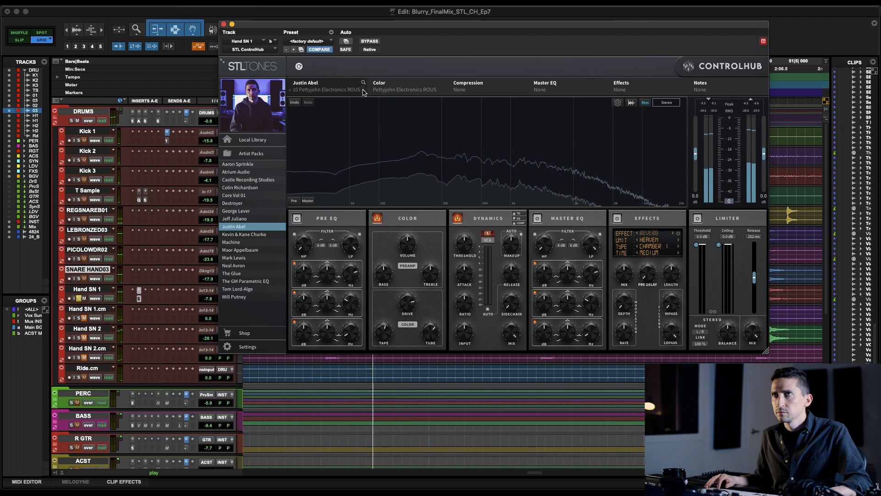
- Compare the 10 ROUS preset with the plugin bypassed, and load 11 Pettyjohn Electronics ROUS Harder on Hand SN 1
left_click(375, 42)
left_click(375, 42)
left_click(362, 91)
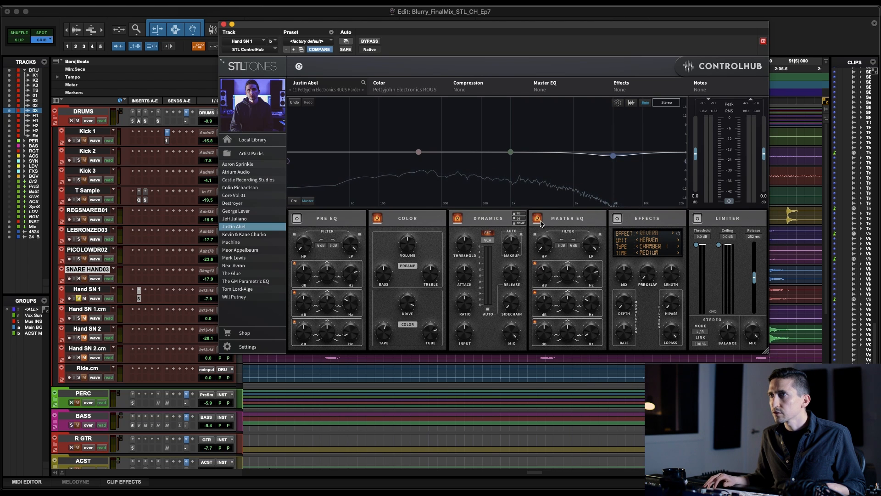
- Cut the lows and mids of Hand SN 1 with all three Master EQ bands, checking the sound against bypass
left_click_drag(613, 156, 447, 172)
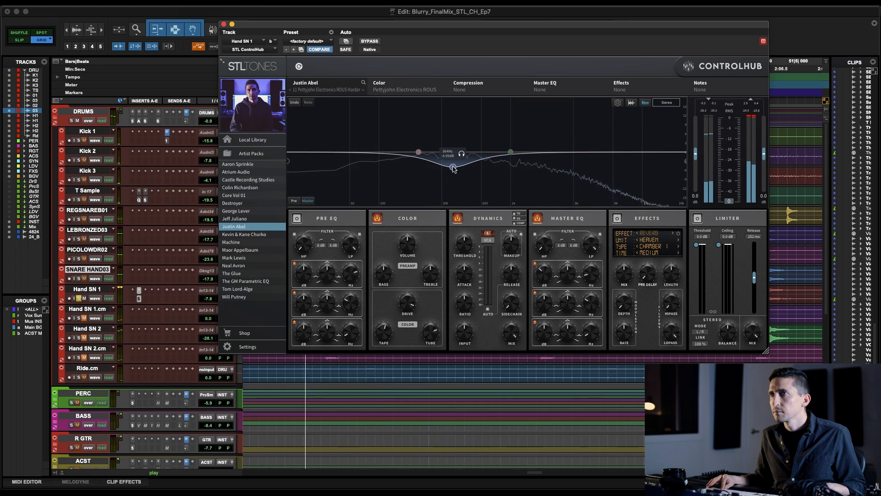
left_click_drag(418, 152, 397, 171)
left_click(369, 40)
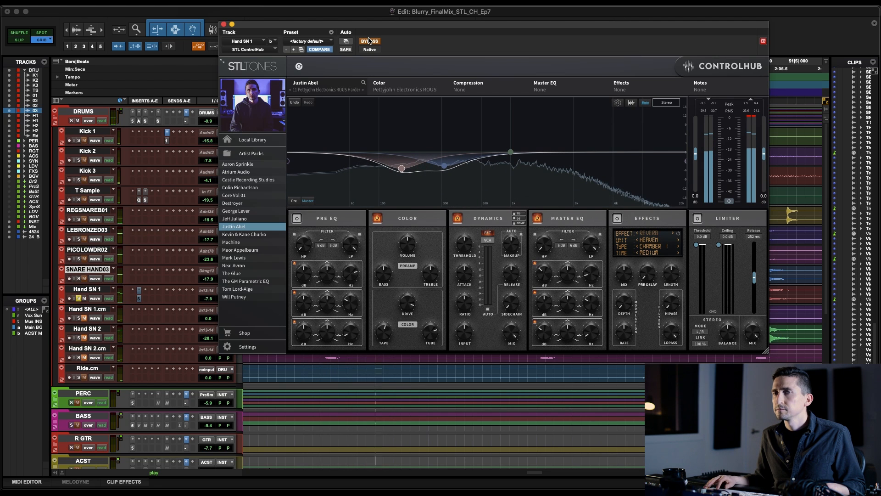
left_click(369, 41)
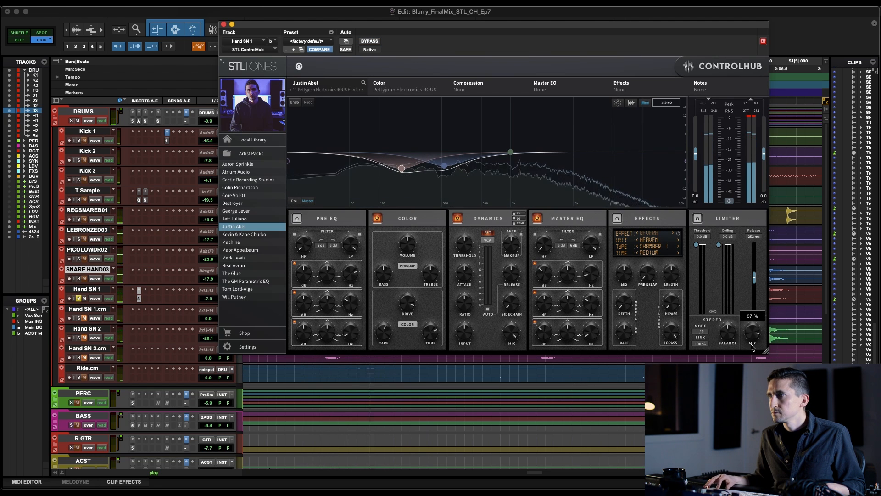
left_click_drag(510, 152, 508, 120)
left_click_drag(498, 120, 501, 166)
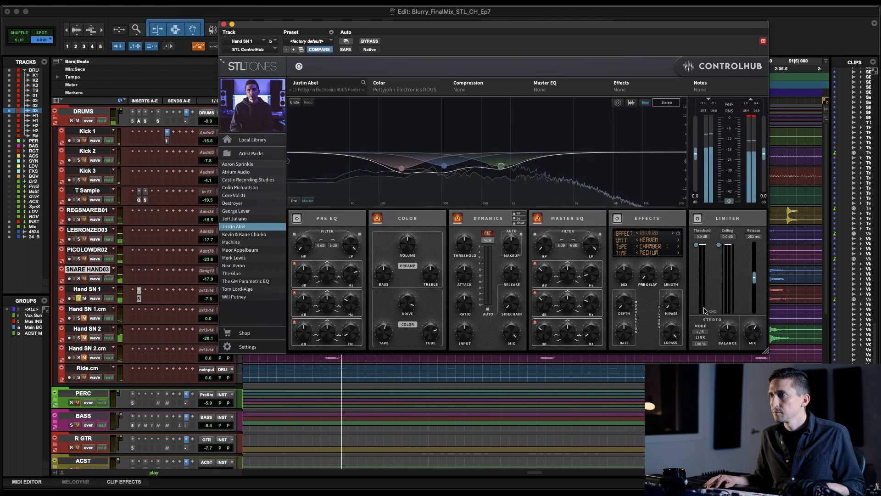
- Solo the DRUMS folder instead of Hand SN 1 and lower the Hand SN 1 volume to -15.7 dB
left_click(71, 120)
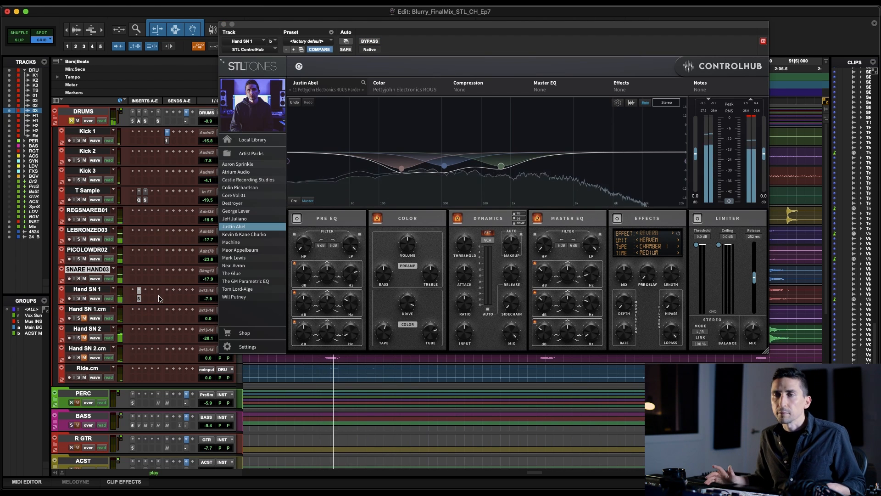
left_click(207, 282)
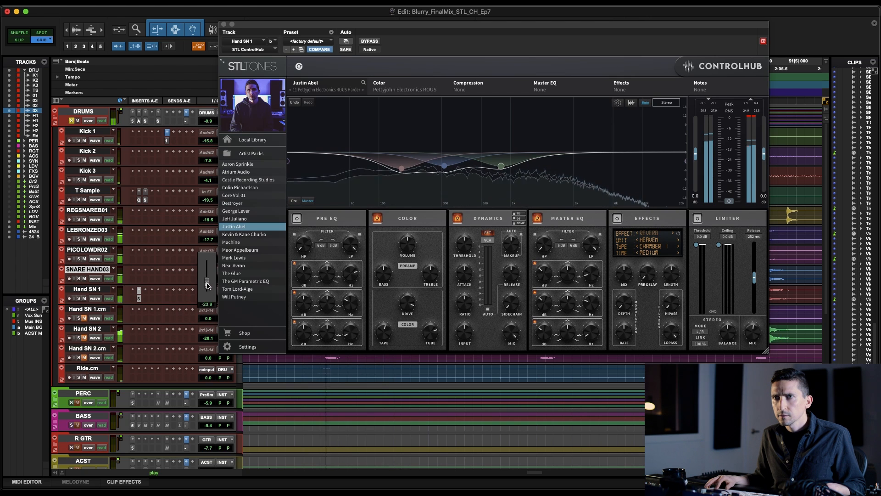
left_click_drag(207, 299, 209, 309)
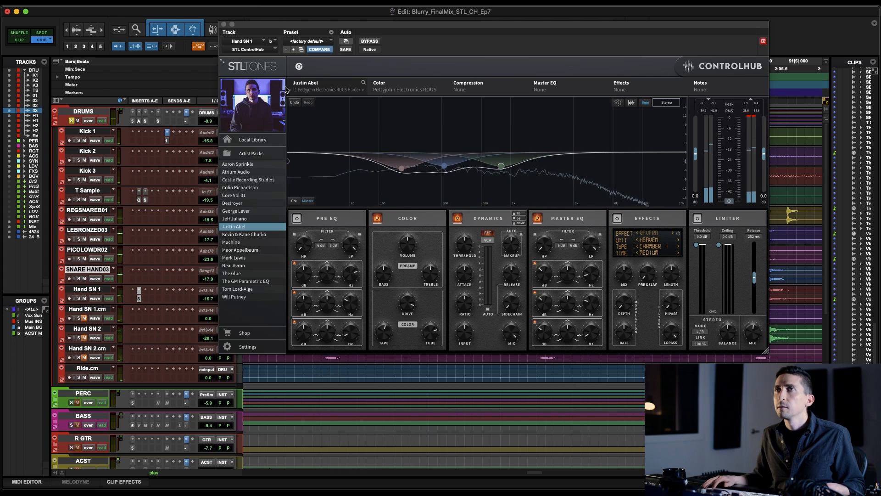
- Set the playback position to 49|6|360 on Kick 1 and listen to the processed snare within the drums
left_click_drag(358, 24, 420, 160)
left_click(420, 134)
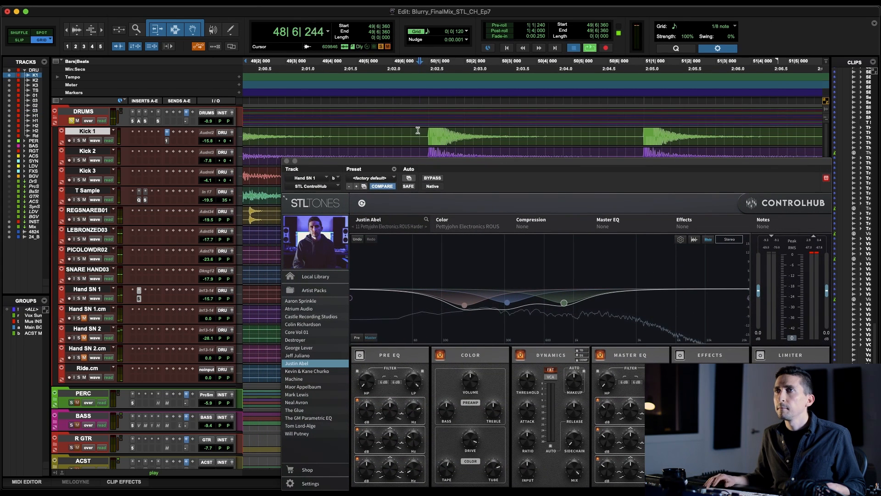
left_click_drag(417, 161, 309, 29)
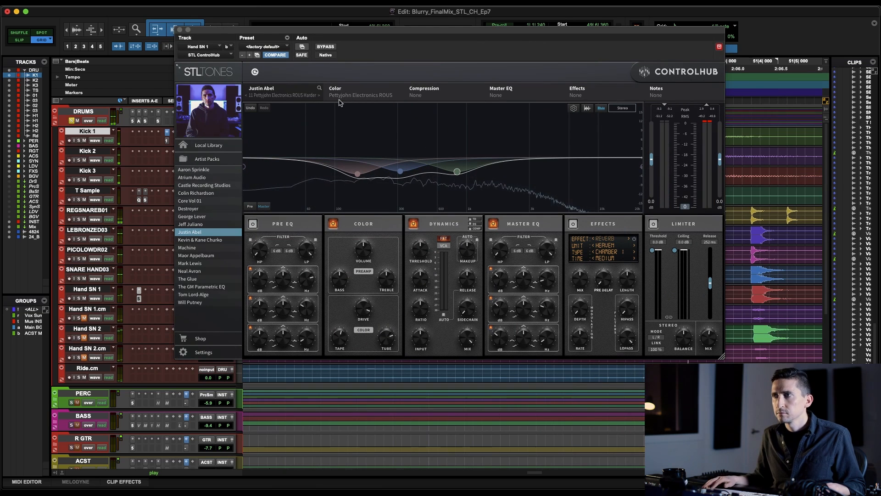
left_click(710, 350)
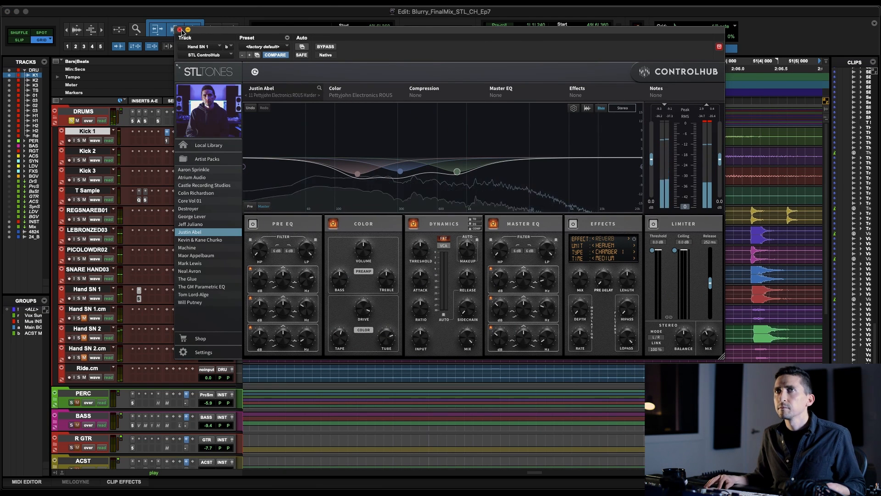
- Lower Hand SN 1 to -21.4 dB in the mixer and compare the drums with its STL ControlHub insert bypassed and active
key("super+equal")
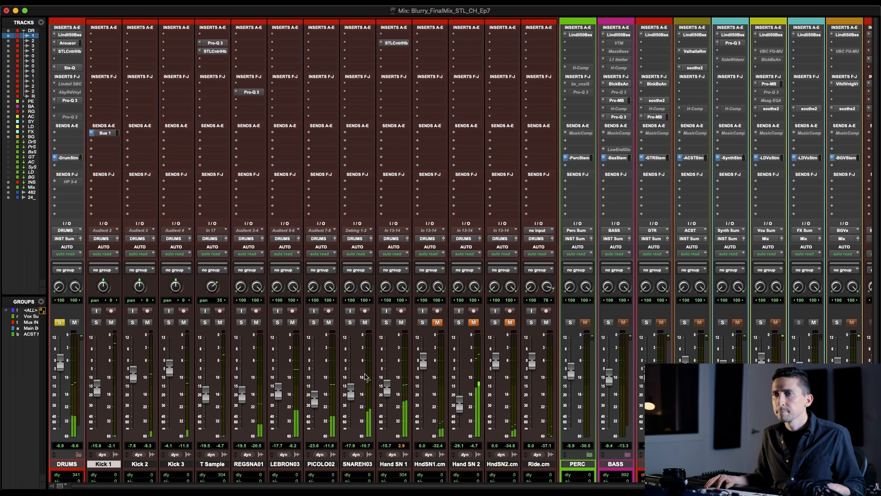
left_click_drag(388, 394, 388, 404)
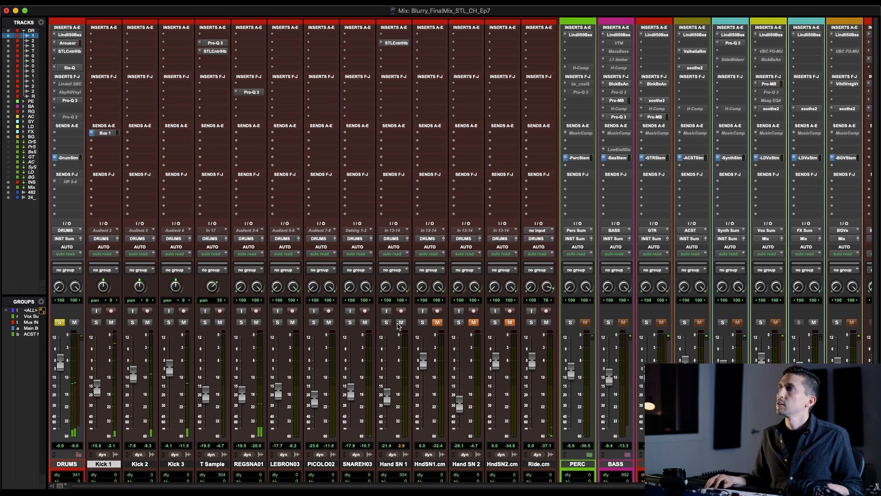
left_click(395, 43, "super")
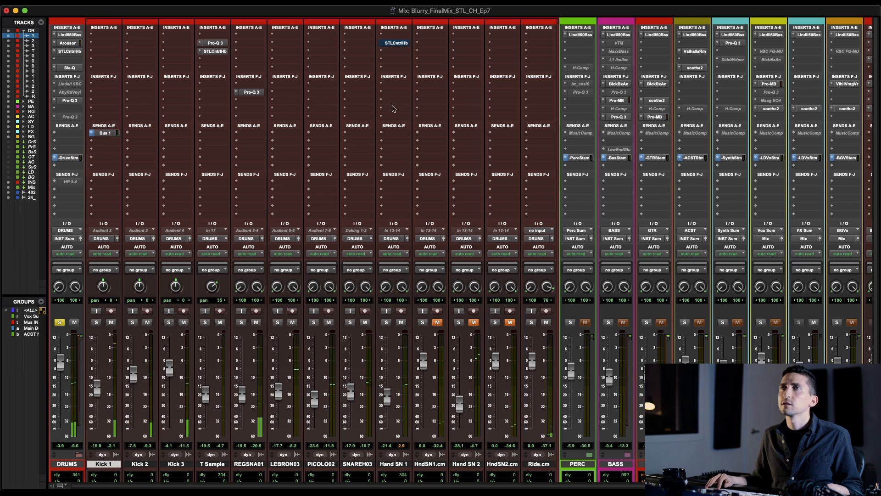
left_click(399, 44, "super")
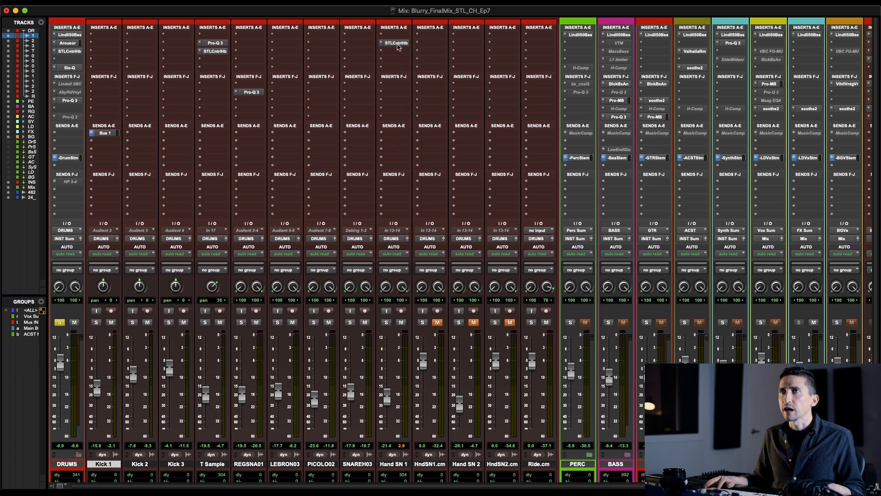
- Return to the Edit window, collapse the DRUMS folder and expand the ACST folder to show its acoustic guitar tracks
key("super+equal")
key("super+bracketleft")
key("super+bracketleft")
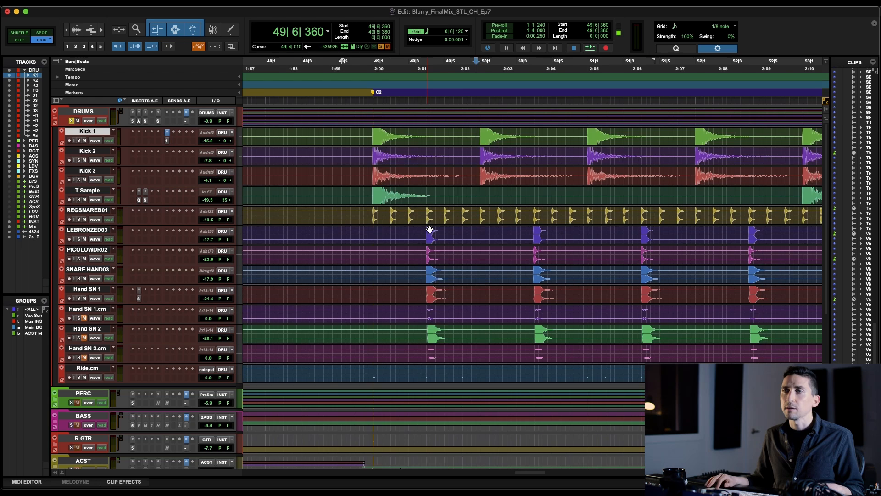
key("super+alt+bracketleft")
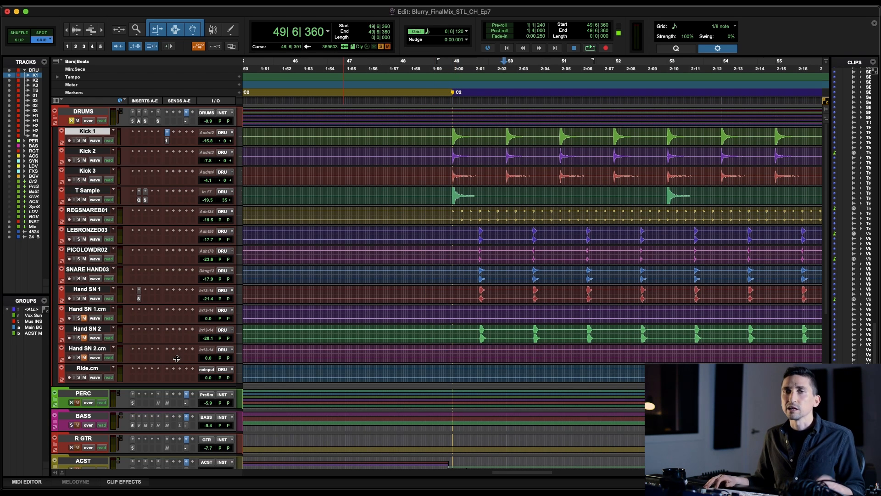
left_click(82, 369)
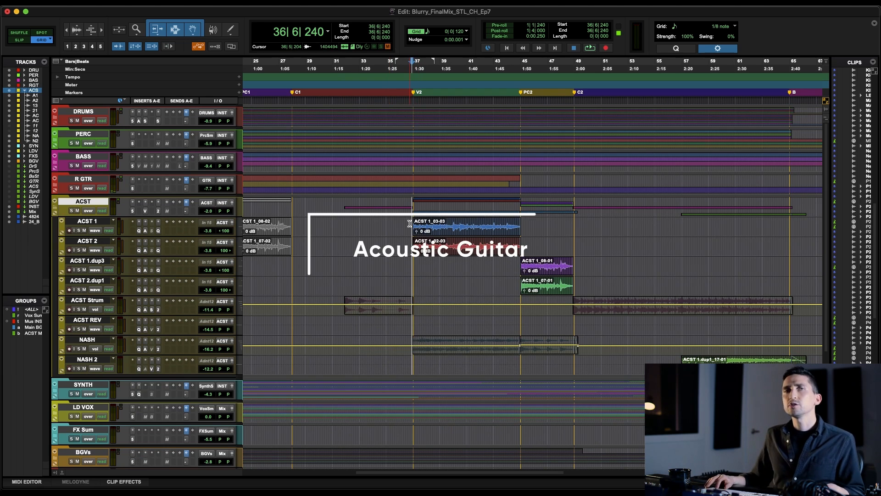
- Solo ACST 1 and ACST 2 and play them from the start of the Intro
left_click_drag(410, 223, 573, 253)
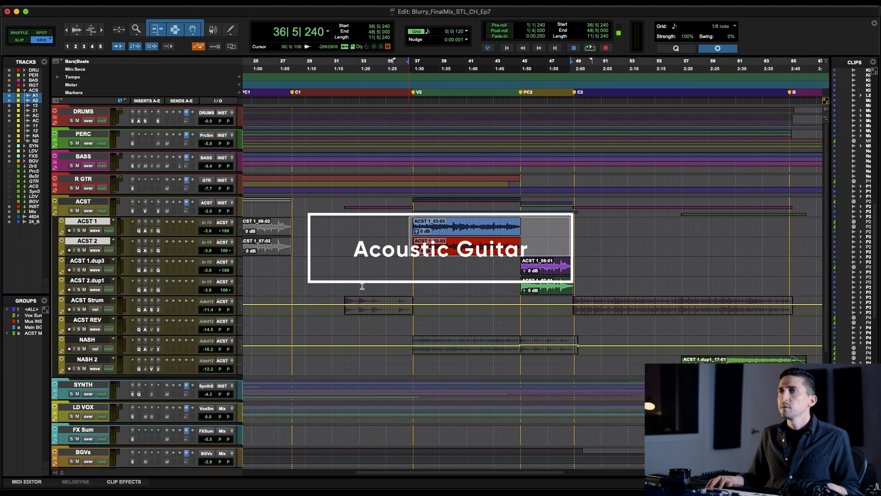
key("Tab")
scroll(352, 291, "left", 10)
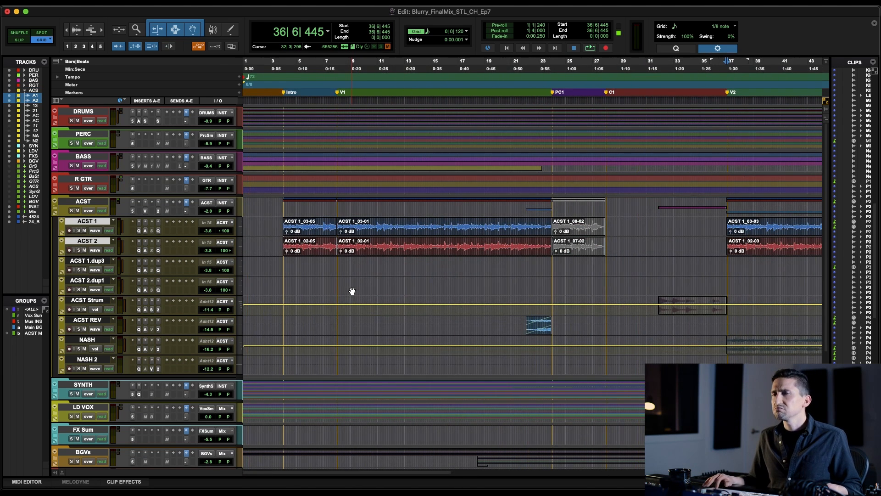
left_click_drag(274, 228, 412, 245)
key("Tab")
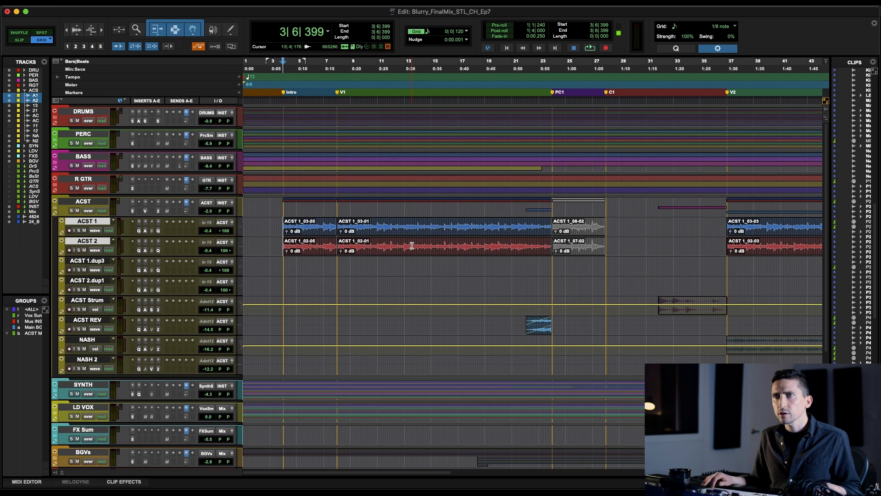
key("shift+s")
key("space")
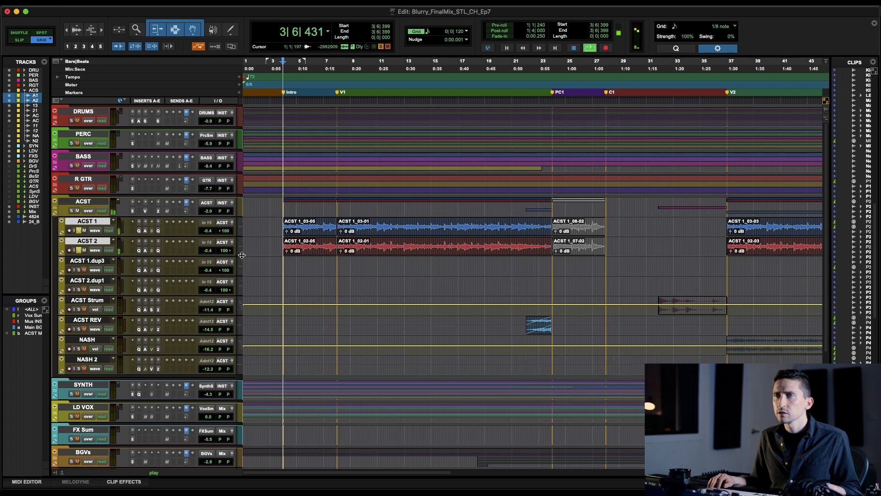
- Make the ValhallaRm insert on the ACST folder track inactive in the mixer
key("super+equal")
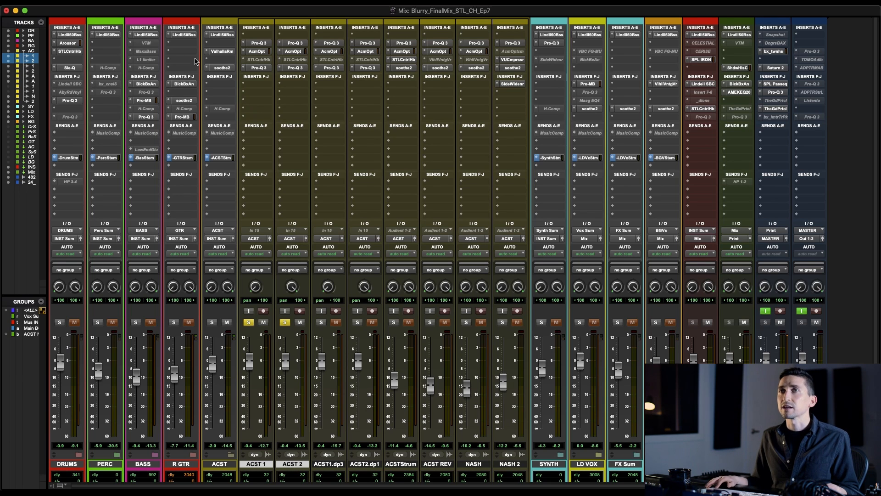
left_click(224, 52, "ctrl+super")
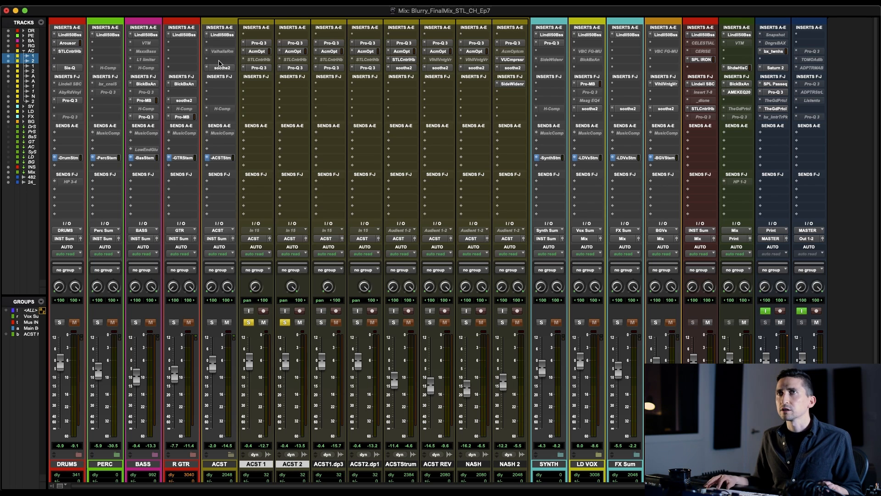
- Insert the stereo STL ControlHub plug-in on the ACST folder track
left_click(219, 61)
type("stl")
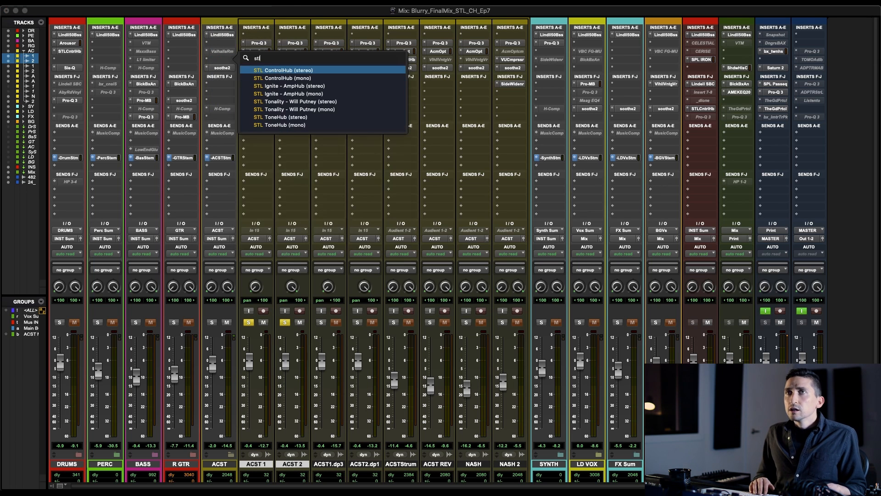
key("Return")
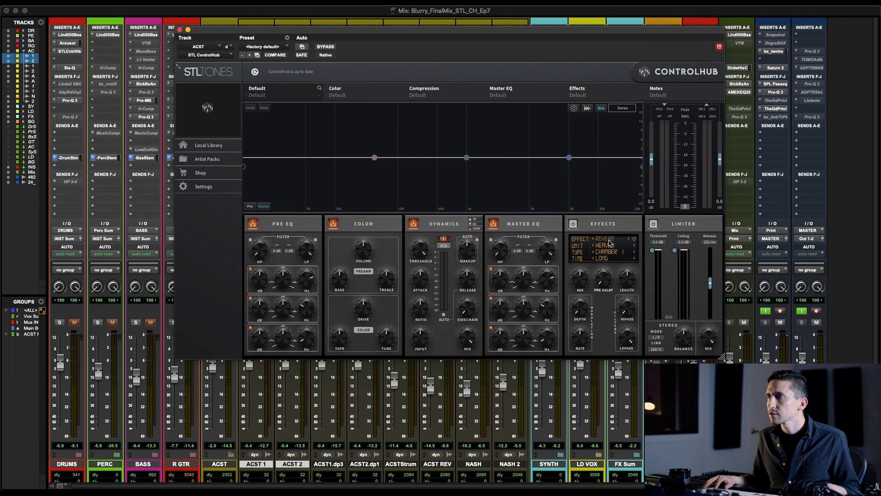
- Enable ControlHub's effects section, choose the Valley Room reverb's Bright Room type and play the soloed acoustic guitars
left_click(634, 239)
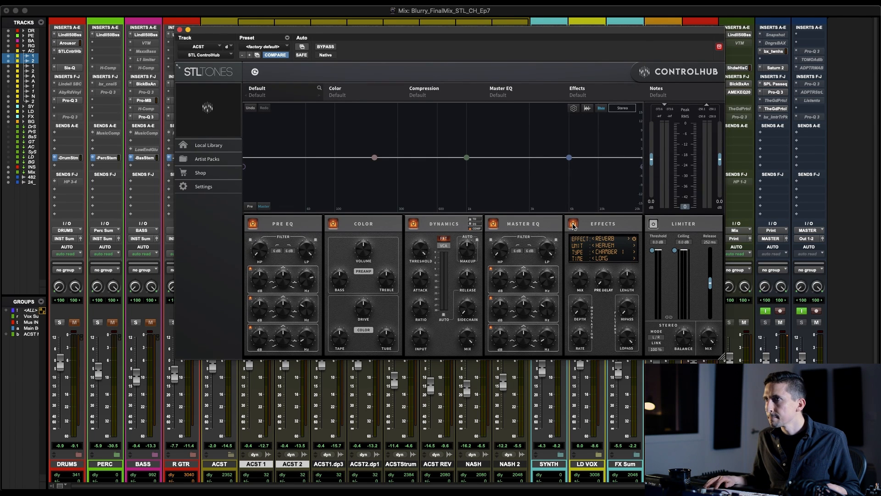
left_click(611, 246)
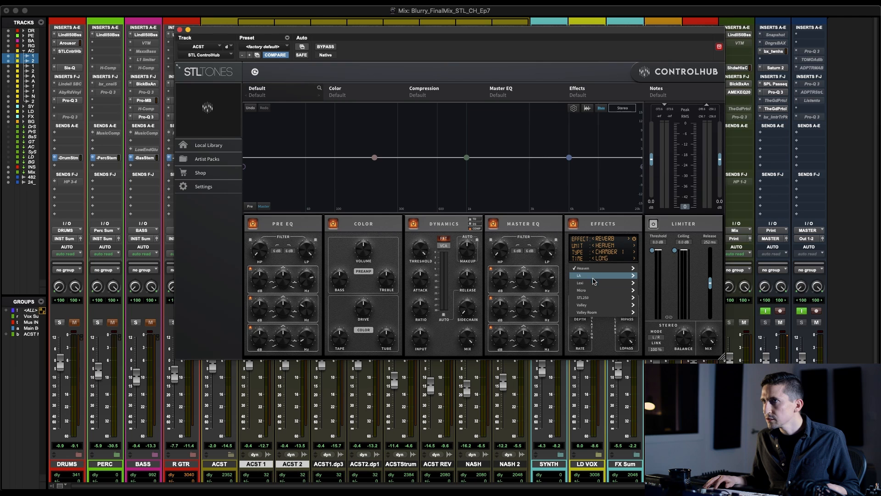
mouse_move(597, 313)
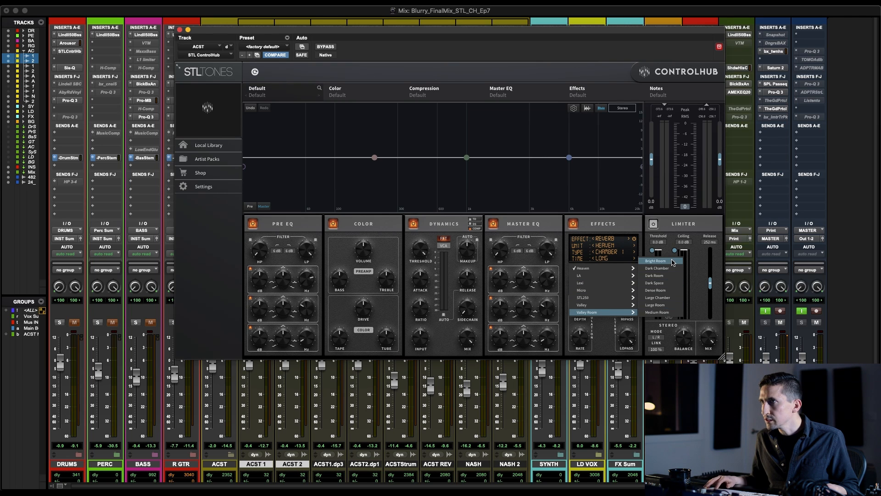
left_click(656, 260)
key("space")
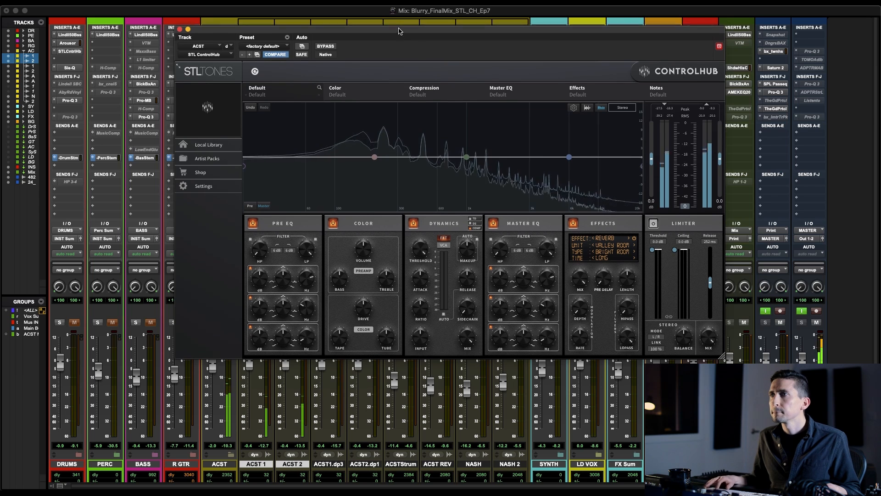
left_click_drag(398, 39, 347, 50)
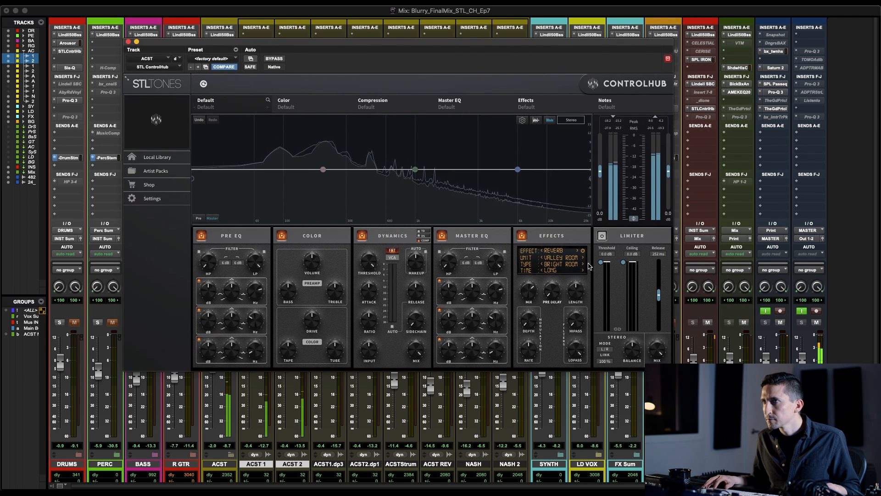
- Audition the Valley Room reverb types during playback, settle on Medium Room and set its time to Medium
left_click(583, 264)
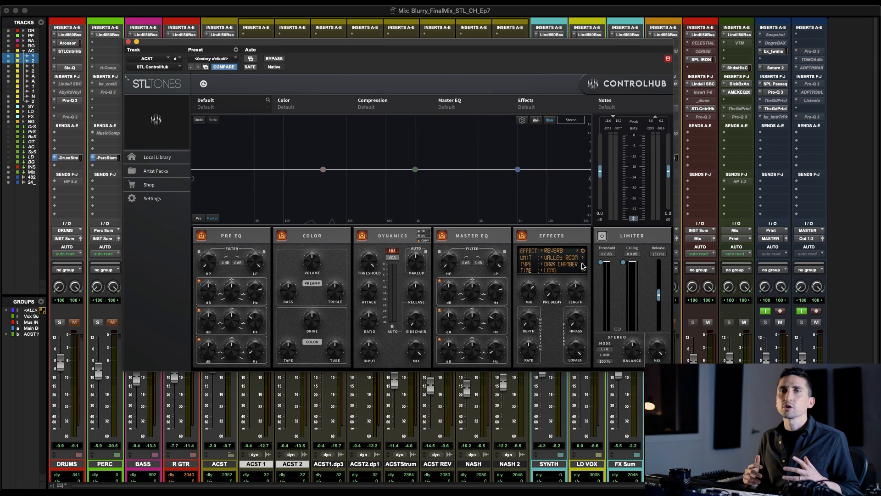
key("space")
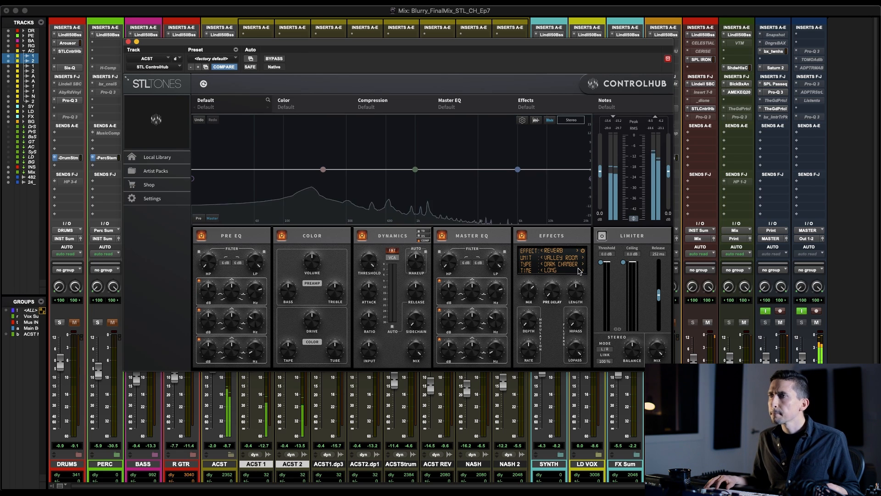
left_click(582, 266)
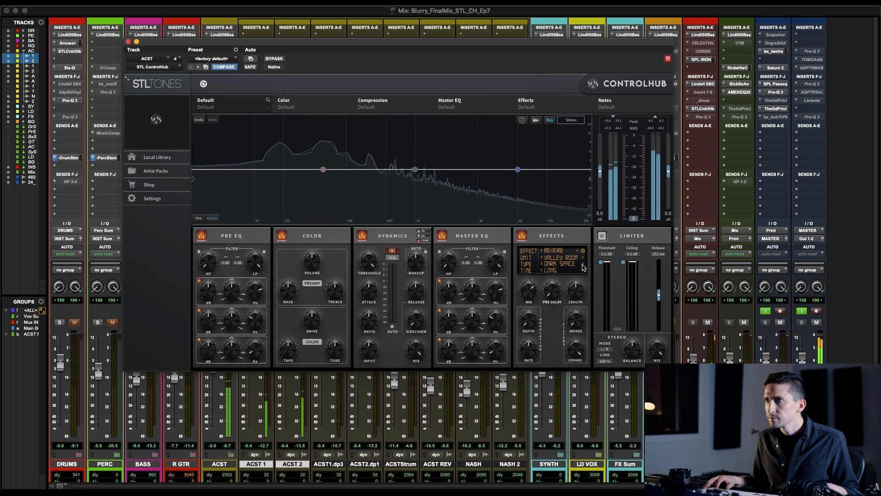
left_click(583, 265)
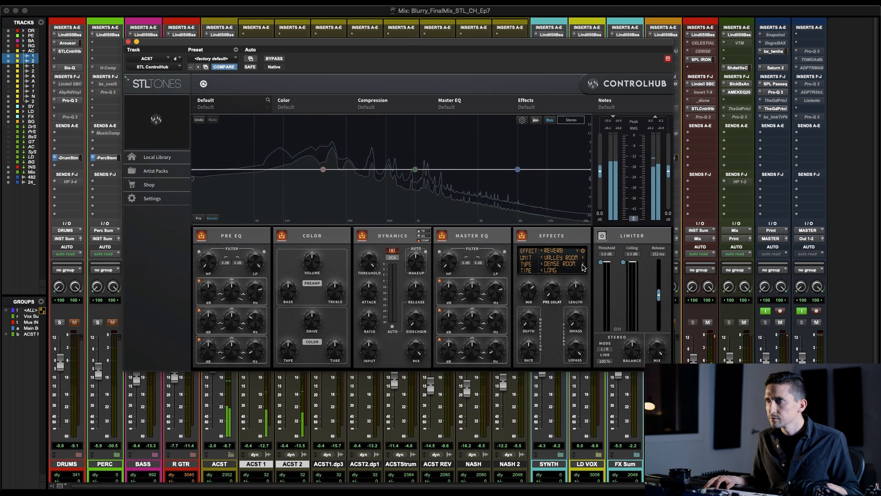
left_click(583, 265)
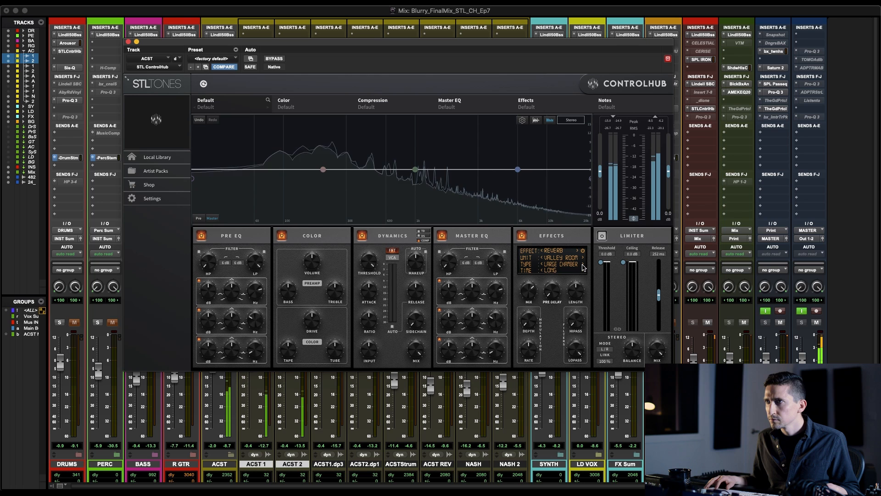
left_click(582, 265)
left_click(583, 265)
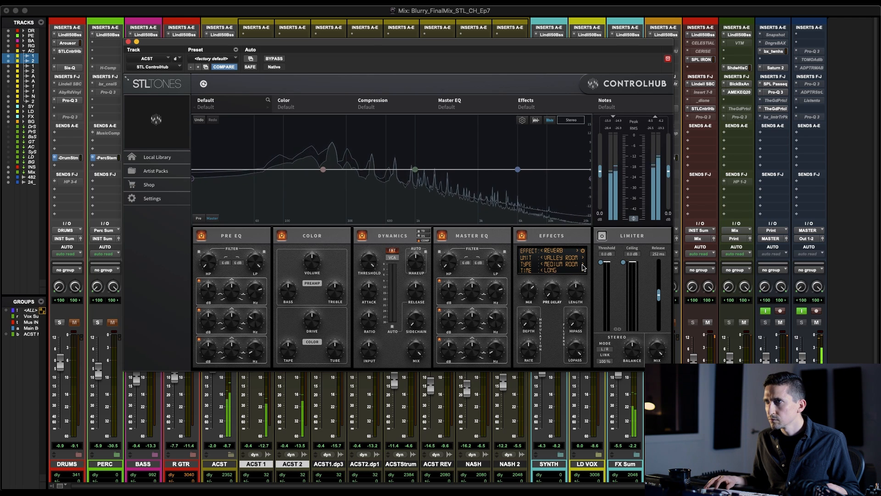
left_click(542, 271)
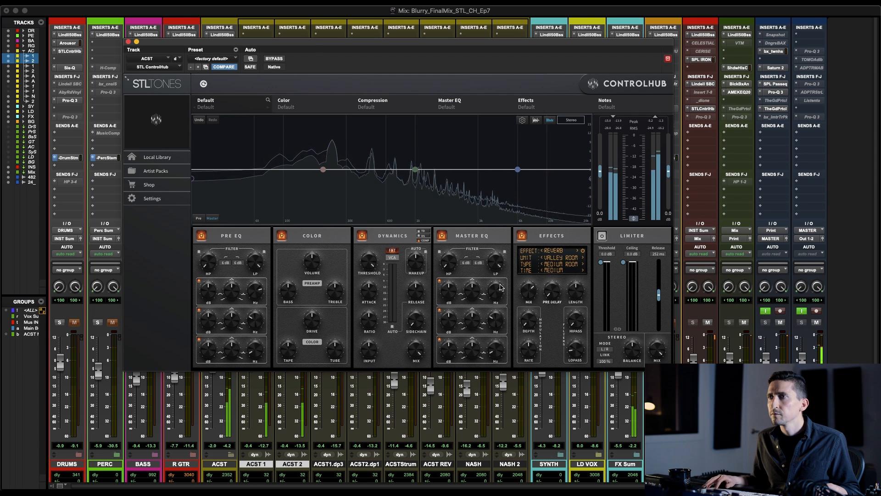
- Adjust the reverb's mix and low-pass filter in the effects section while listening to the acoustic guitars
left_click_drag(526, 290, 539, 395)
left_click_drag(576, 350, 577, 337)
left_click_drag(529, 290, 523, 258)
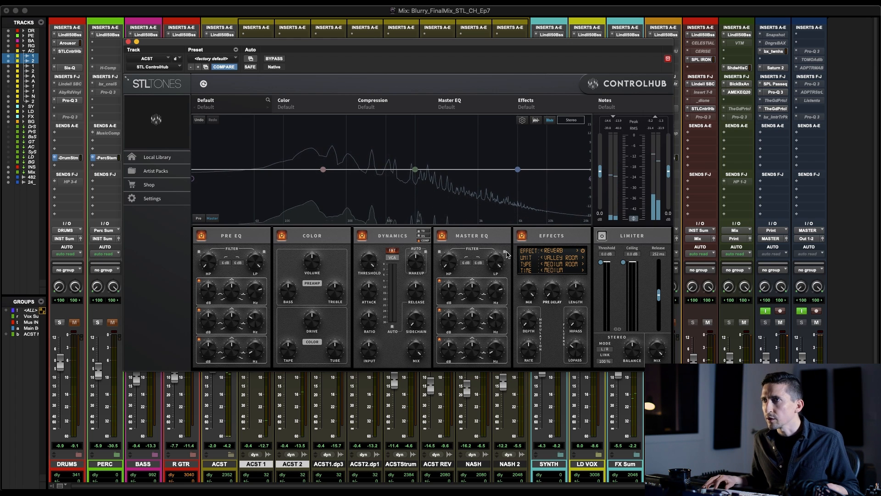
- Roll off the highs with the Master EQ low-pass filter and adjust ControlHub's overall mix
left_click_drag(497, 260, 533, 297)
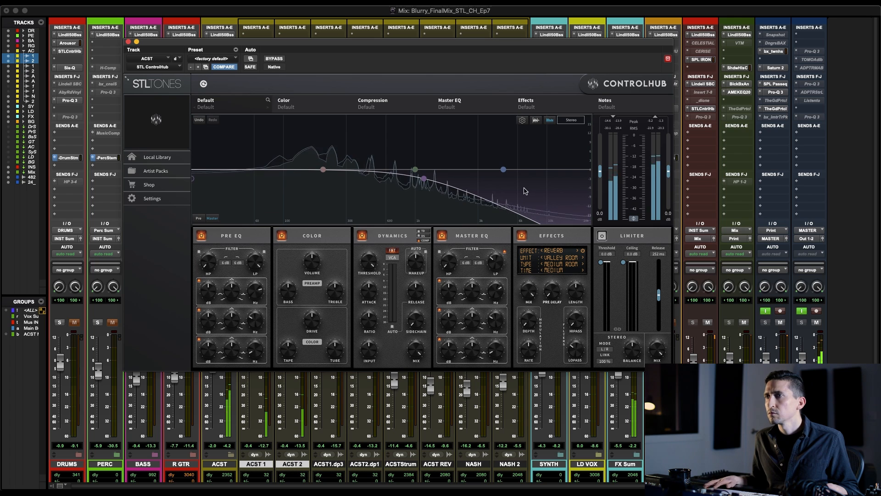
left_click_drag(656, 351, 653, 323)
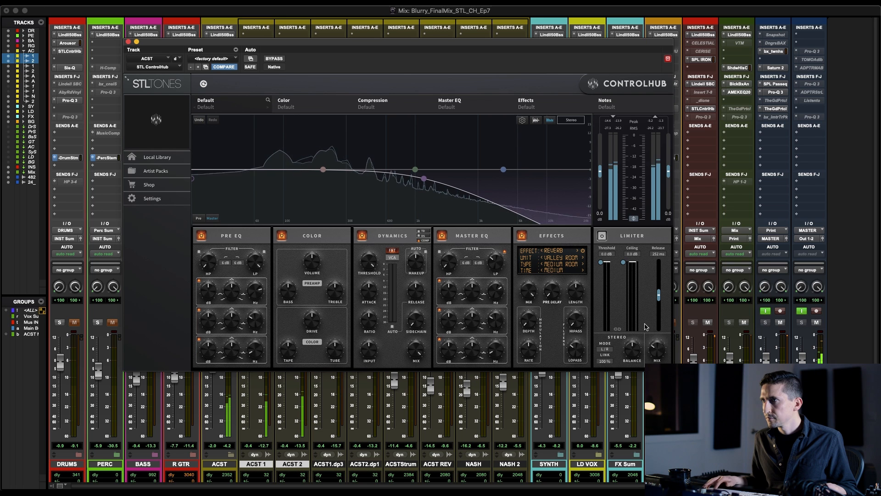
left_click(693, 322)
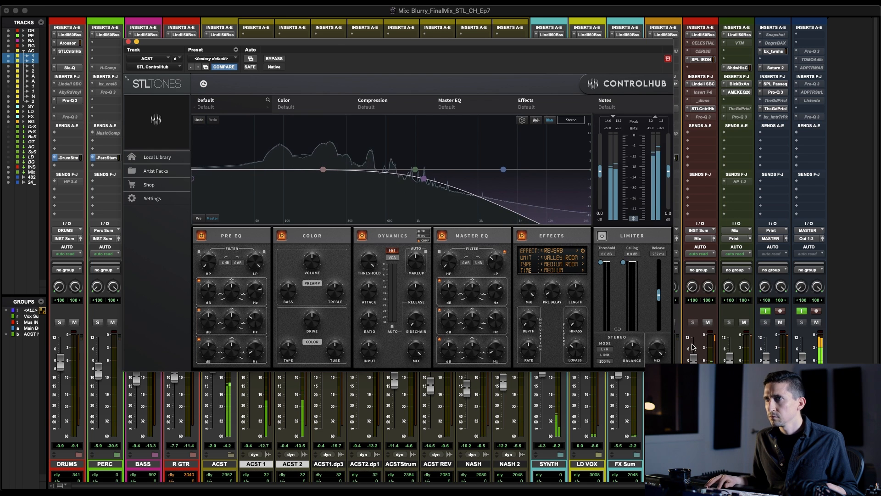
- Boost the Master EQ's middle band, move it to a lower frequency and readjust ControlHub's overall mix
left_click_drag(450, 311, 449, 297)
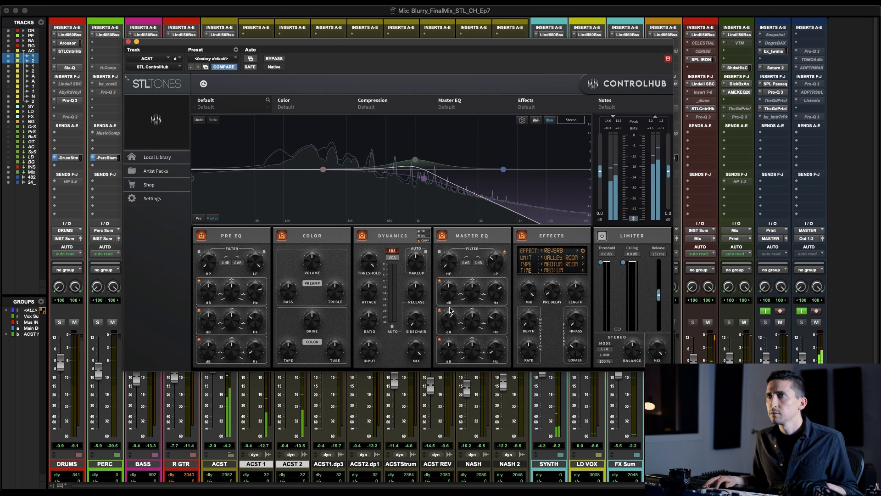
left_click_drag(496, 320, 442, 324)
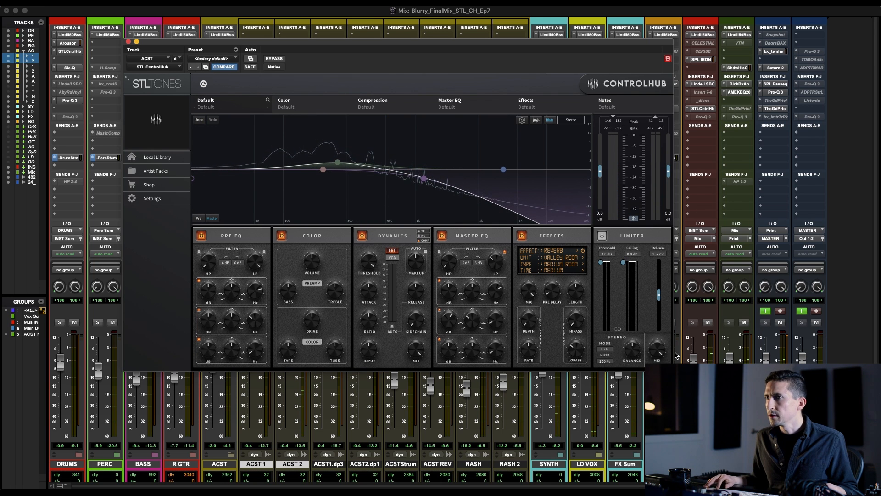
mouse_move(661, 352)
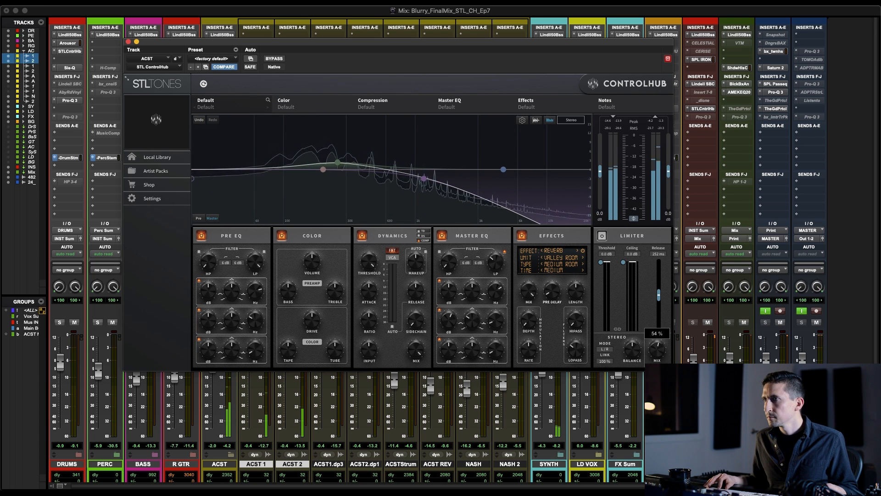
left_click_drag(658, 366, 658, 374)
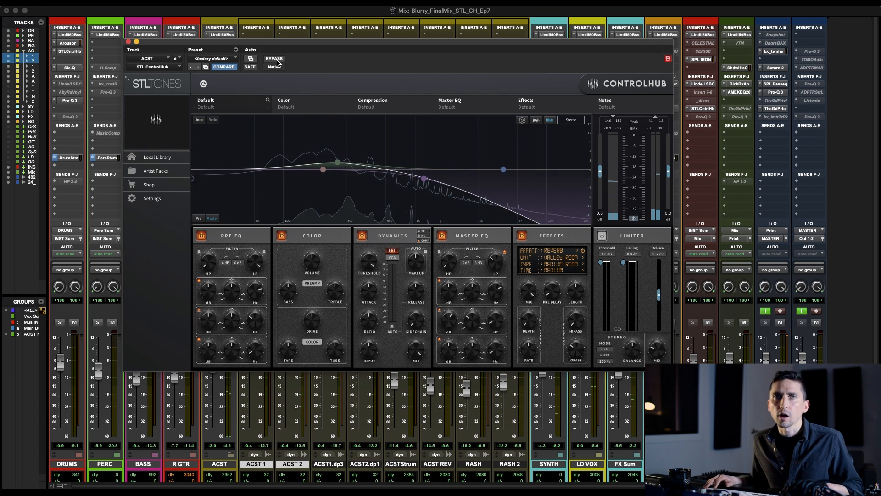
- Compare the acoustic guitars with ControlHub bypassed and active, and close its window
left_click(275, 59)
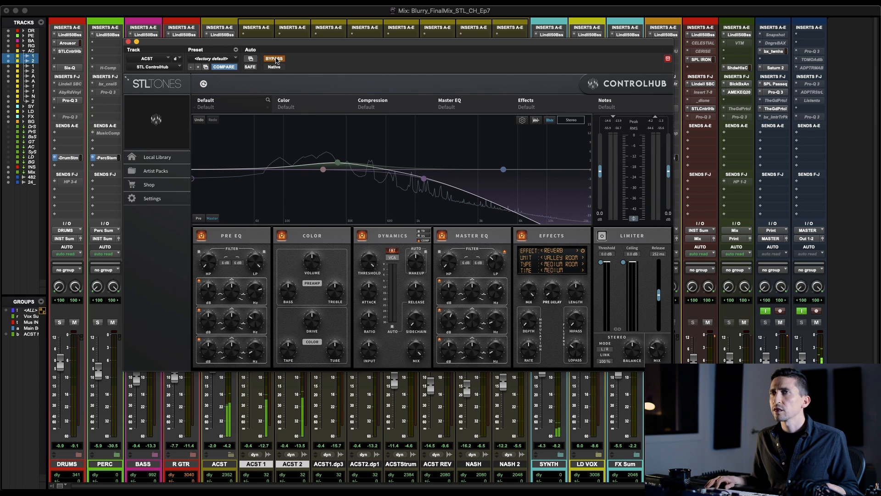
left_click(275, 59)
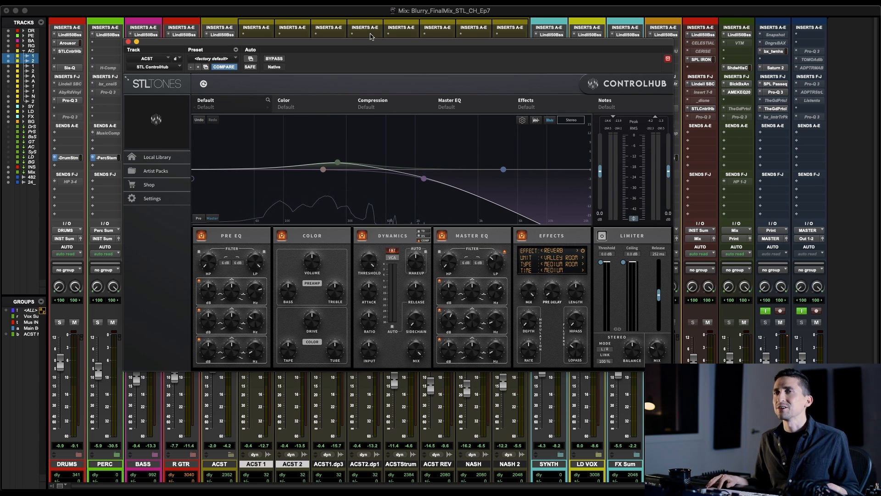
left_click(128, 42)
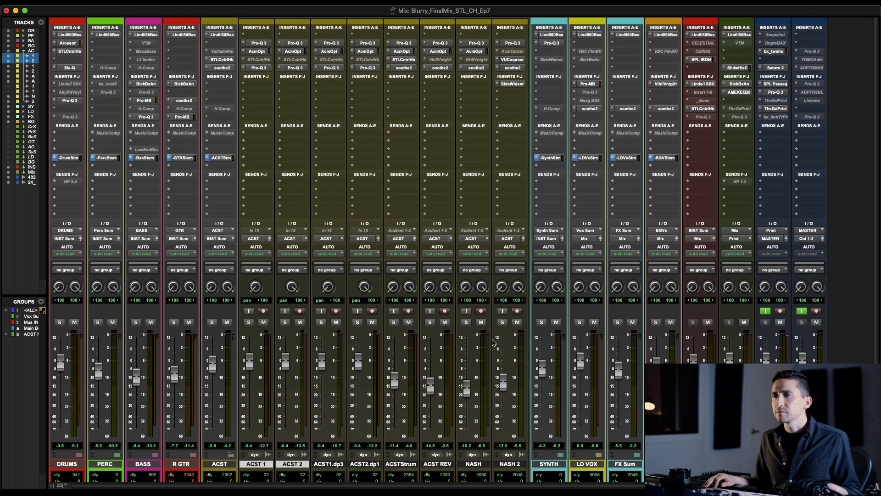
- Return to the Edit window and expand the R GTR folder to show its electric guitar tracks
key("super+equal")
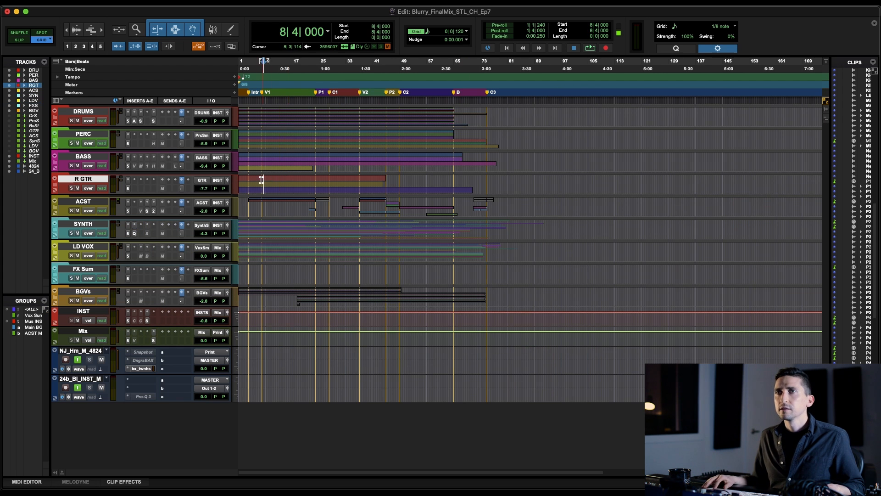
left_click_drag(258, 180, 316, 180)
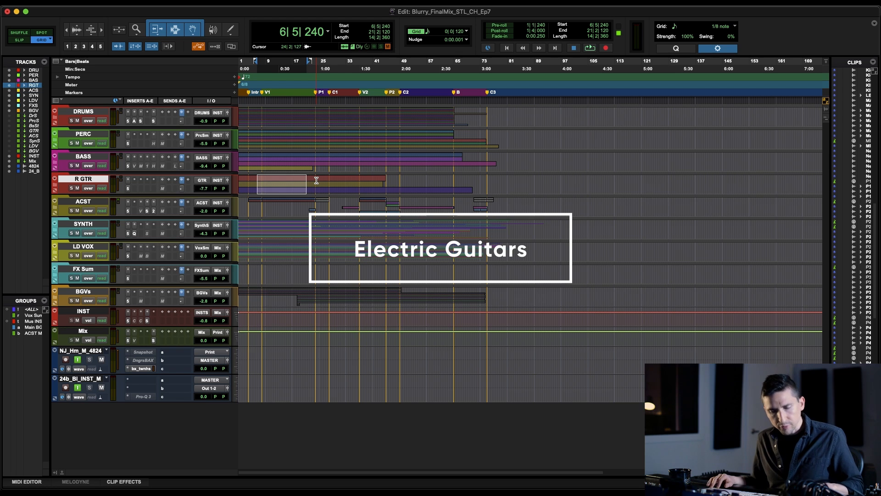
key("shift+f")
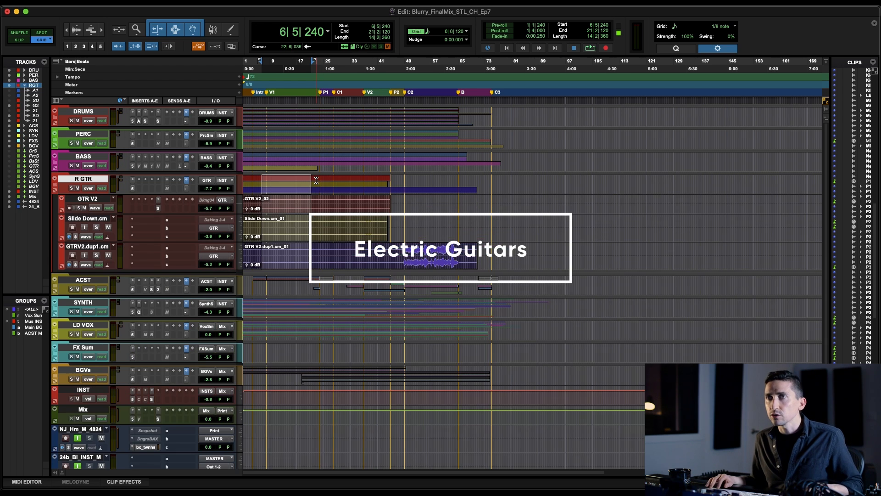
- Place the cursor just before the V2 marker on GTR V2, solo the track and set its volume to 0.0 dB
left_click(358, 213)
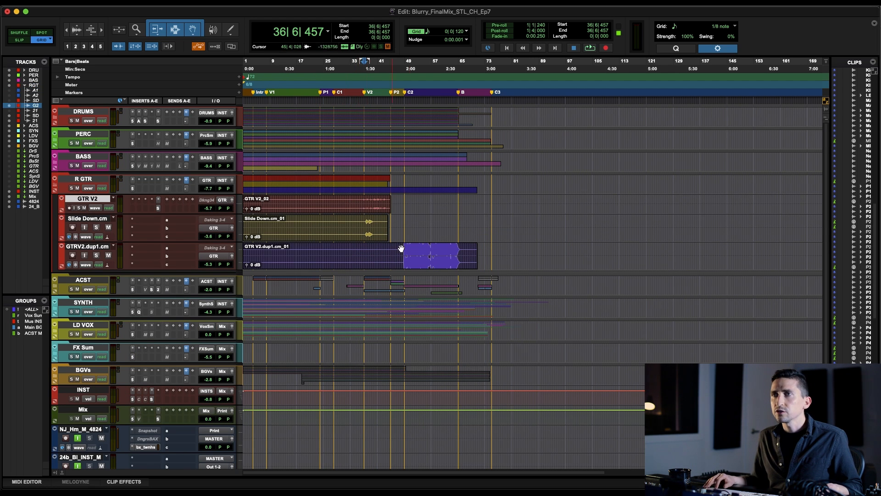
key("t")
key("t")
key("t")
key("super+equal")
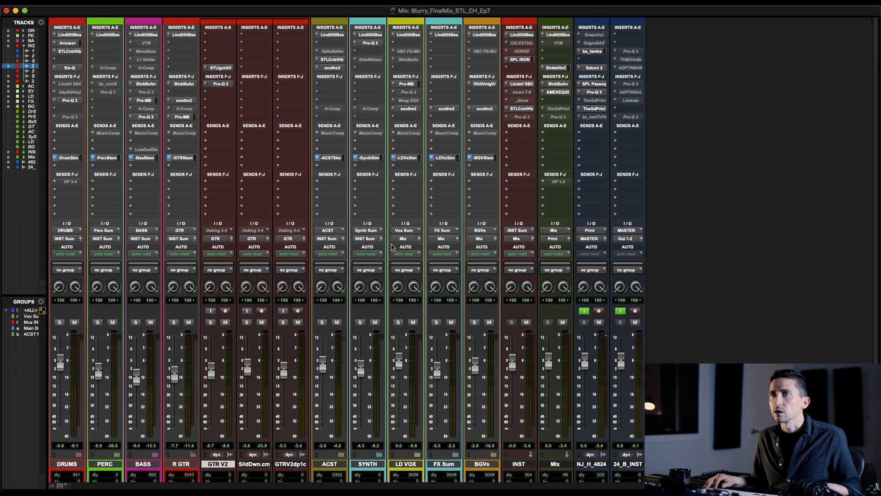
key("super+equal")
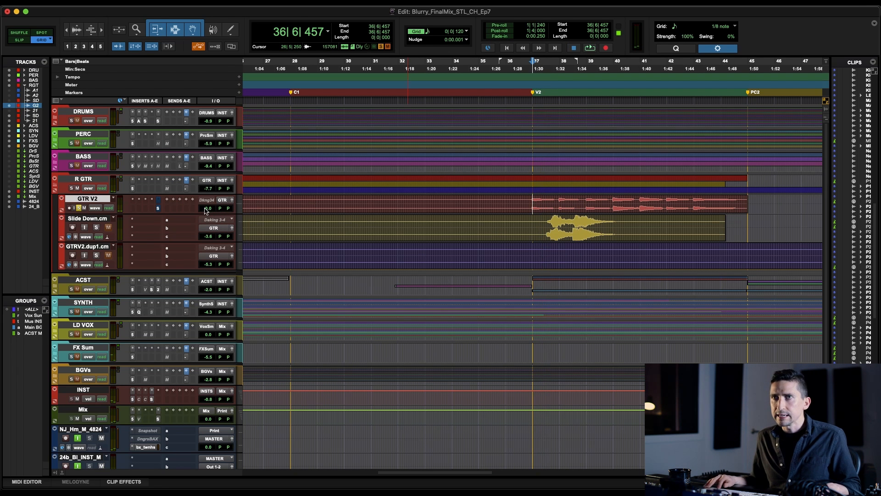
- Play the soloed GTR V2 electric guitar through the second verse, restarting playback at different points in the passage
key("space")
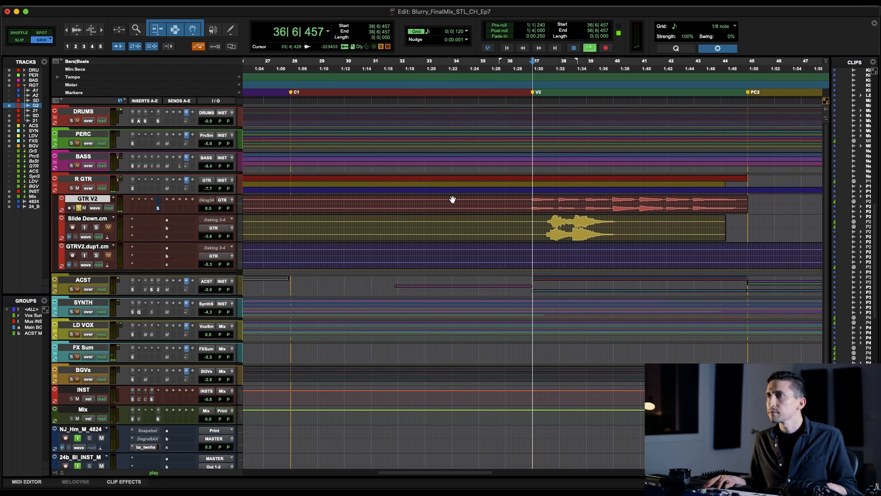
left_click_drag(529, 198, 724, 202)
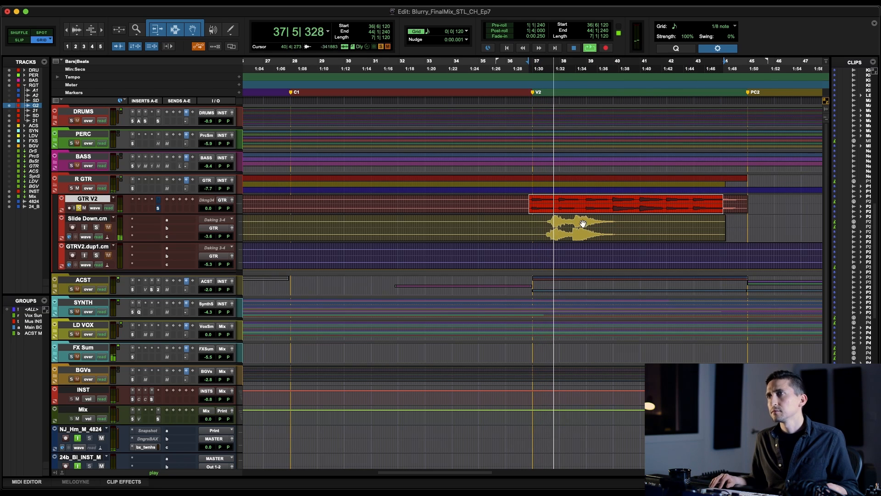
key("space")
left_click_drag(609, 202, 770, 208)
key("Tab")
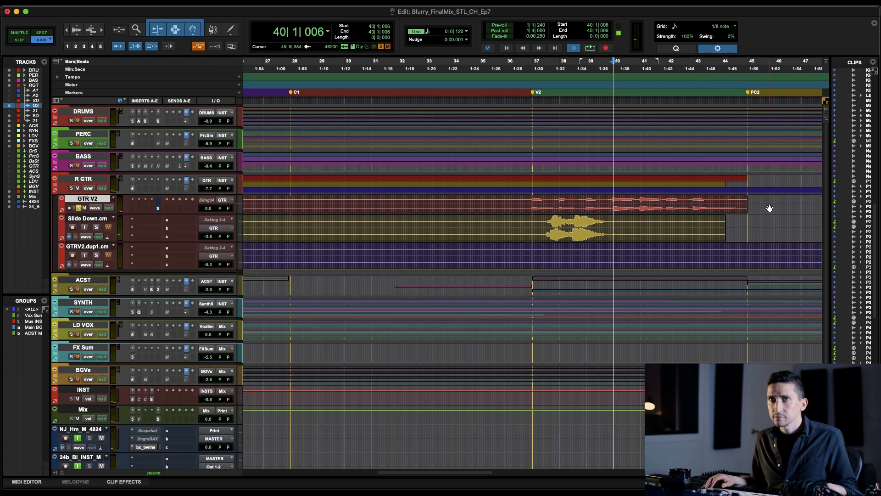
key("space")
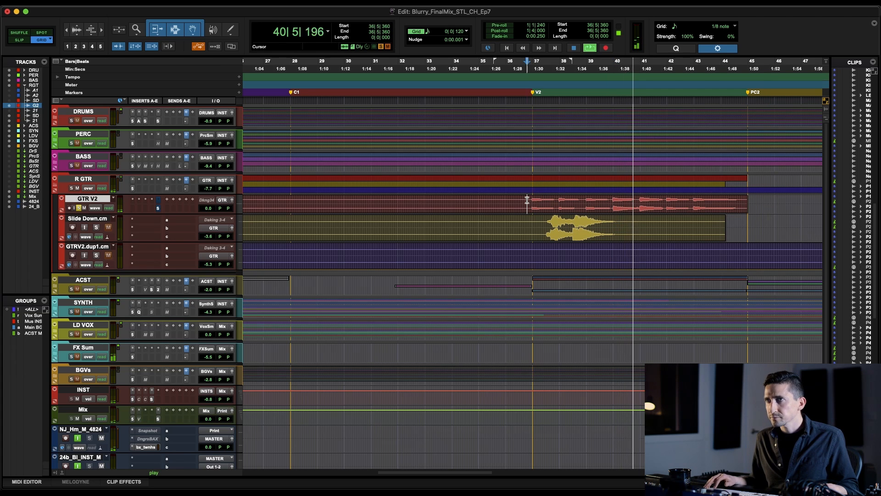
- Take AmpHub out of bypass on GTR V2 and switch off its Spaceverb, Digital Reverb and Digital Delay pedals
key("super+equal")
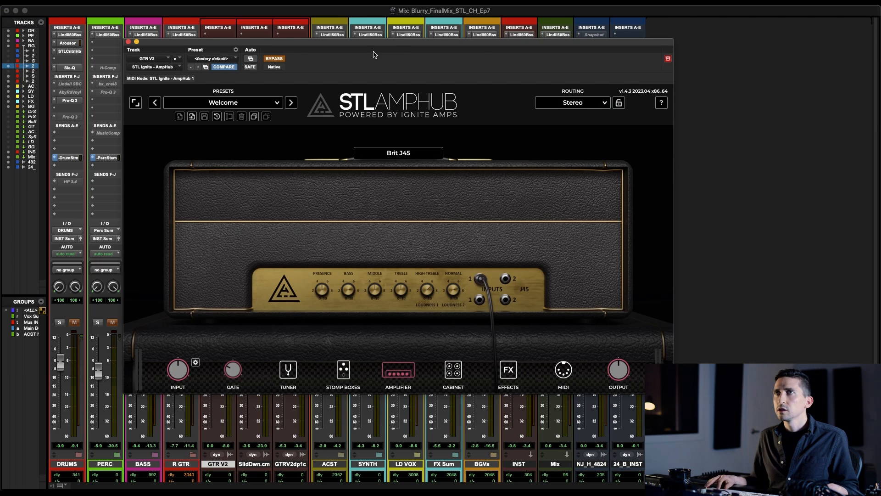
left_click(277, 59)
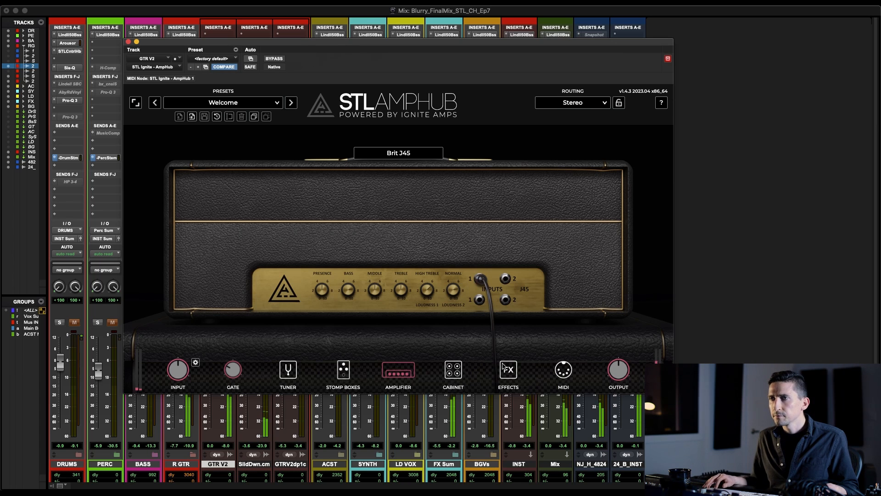
left_click(510, 370)
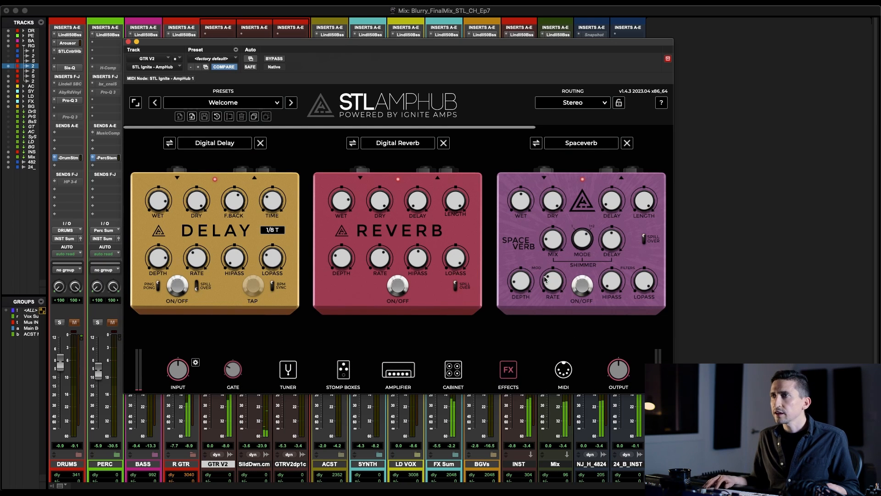
left_click(581, 285)
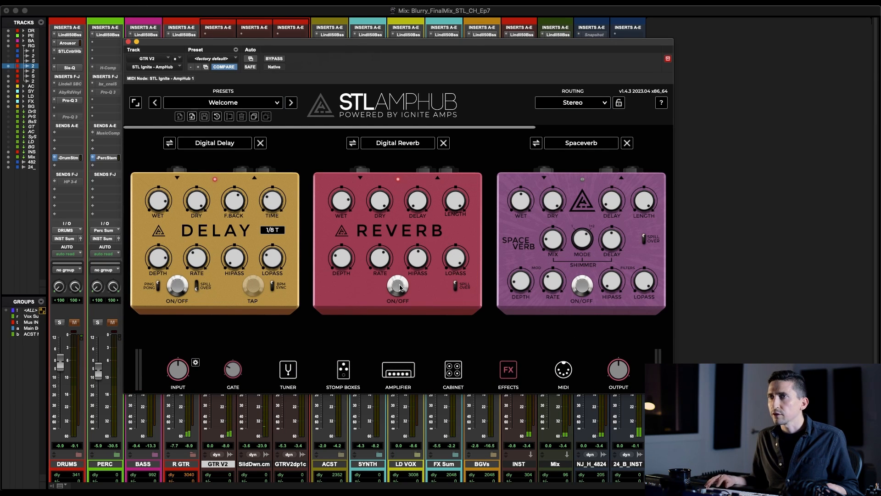
left_click_drag(360, 40, 494, 8)
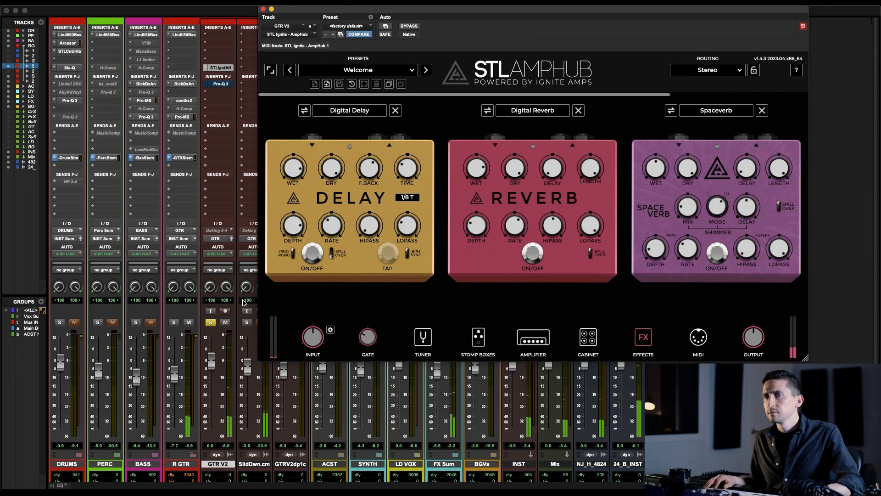
- Unsolo GTR V2 to check the guitar without the AmpHub pedals against the full mix
left_click(211, 323)
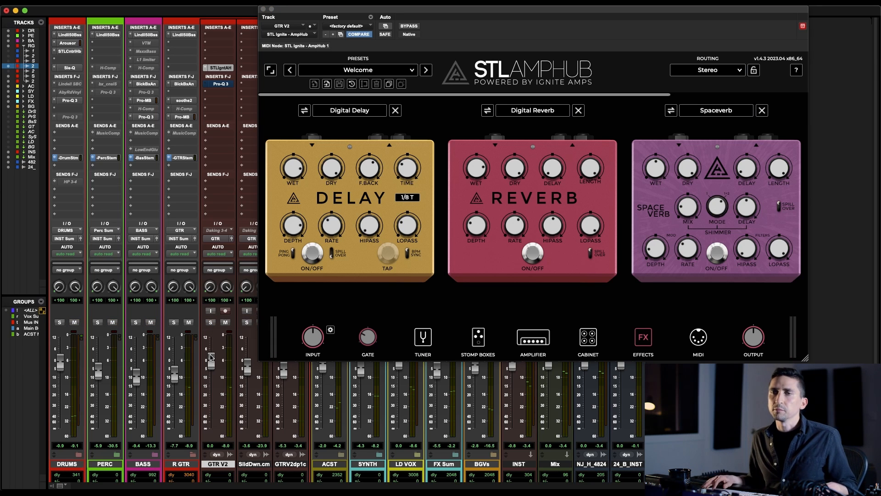
left_click_drag(210, 365, 212, 355)
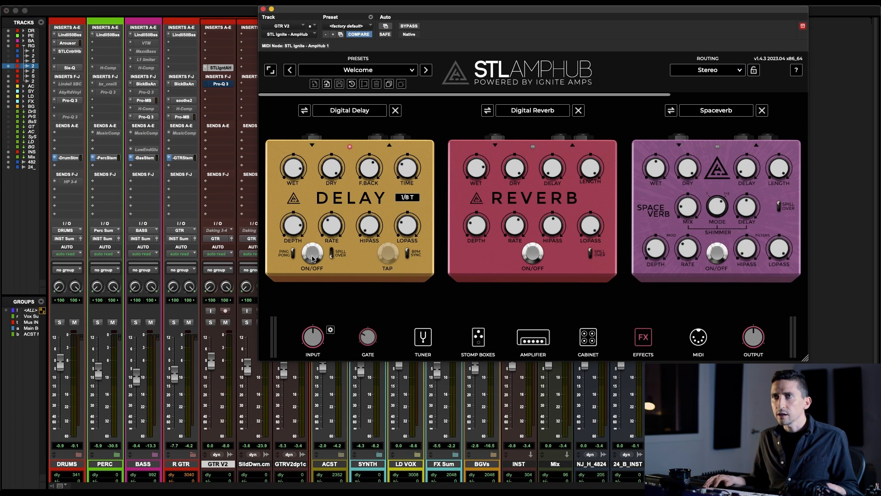
- Solo GTR V2 during playback and switch on its Digital Delay, Digital Reverb and Spaceverb pedals one after another
key("space")
key("shift+s")
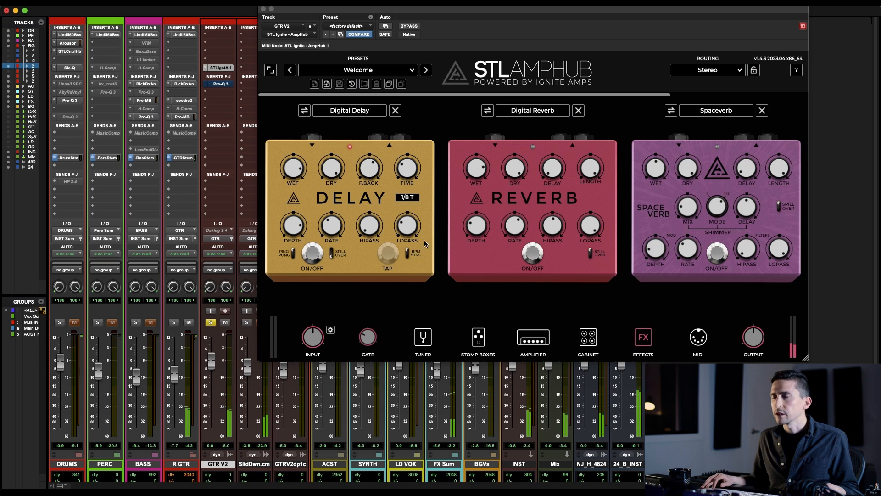
left_click(532, 256)
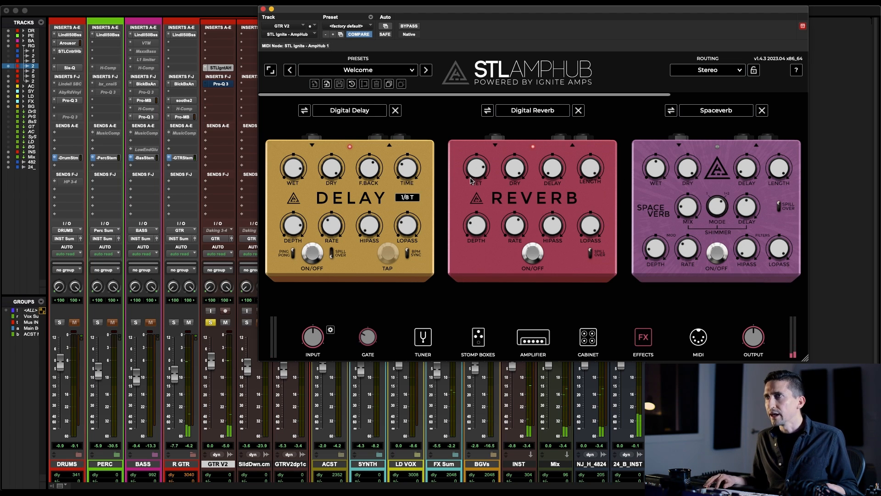
scroll(610, 218, "right", 5)
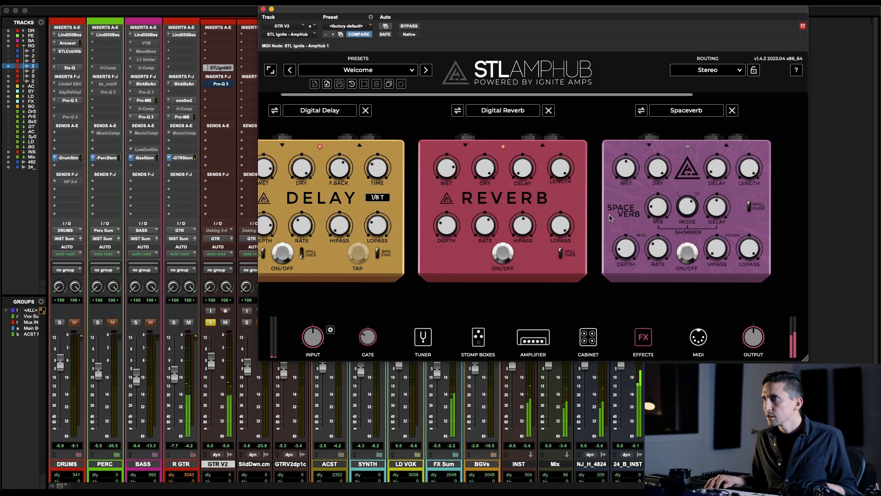
scroll(661, 261, "right", 1)
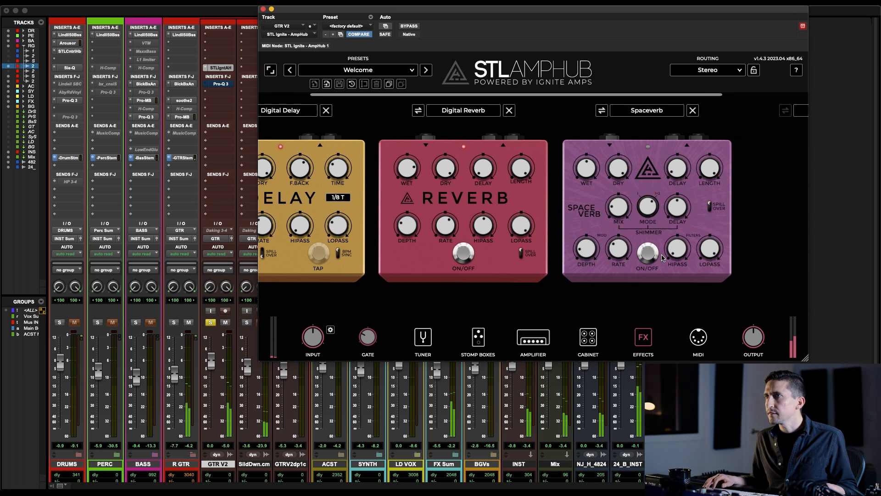
left_click(649, 254)
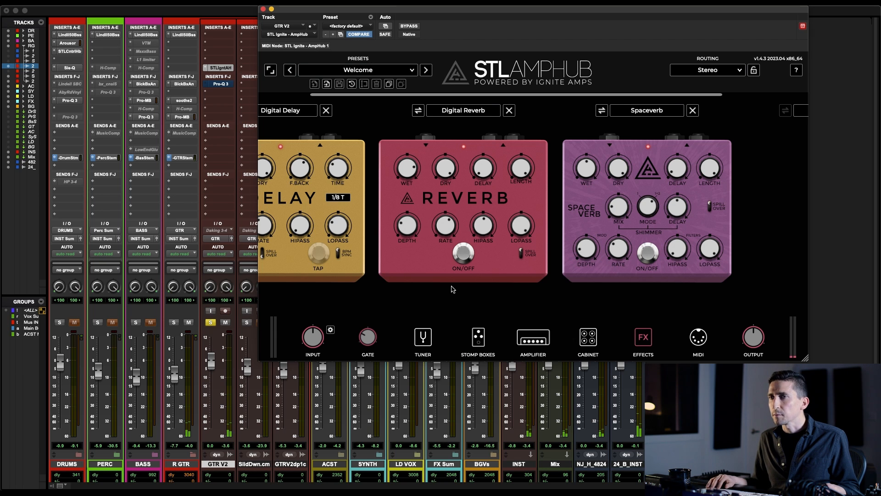
- Unsolo GTR V2 and lower its volume to -2.5 dB while the full mix plays
scroll(453, 289, "left", 2)
left_click(210, 322)
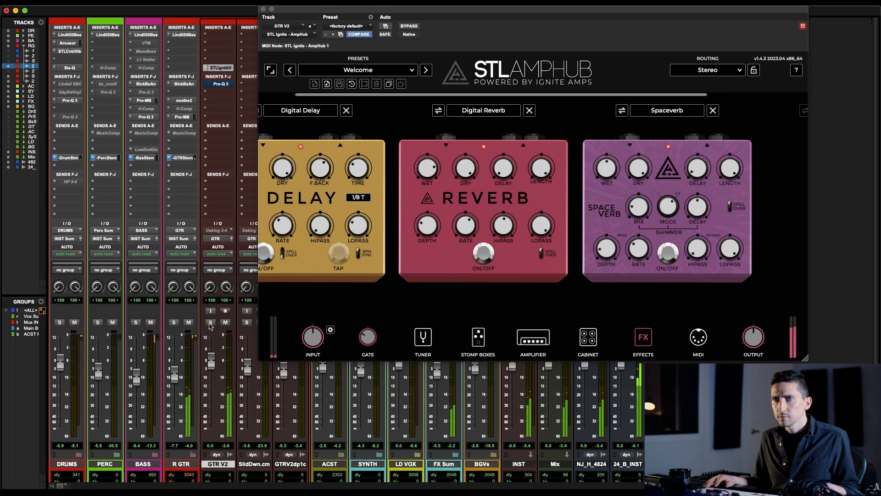
left_click_drag(211, 361, 212, 373)
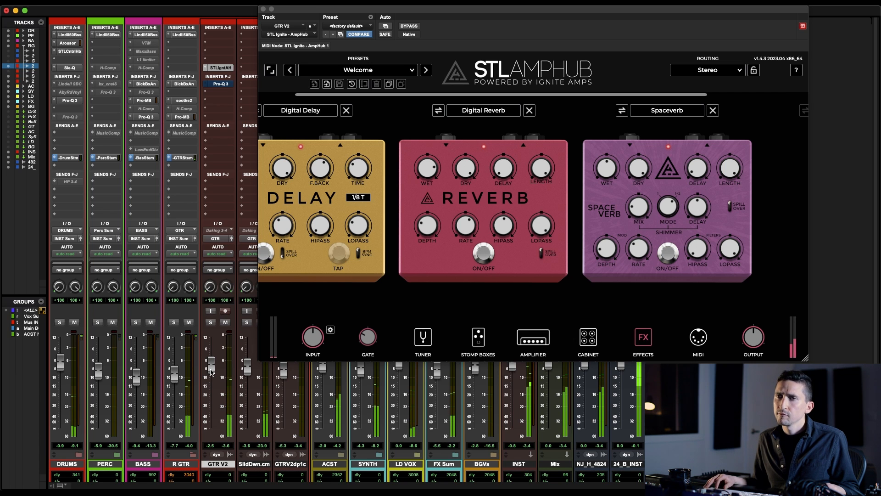
- Solo GTR V2 and take its Pro-Q 3 equalizer out of bypass, closing the plug-in and unsoloing the track when done
left_click(210, 322)
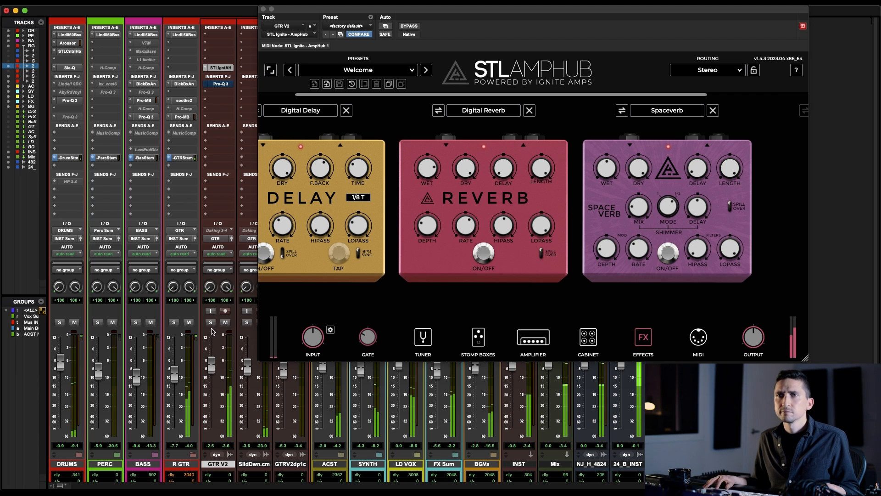
left_click(221, 83)
left_click(408, 26)
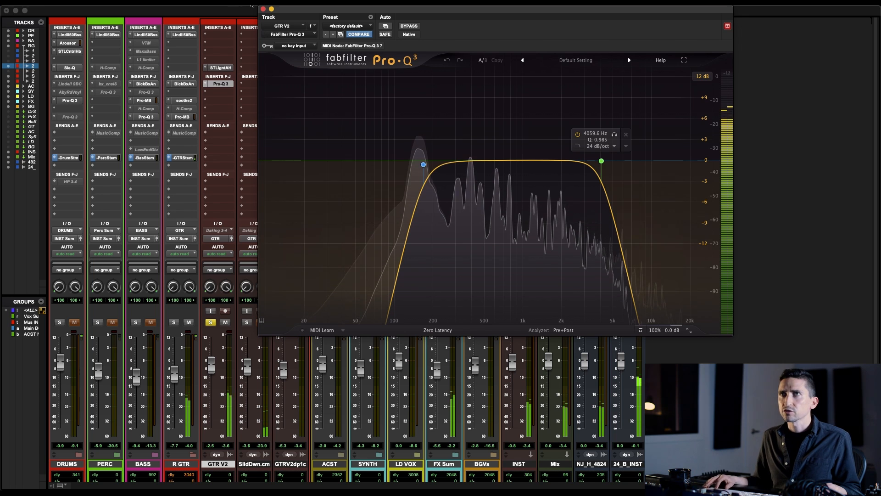
left_click(263, 9)
left_click(211, 322)
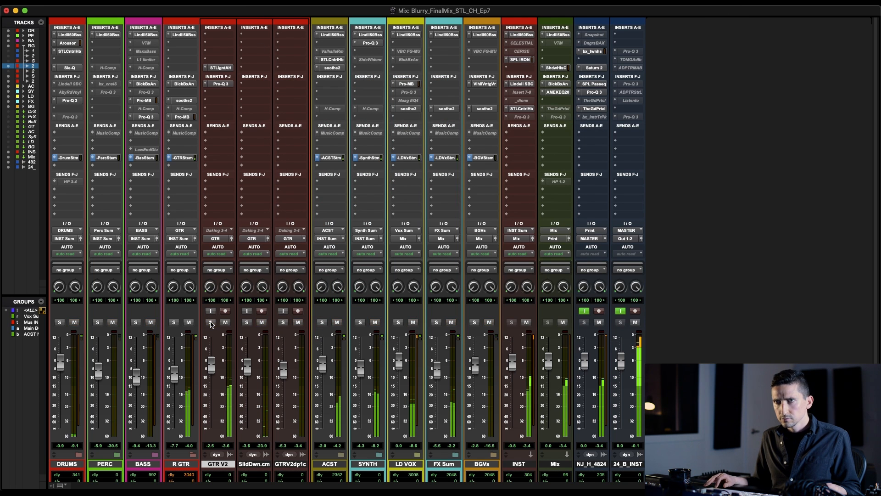